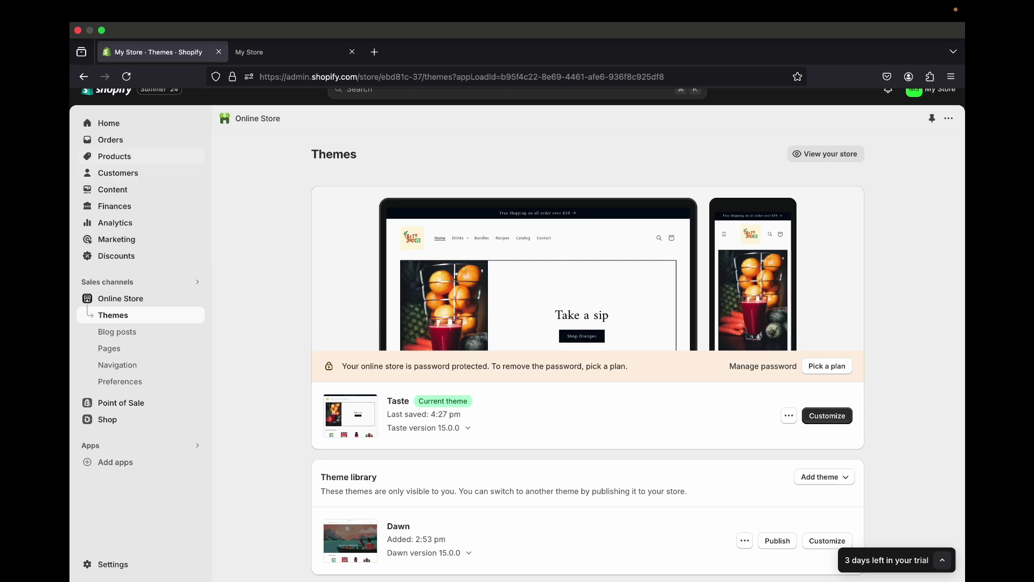
click(114, 157)
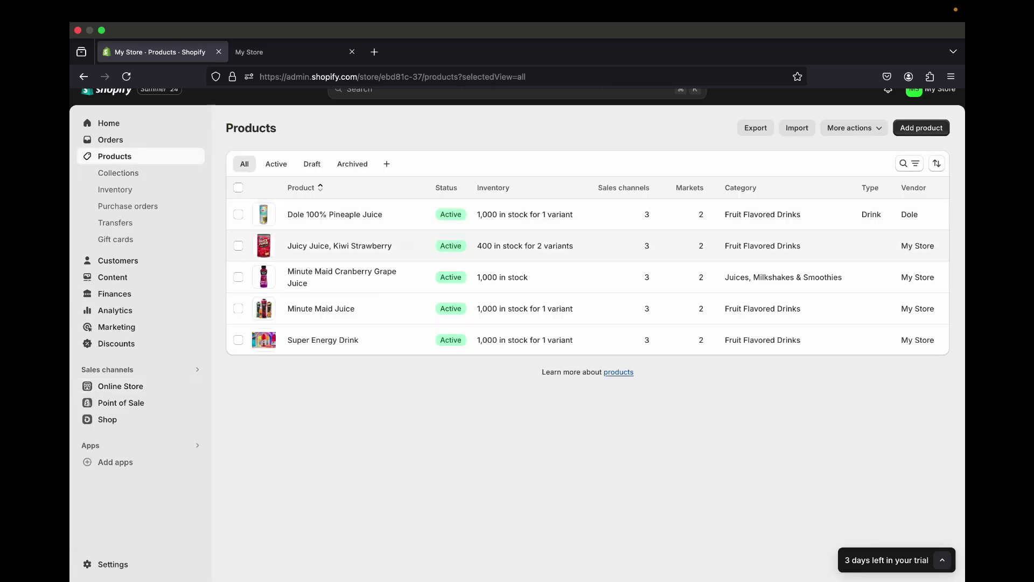
click(118, 173)
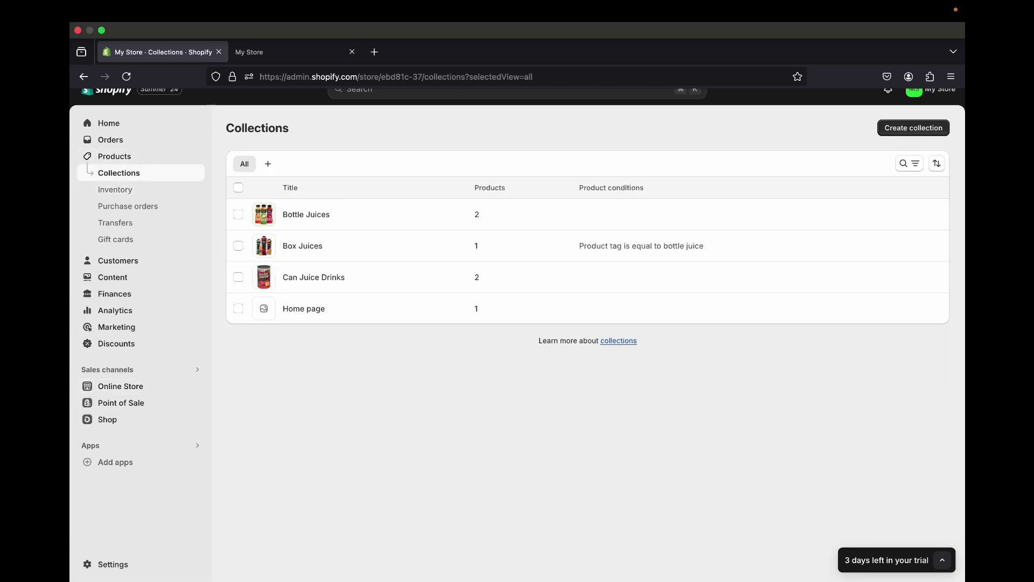
click(114, 156)
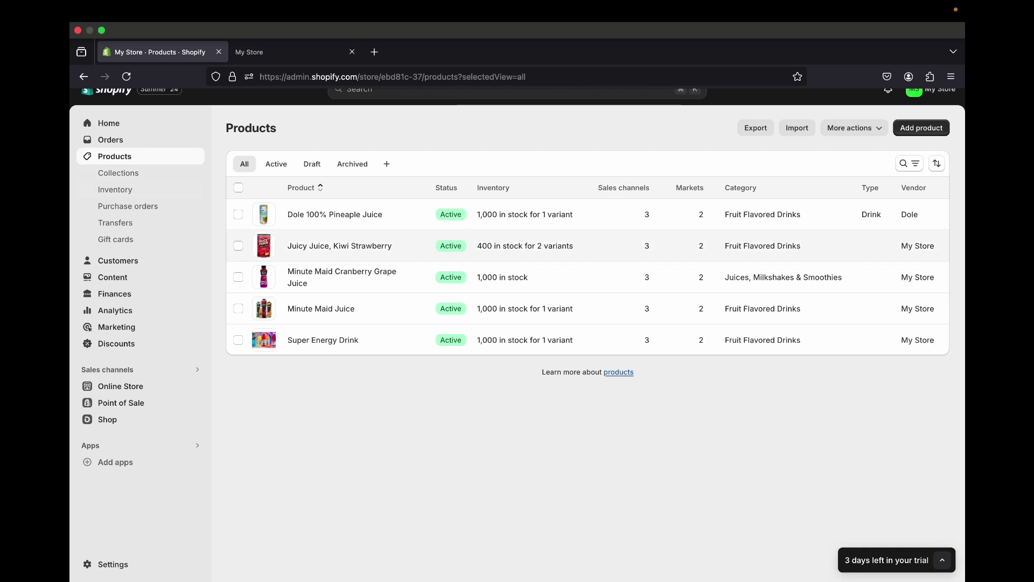
click(120, 386)
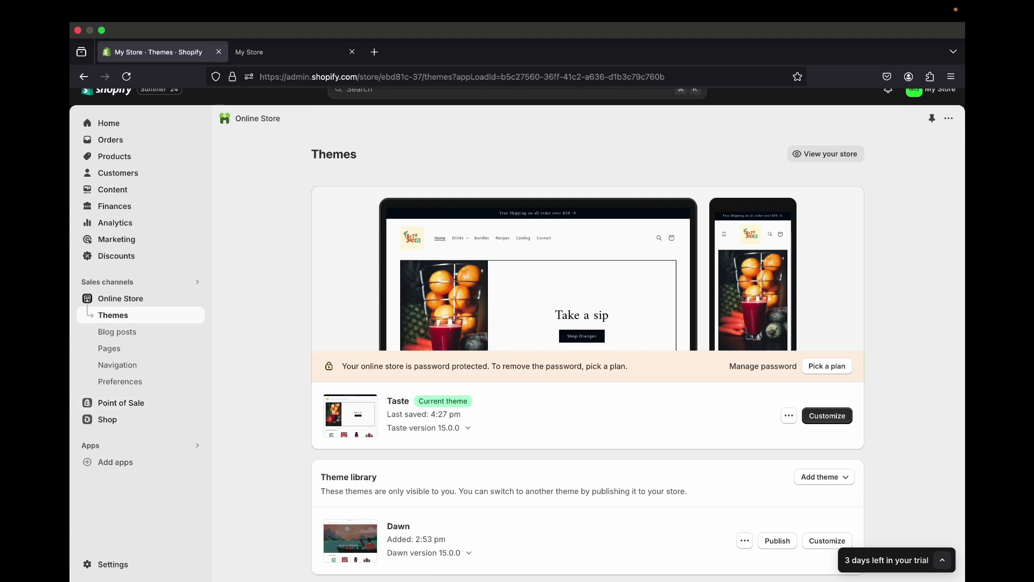
scroll(590, 342, down, 1)
scroll(555, 280, down, 2)
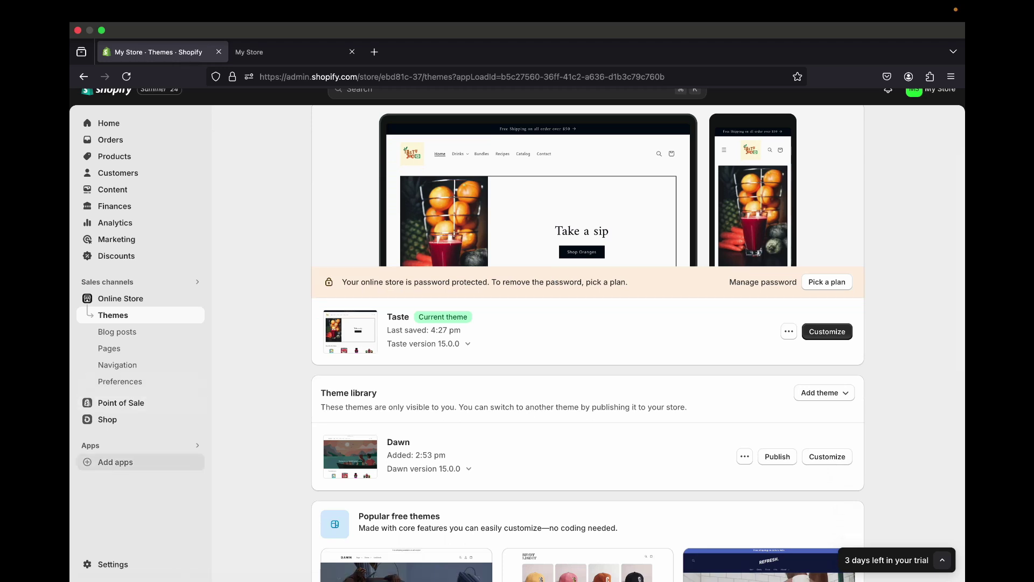
- Open the Shopify App Store from Add apps and search for 'wholesale' apps
click(115, 462)
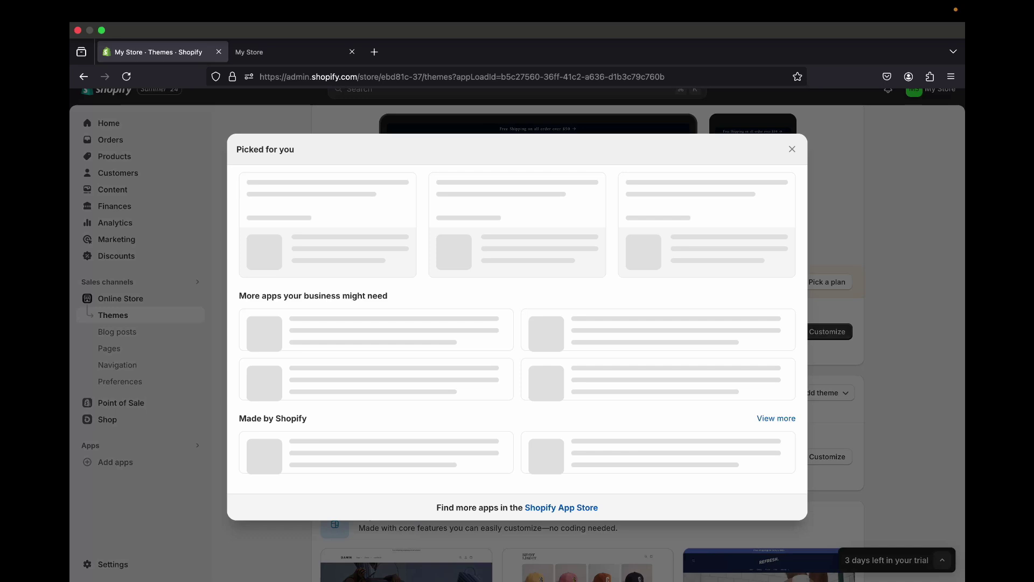
click(563, 532)
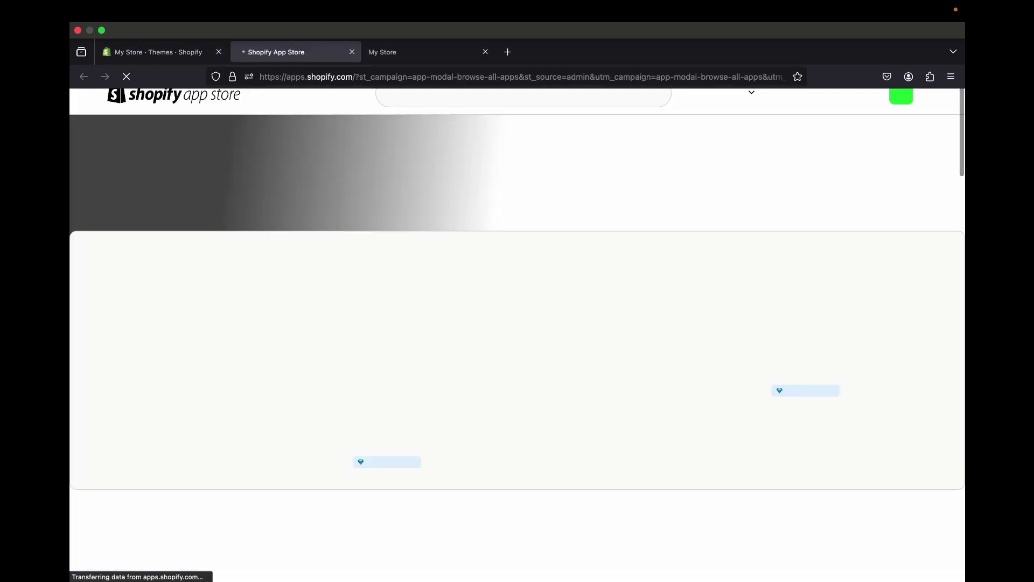
click(409, 93)
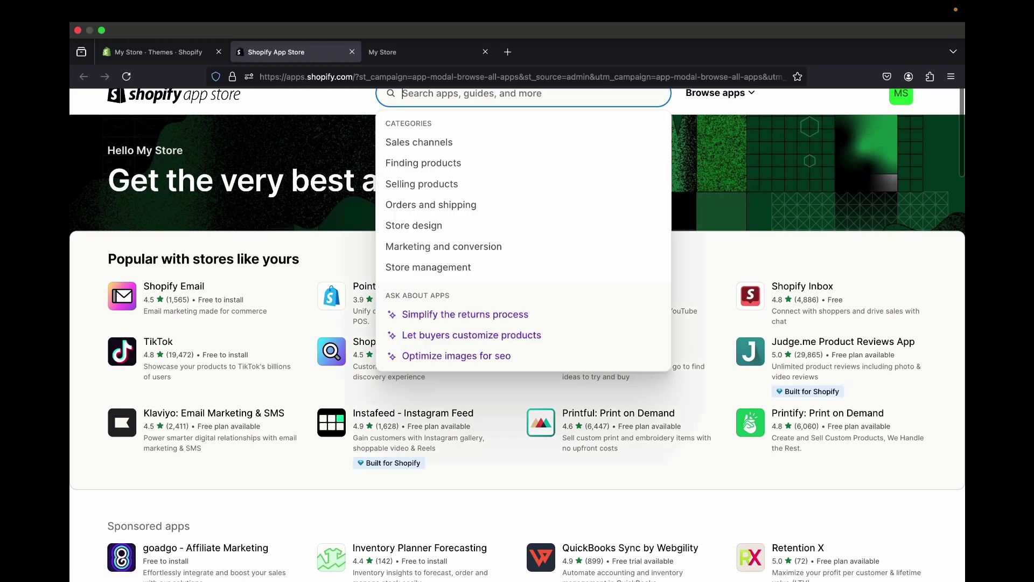
text(whol)
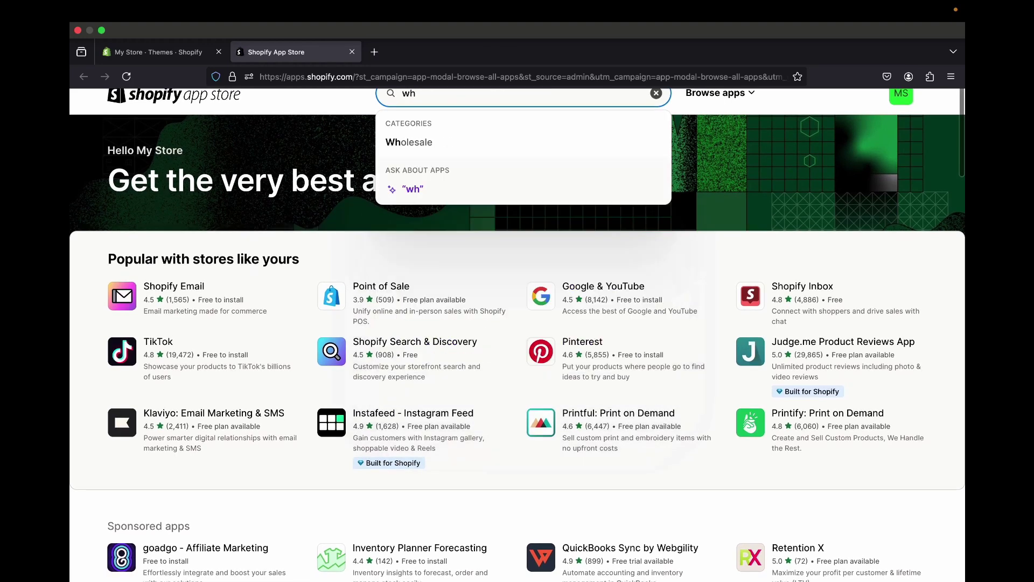
key(Down)
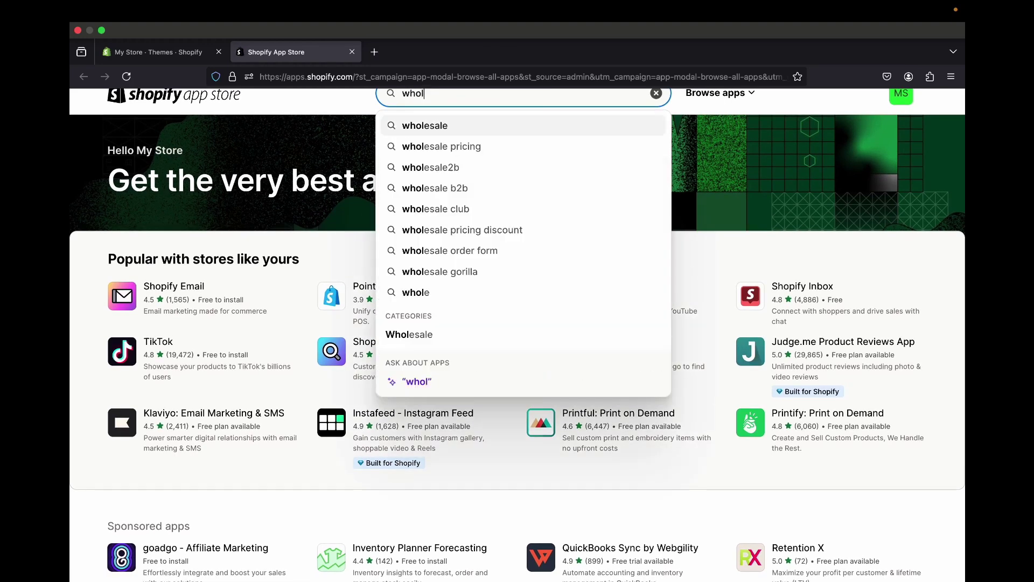
key(Return)
- Browse the wholesale results, then narrow the search to the 'wholesale b2b' suggestion
scroll(517, 344, down, 15)
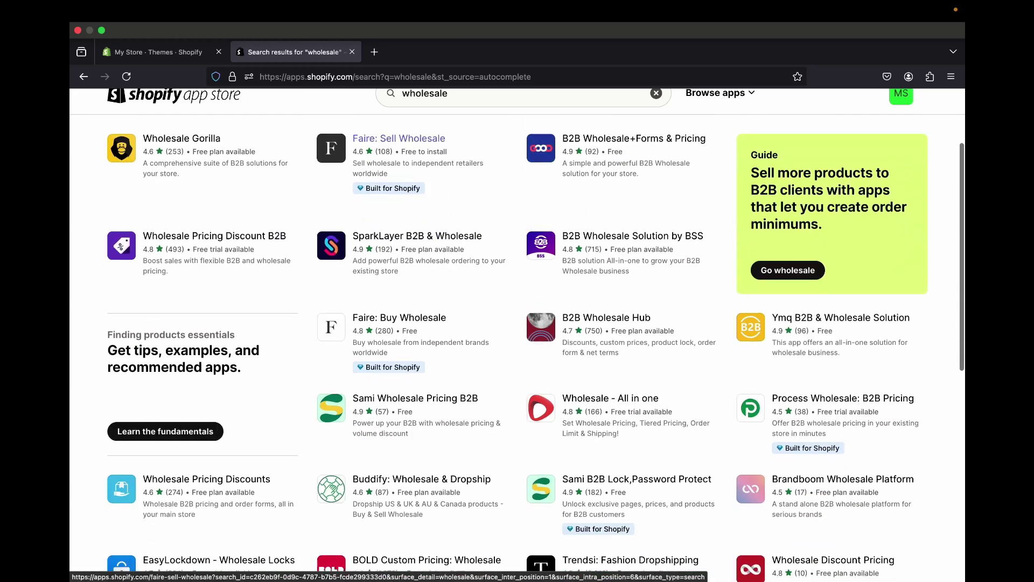
scroll(517, 344, up, 8)
scroll(426, 522, up, 4)
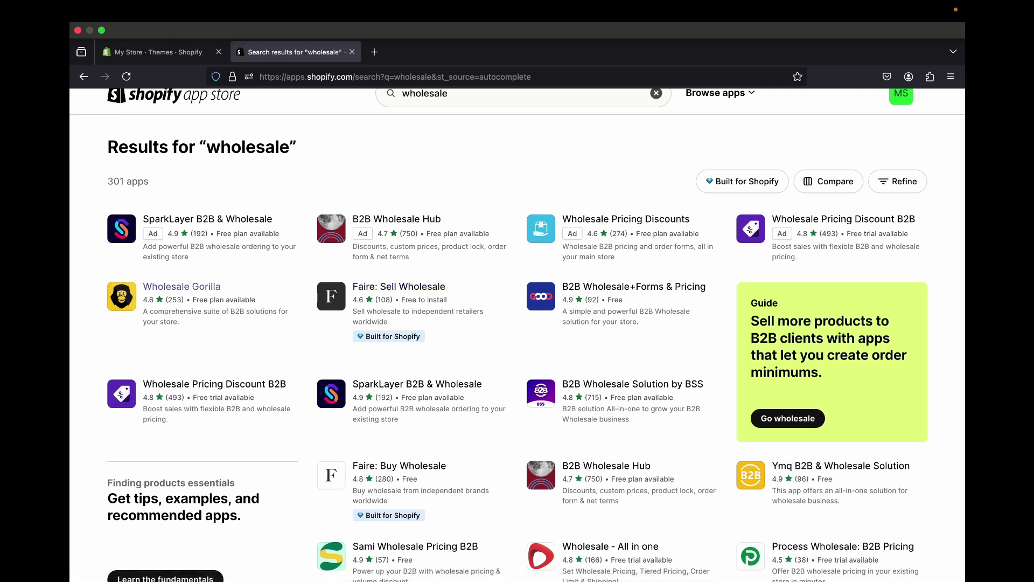
scroll(182, 286, down, 3)
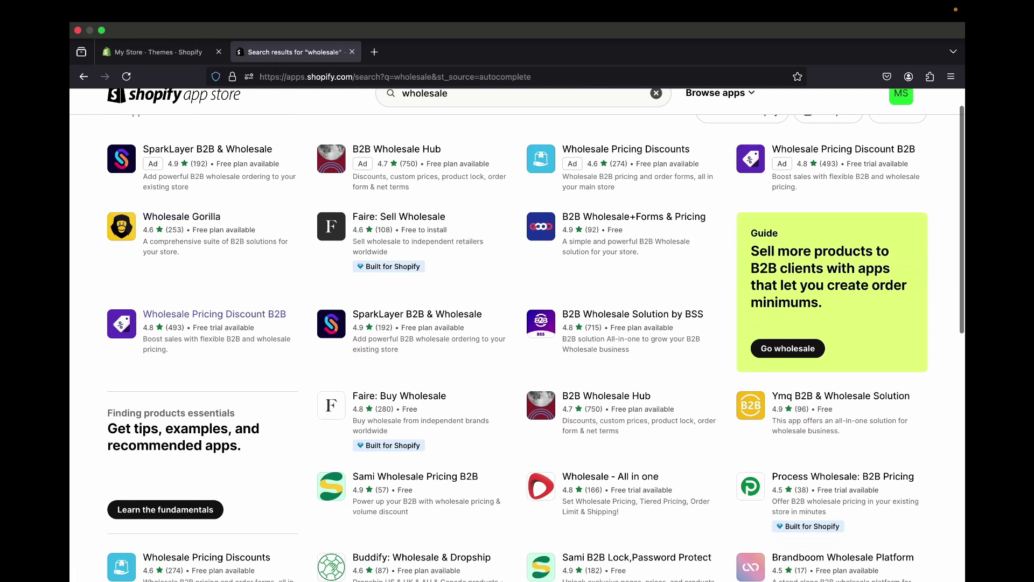
scroll(297, 318, down, 5)
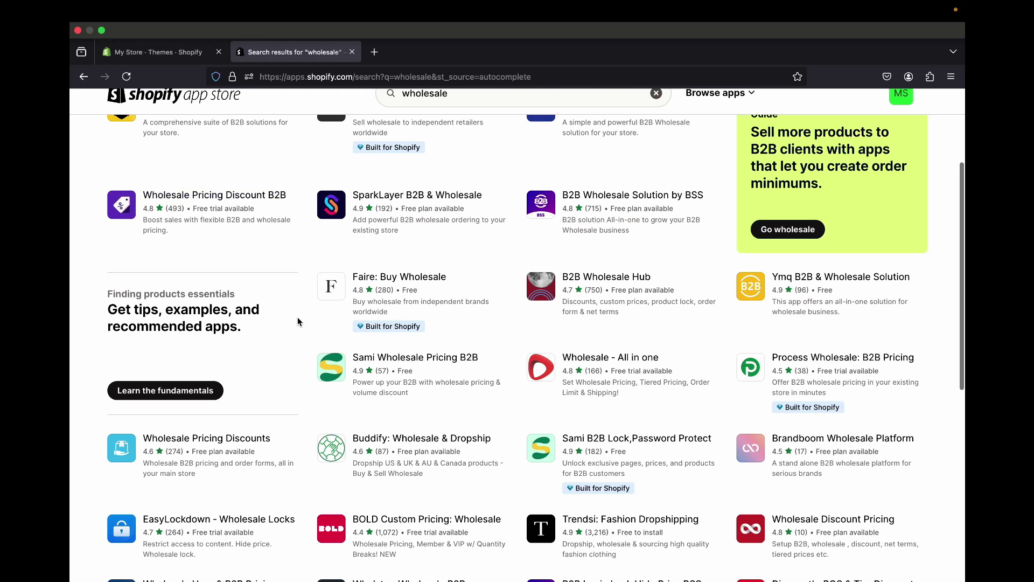
scroll(297, 322, down, 2)
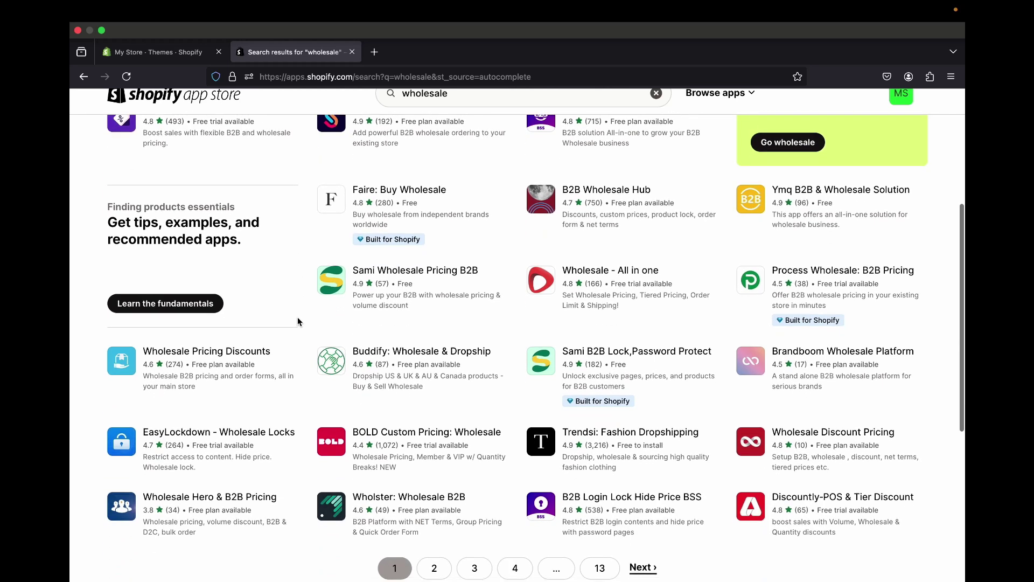
scroll(297, 322, down, 2)
scroll(297, 322, up, 10)
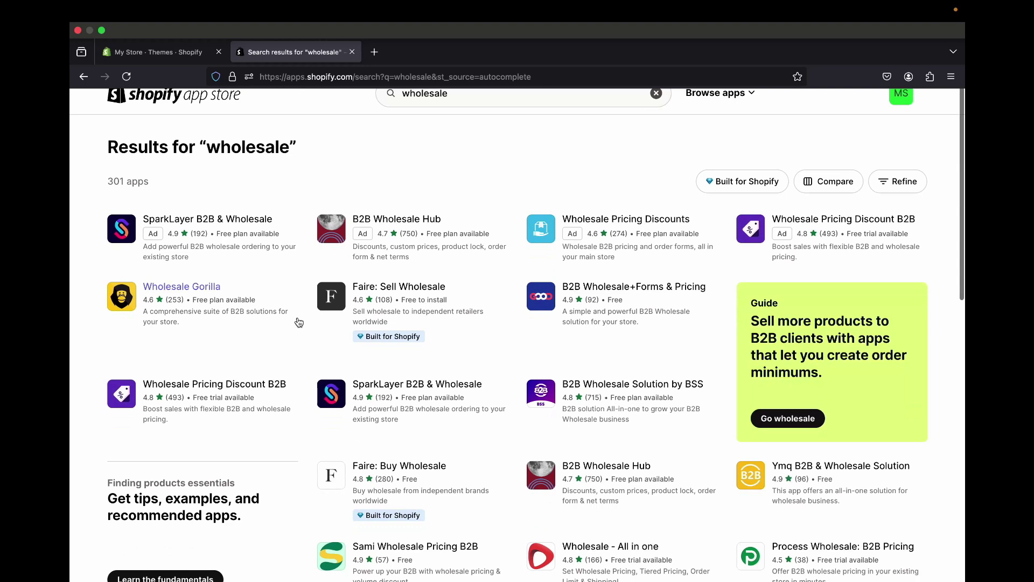
click(512, 94)
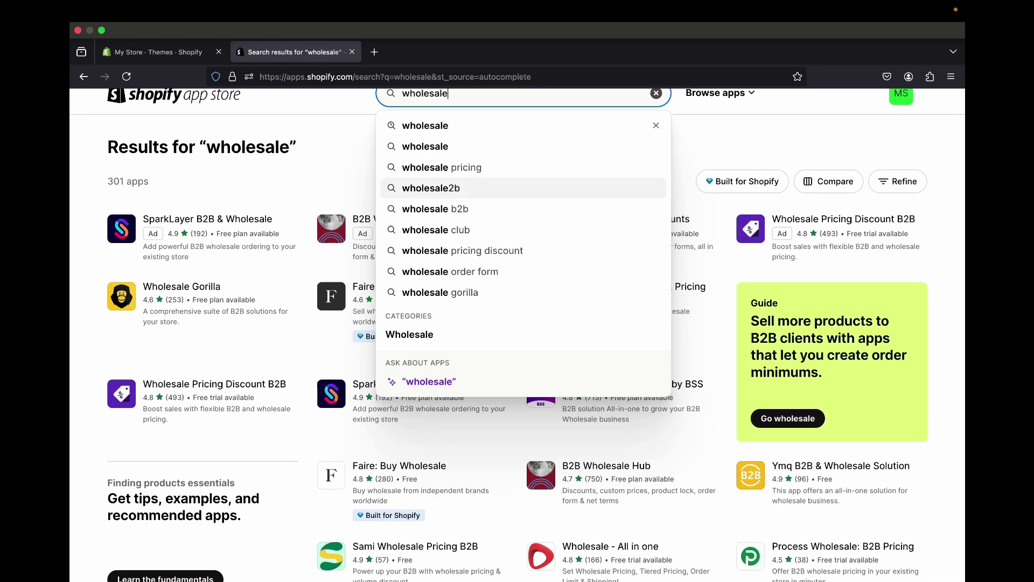
click(435, 208)
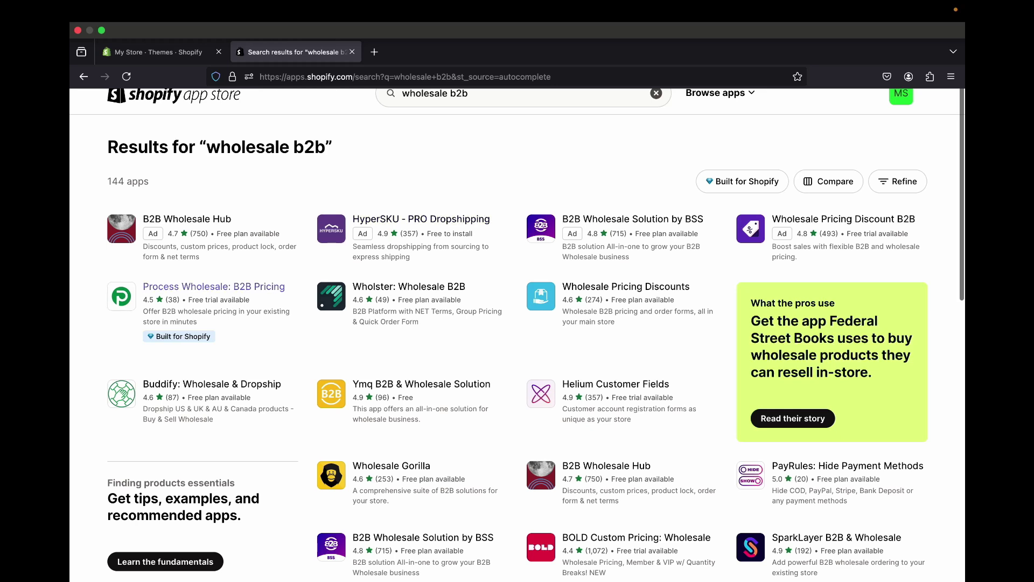
- Open the Process Wholesale: B2B Pricing listing and review its $14.99/month pricing and reviews
click(214, 286)
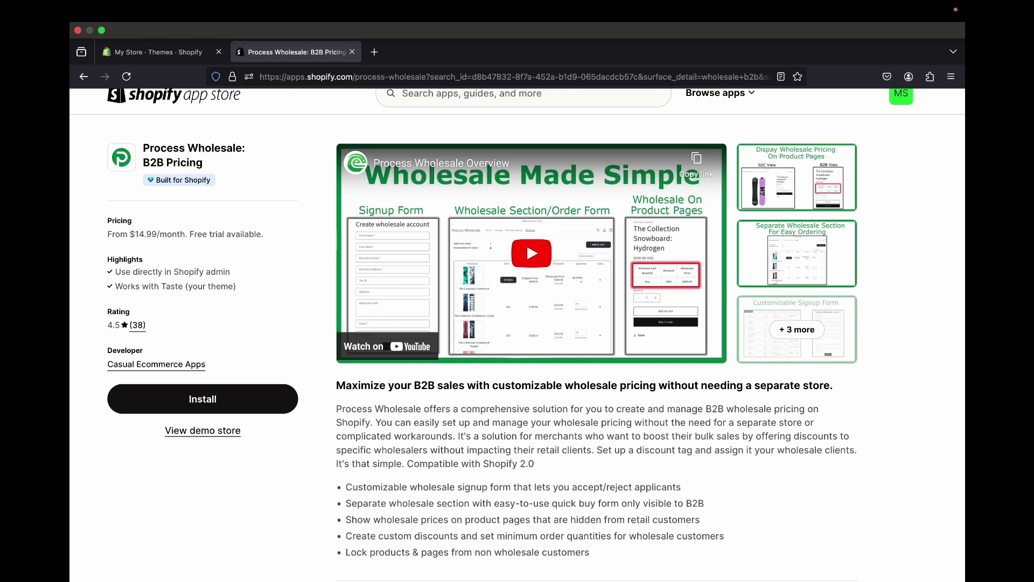
scroll(517, 323, down, 10)
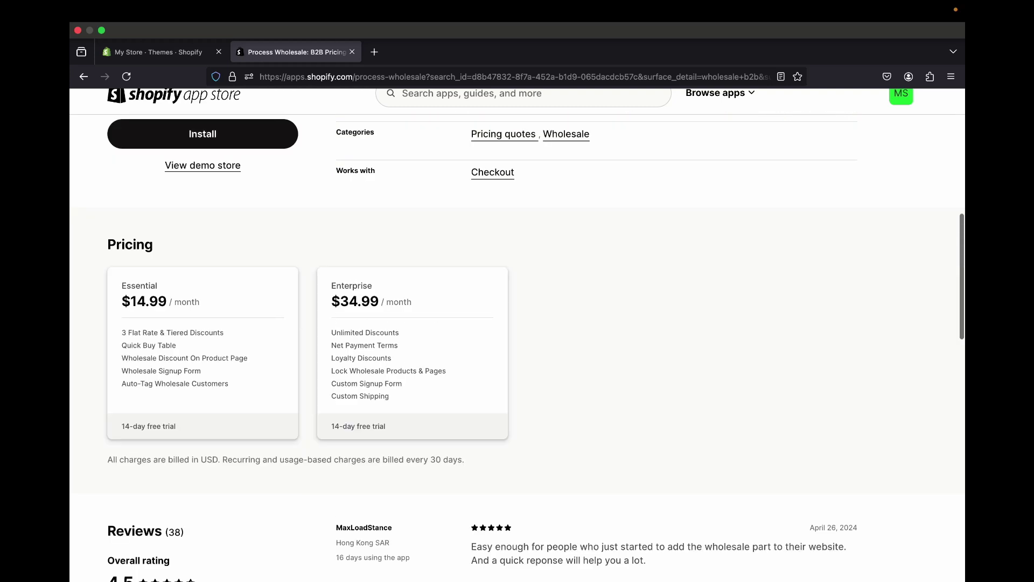
scroll(517, 323, down, 11)
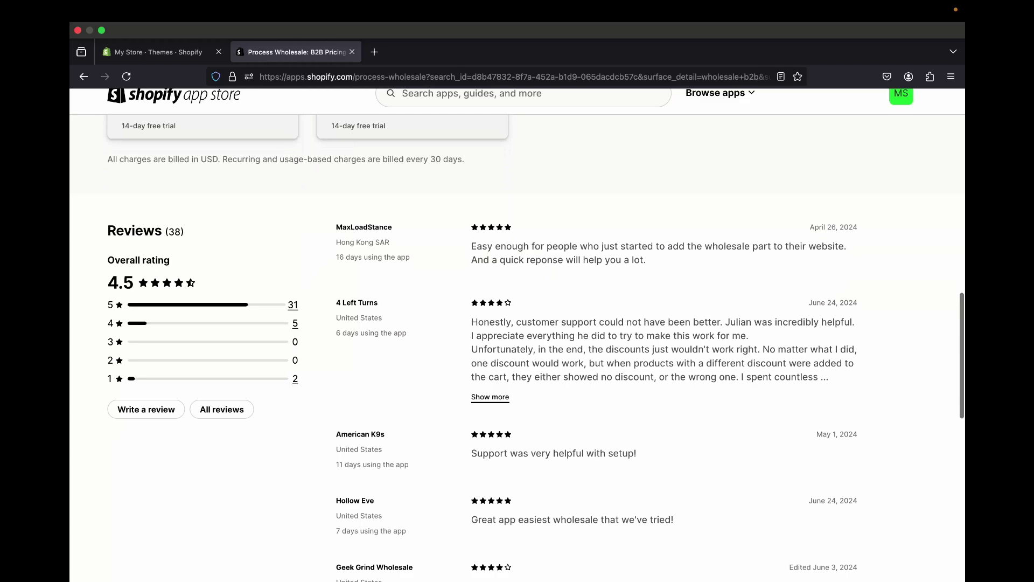
scroll(517, 323, down, 20)
scroll(517, 323, up, 20)
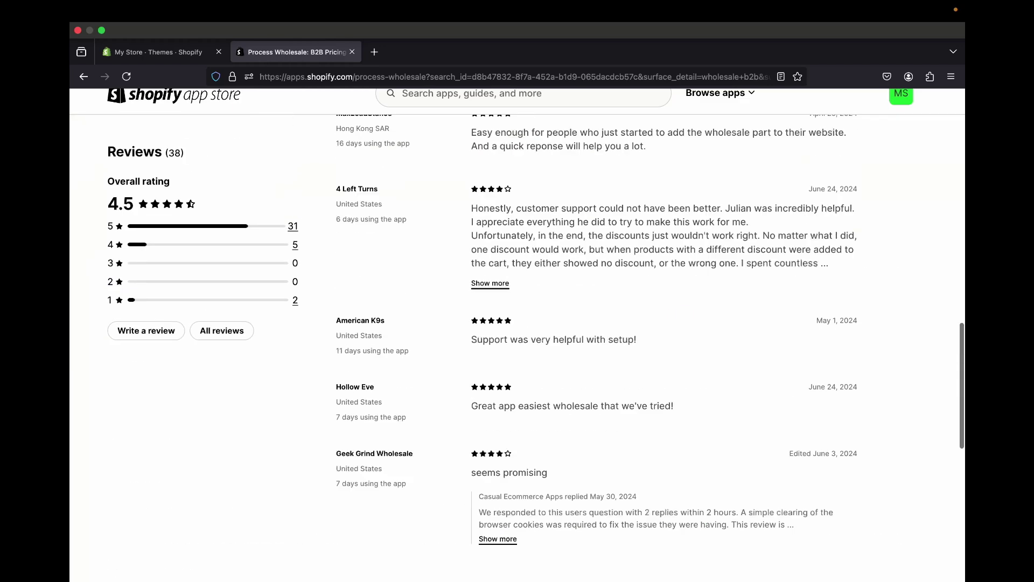
scroll(517, 323, down, 1)
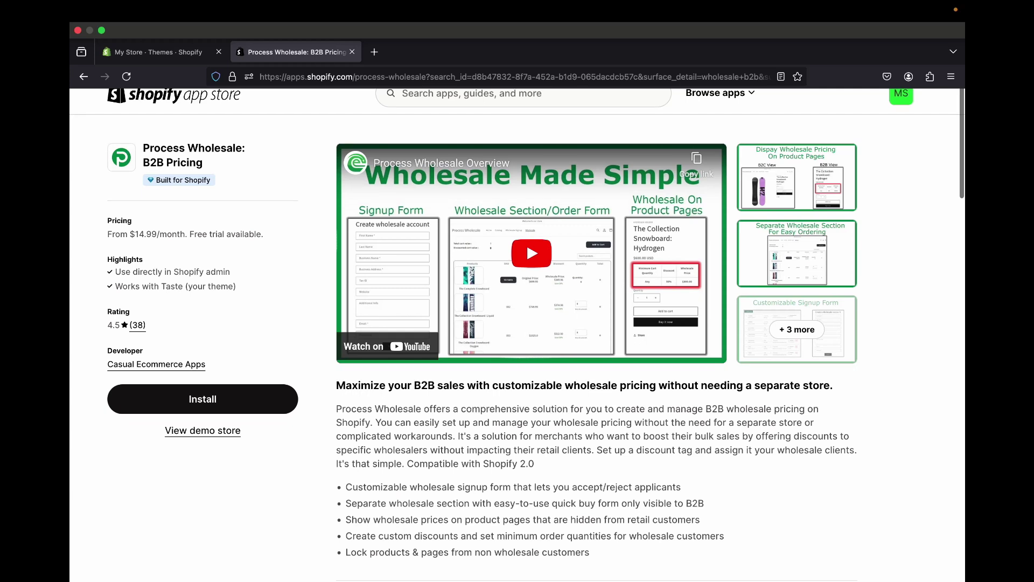
- Install Process Wholesale and approve its Essentials subscription, adding a credit card as payment method
click(202, 398)
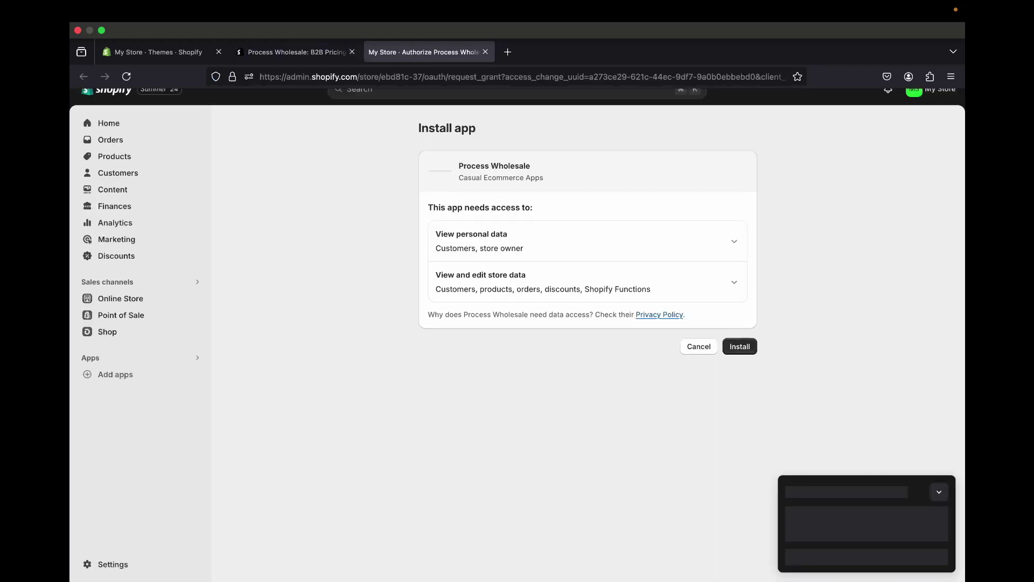
key(Return)
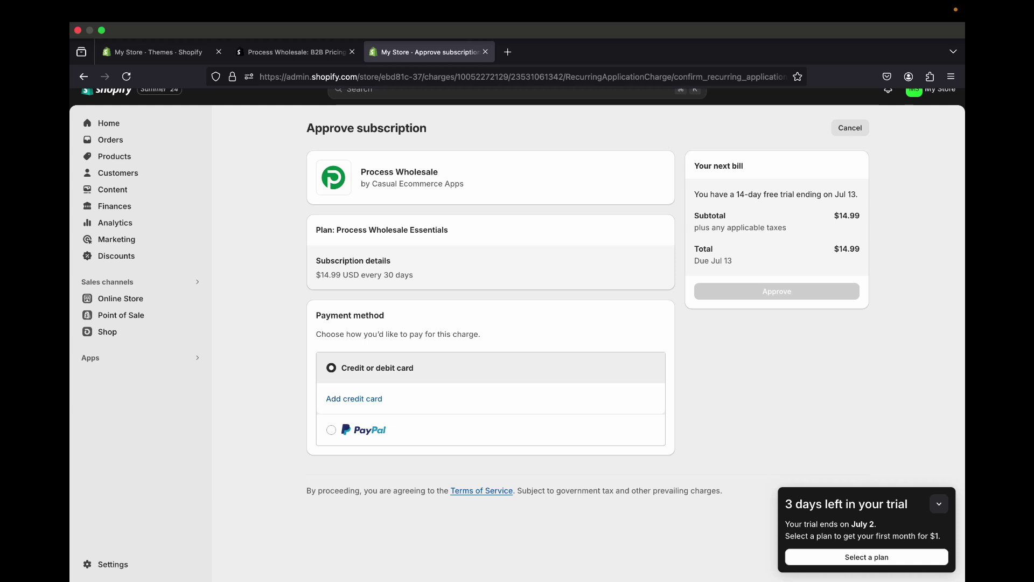
drag(694, 194, 858, 195)
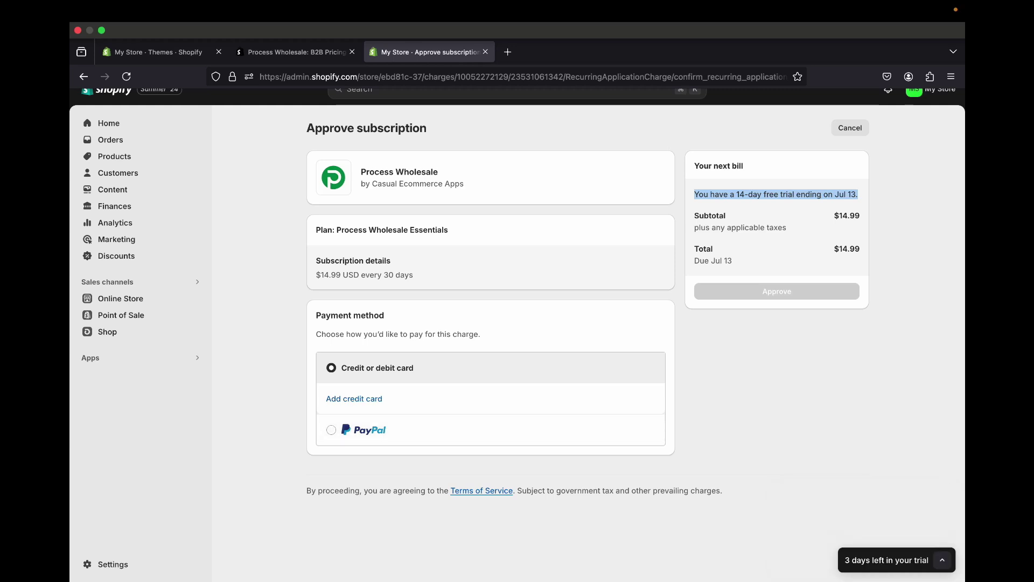
click(354, 399)
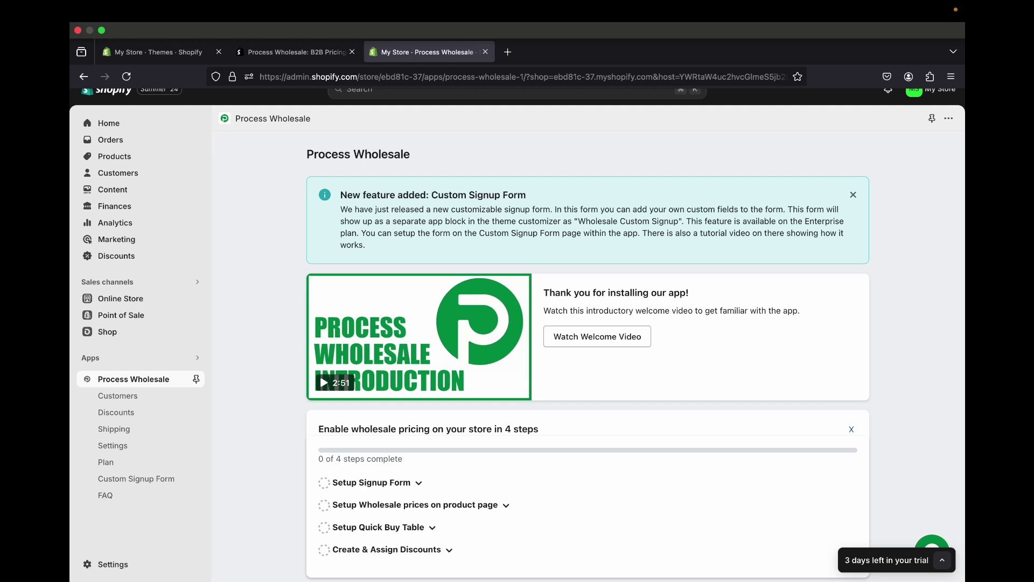
scroll(587, 350, down, 1)
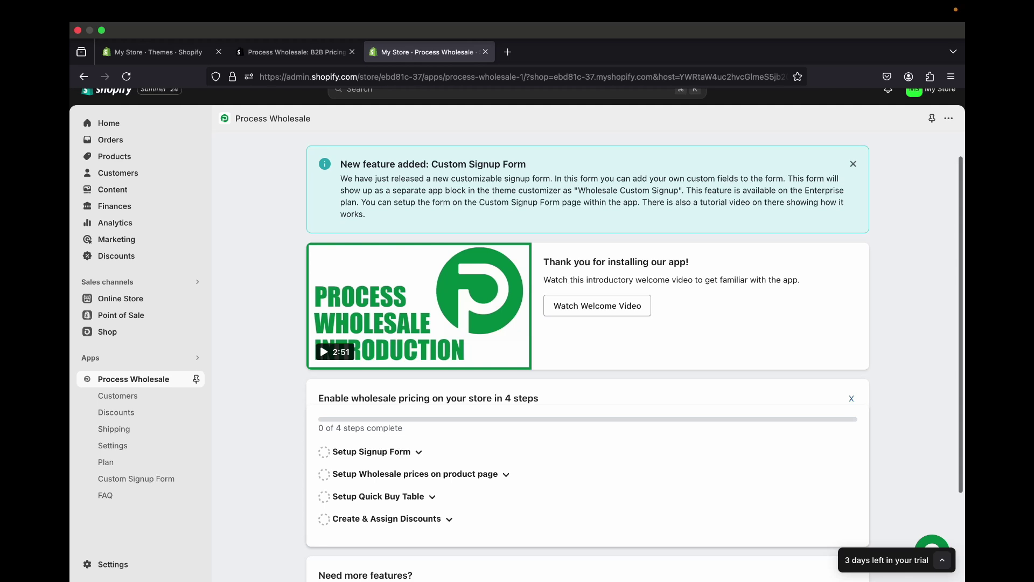
scroll(587, 442, down, 2)
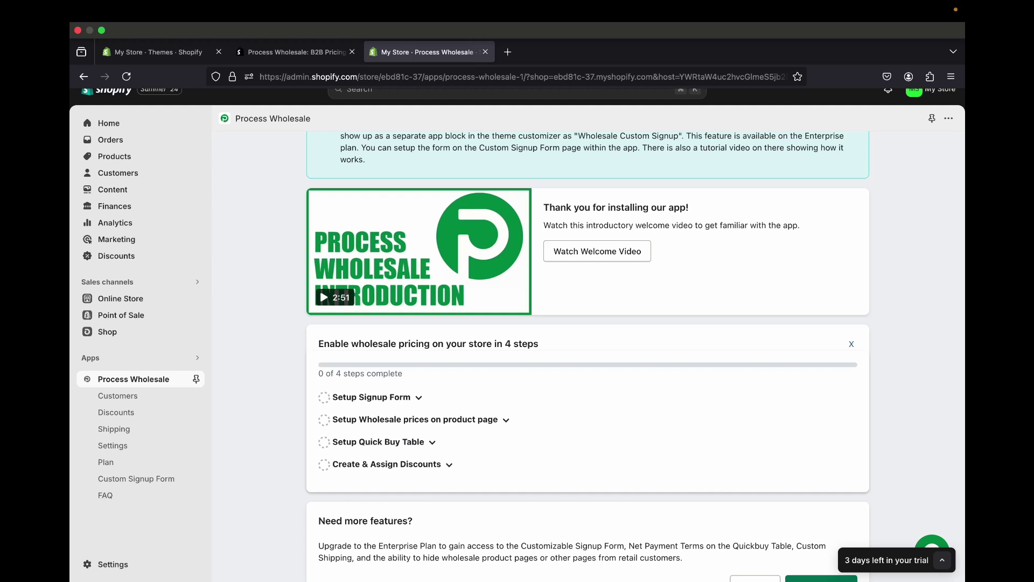
scroll(587, 409, down, 2)
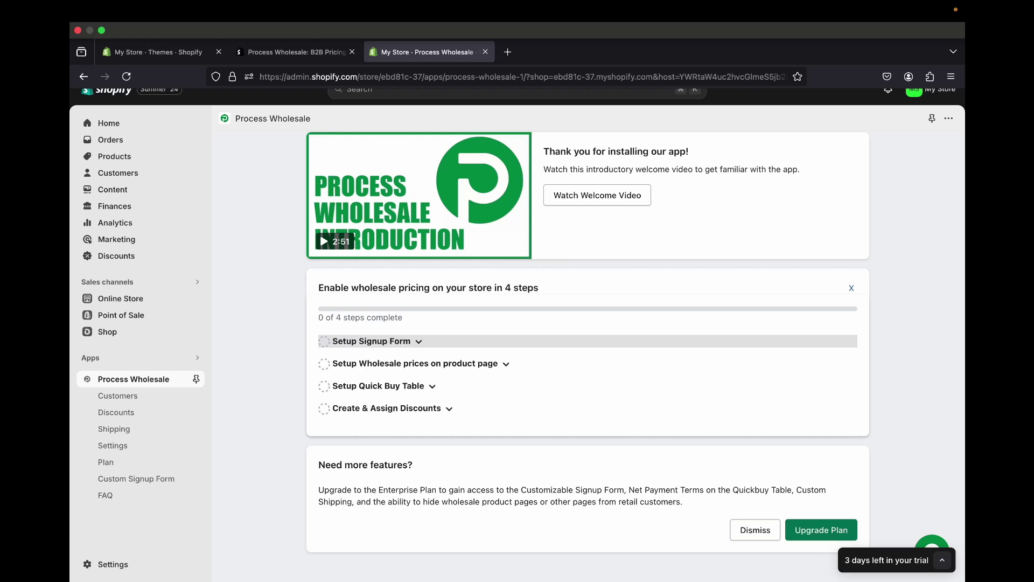
- In the Taste theme editor, create a 'Wholesale Signup' page template based on the default page
click(121, 298)
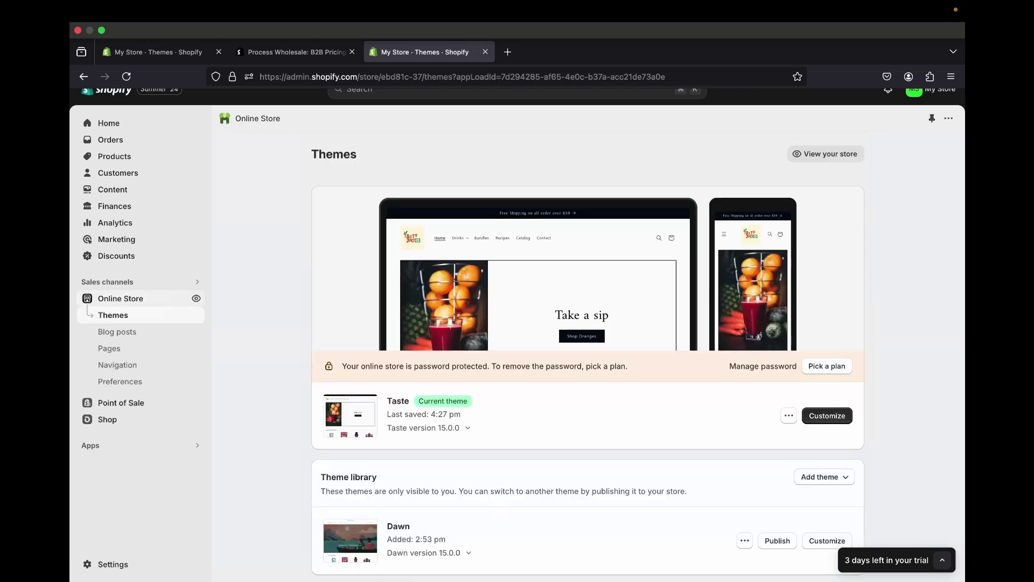
click(826, 416)
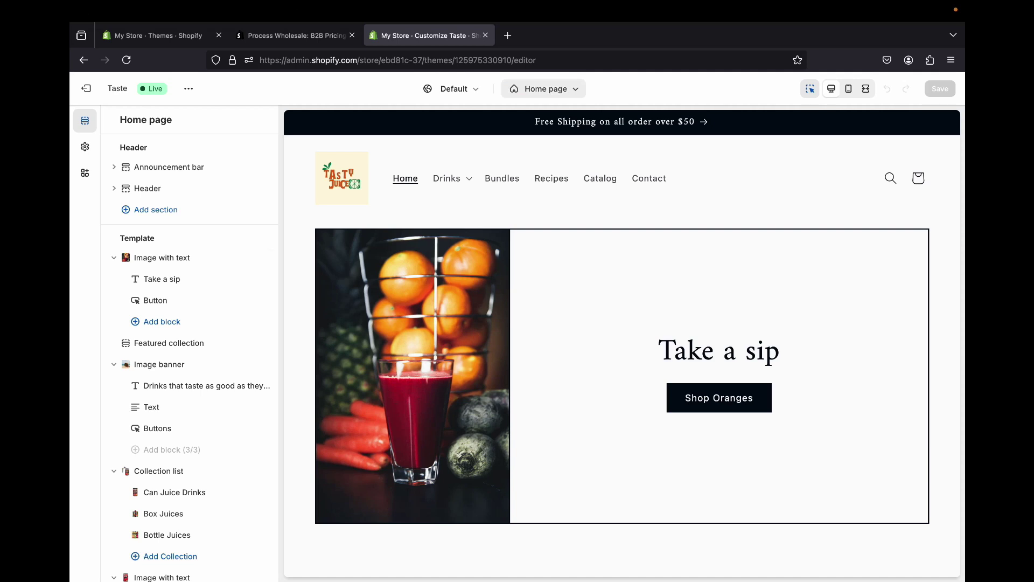
click(544, 88)
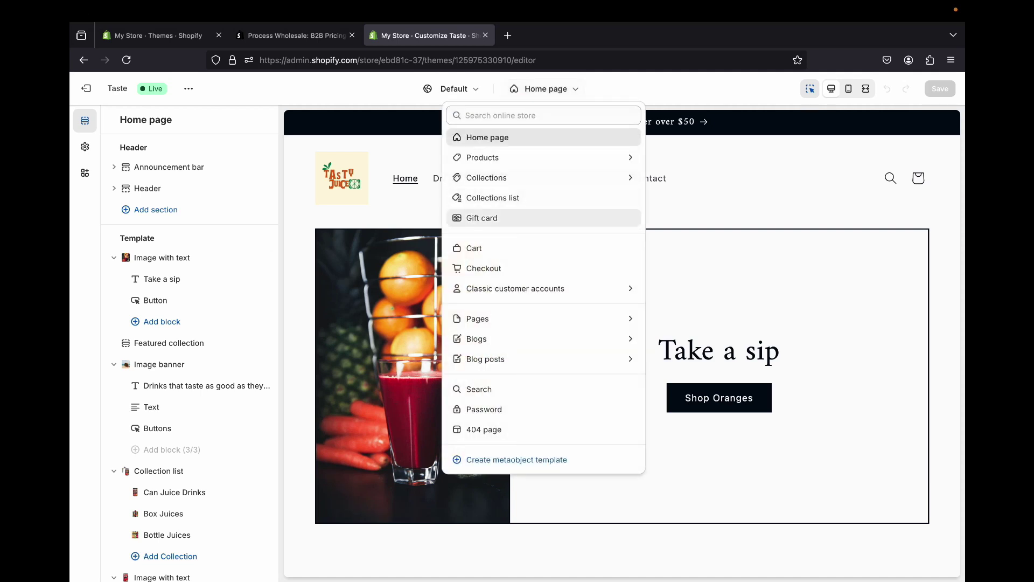
click(484, 318)
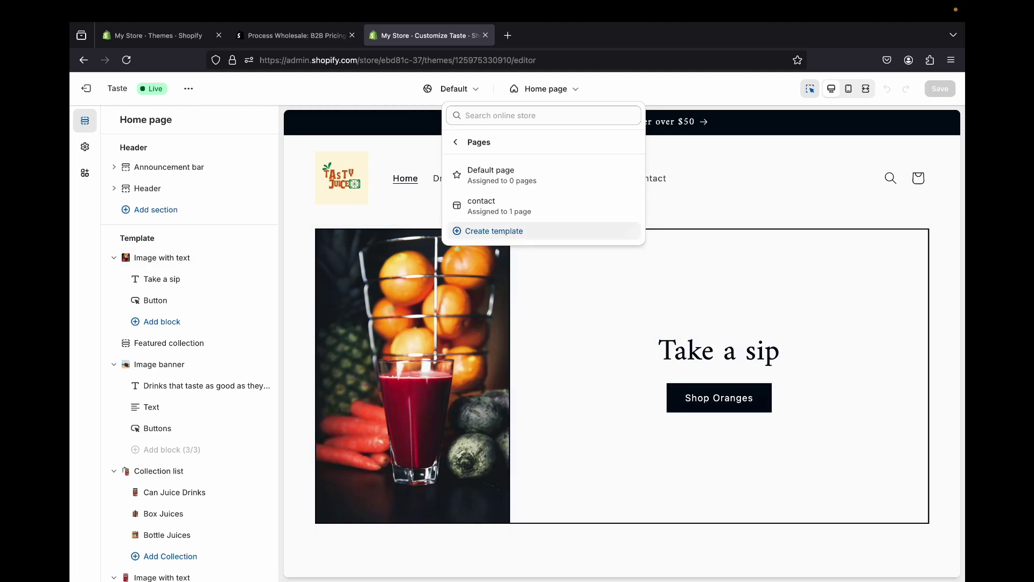
click(494, 230)
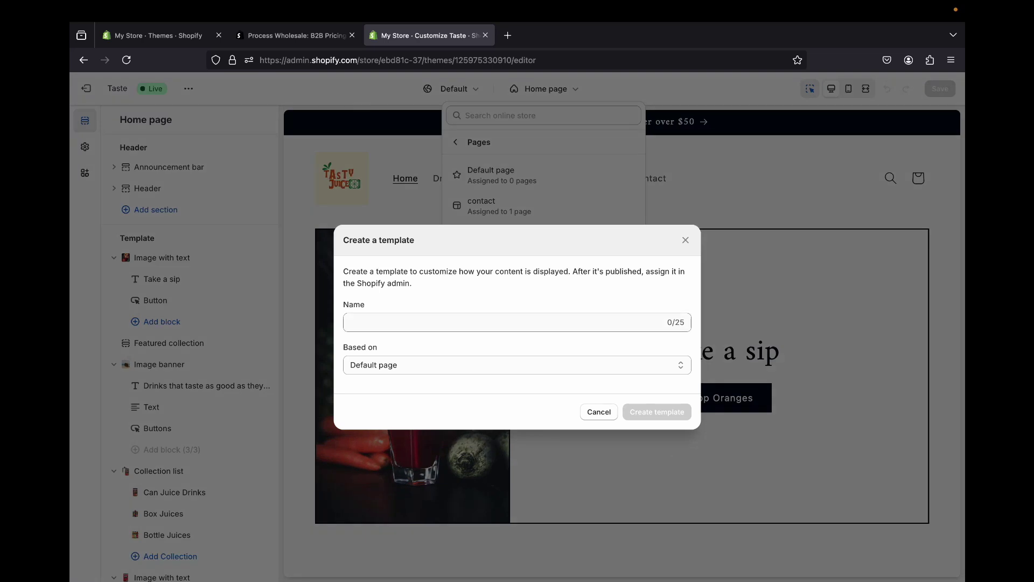
text(Wholesale )
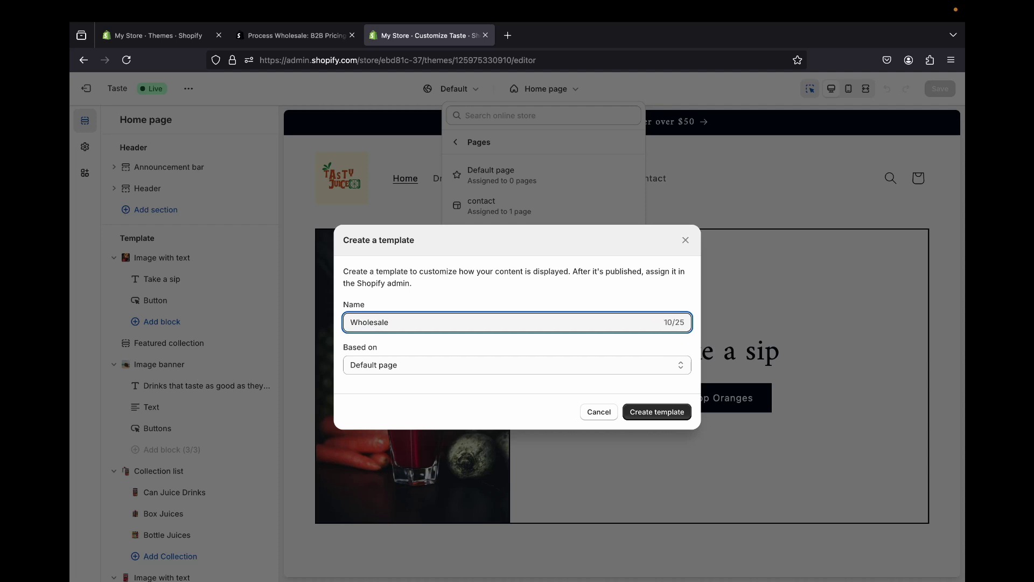
text(Signuo)
key(BackSpace)
text(p)
click(517, 365)
key(Return)
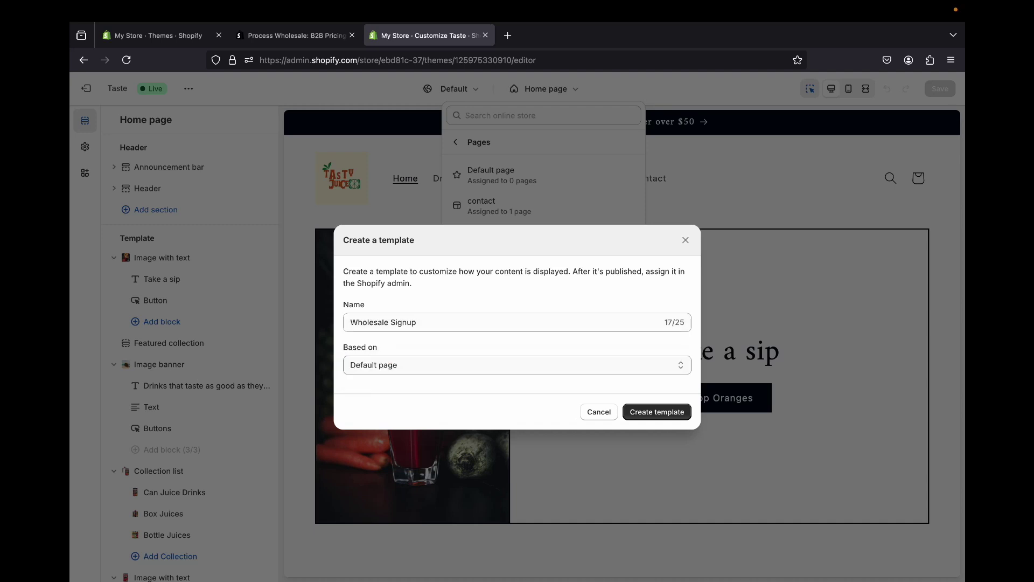
click(658, 412)
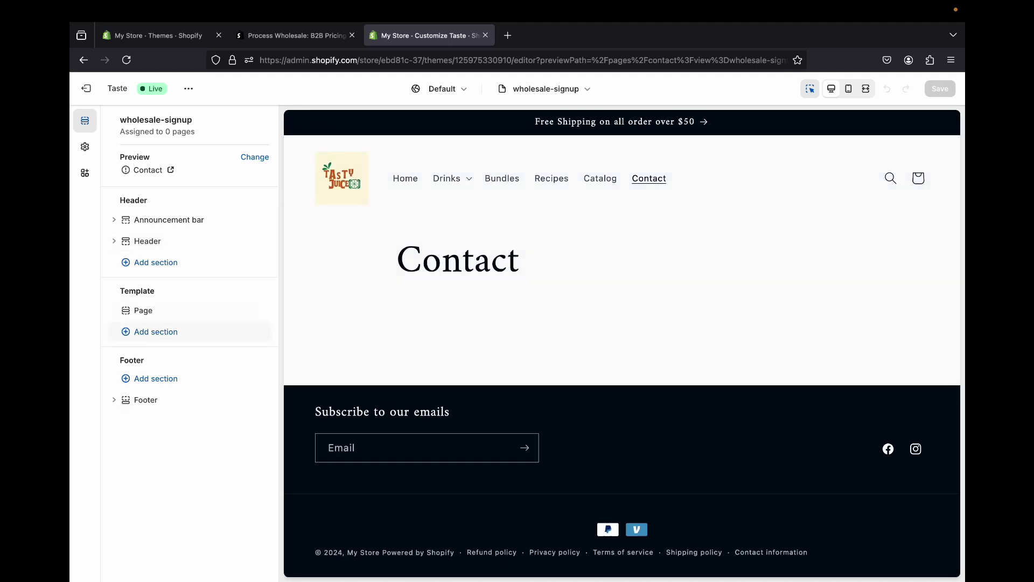
- Add the Wholesale Signup Form app section to the wholesale-signup template
click(155, 332)
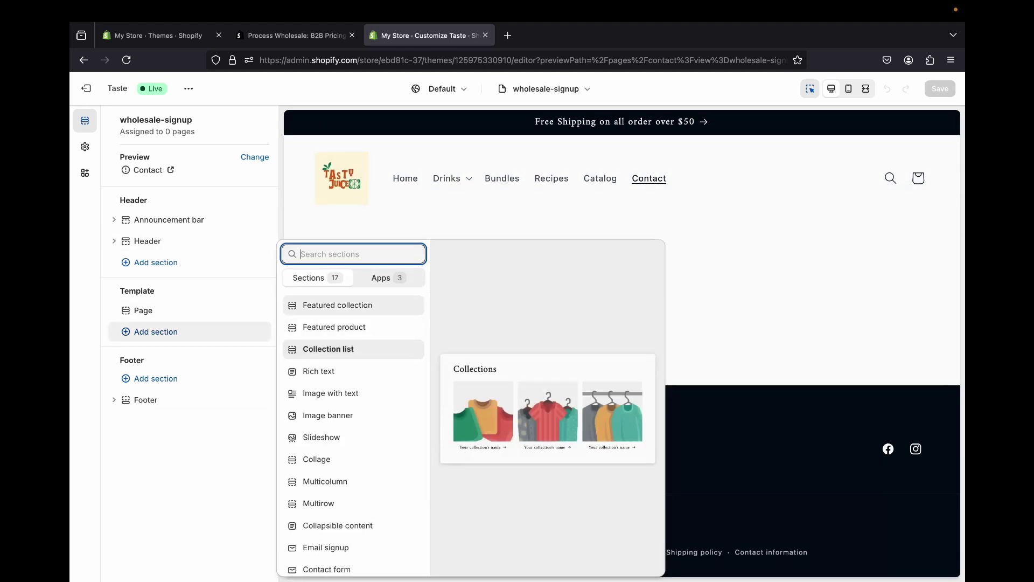
click(381, 277)
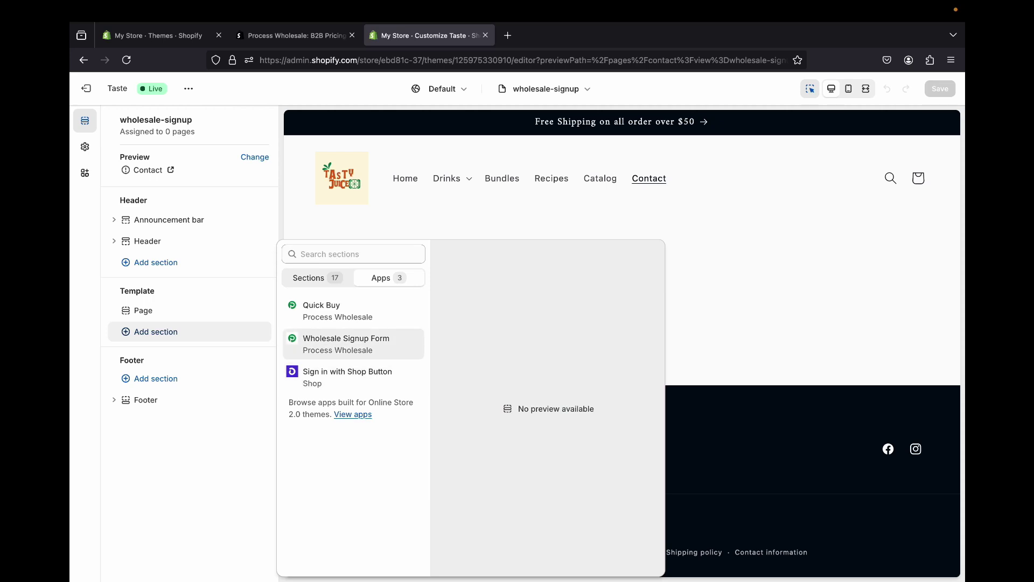
click(346, 343)
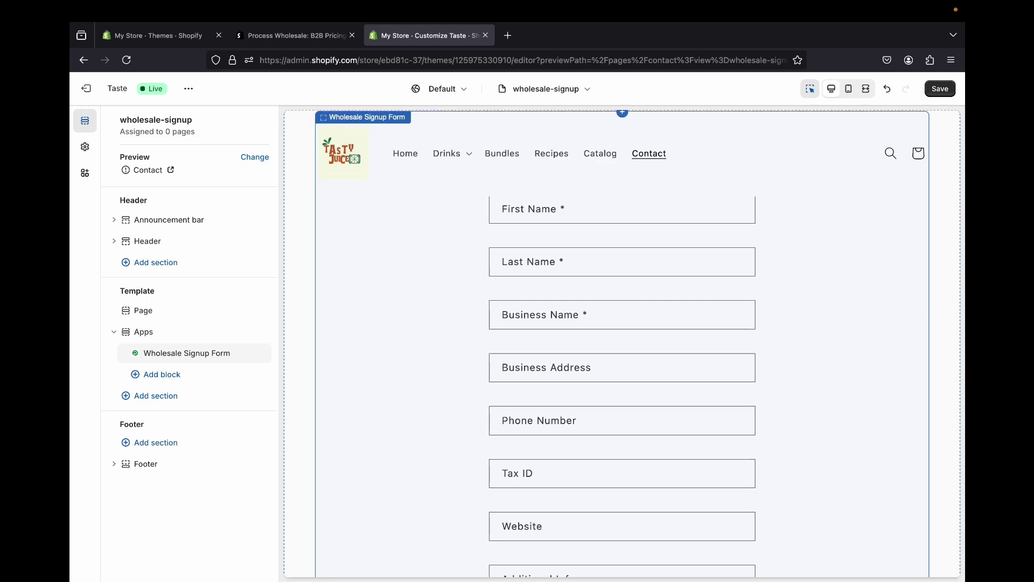
- Change the signup form heading to 'Apply to a wholesale account'
click(618, 303)
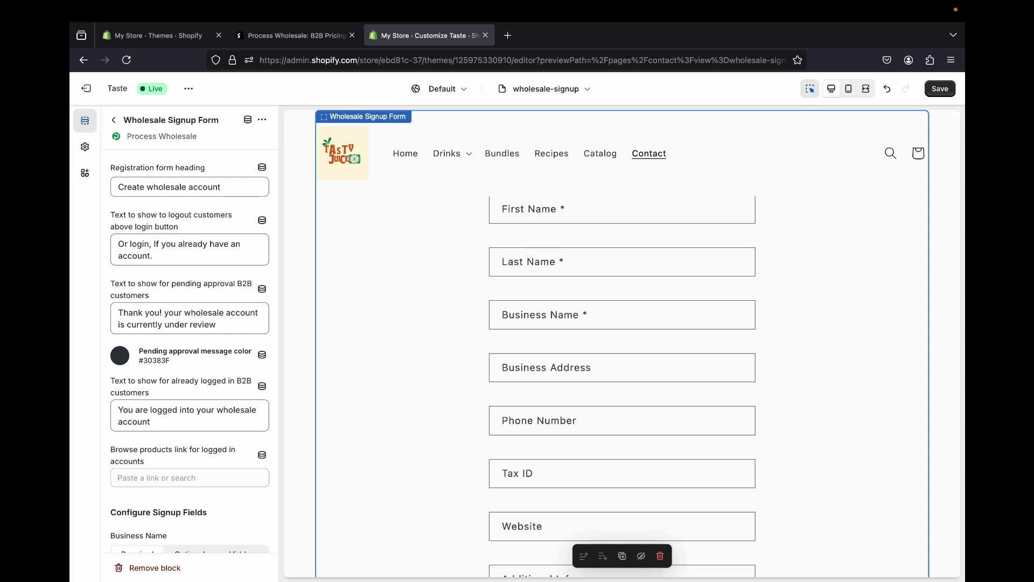
click(221, 187)
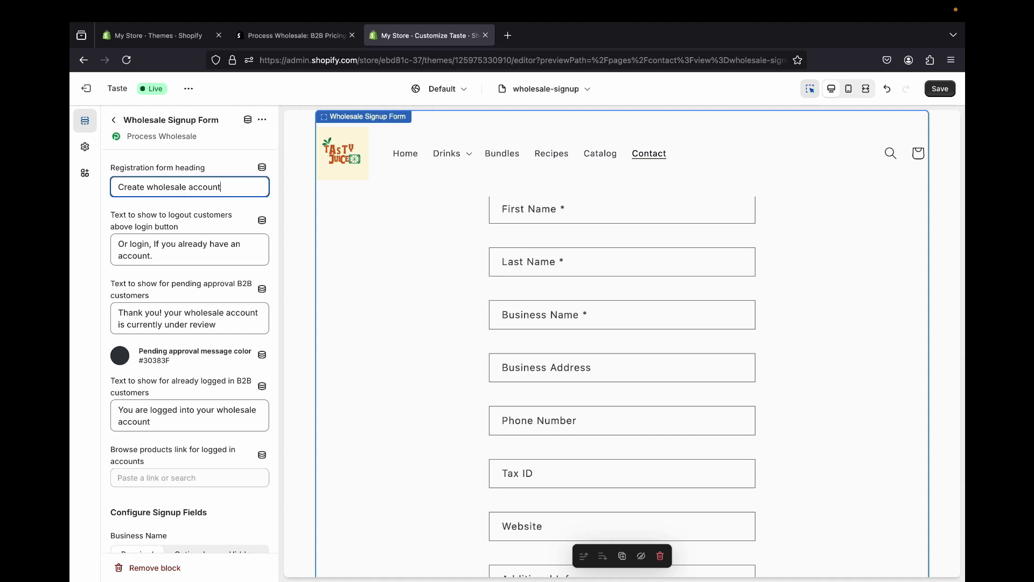
key(super+Left)
key(alt+shift+Right)
key(BackSpace)
text(Apply to )
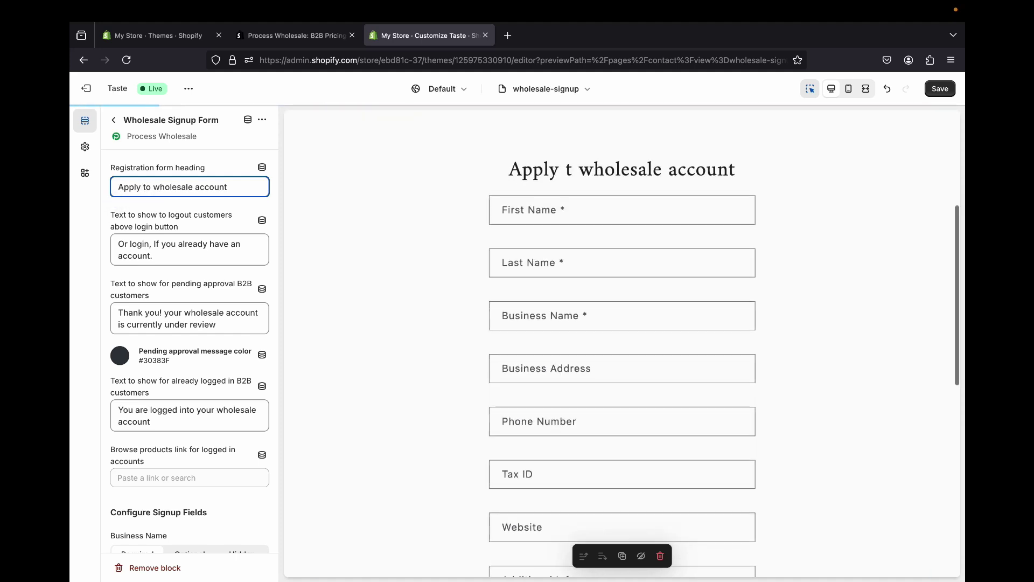
text(a)
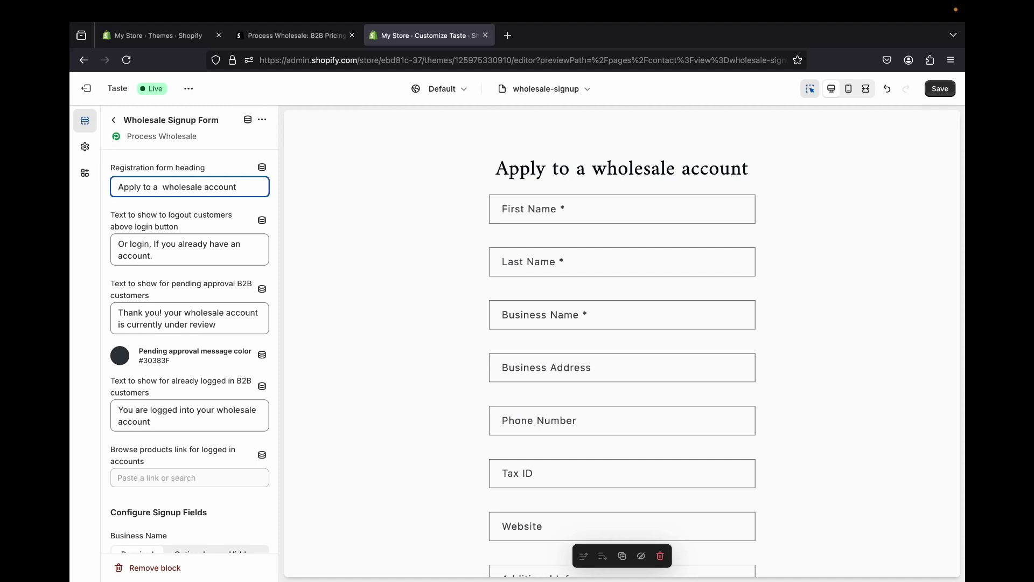
- Toggle the Business Name and Website required/optional settings, then revert them
scroll(189, 331, down, 2)
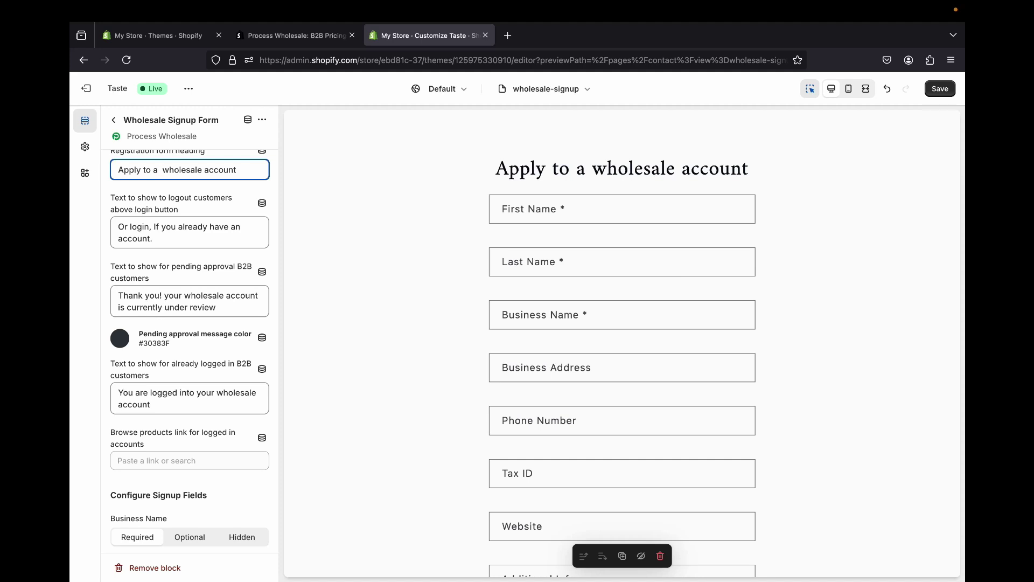
scroll(189, 331, up, 2)
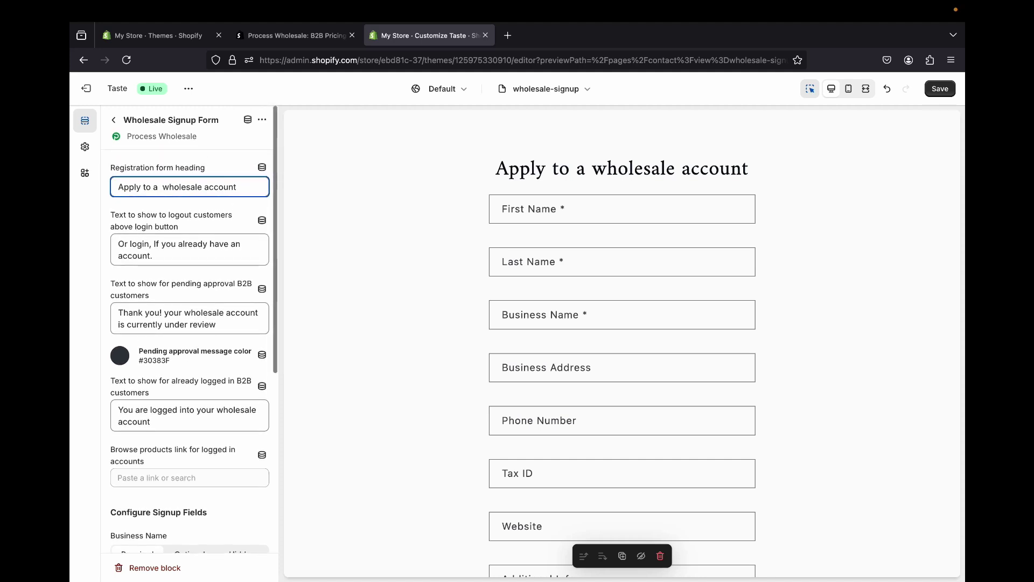
scroll(189, 331, down, 10)
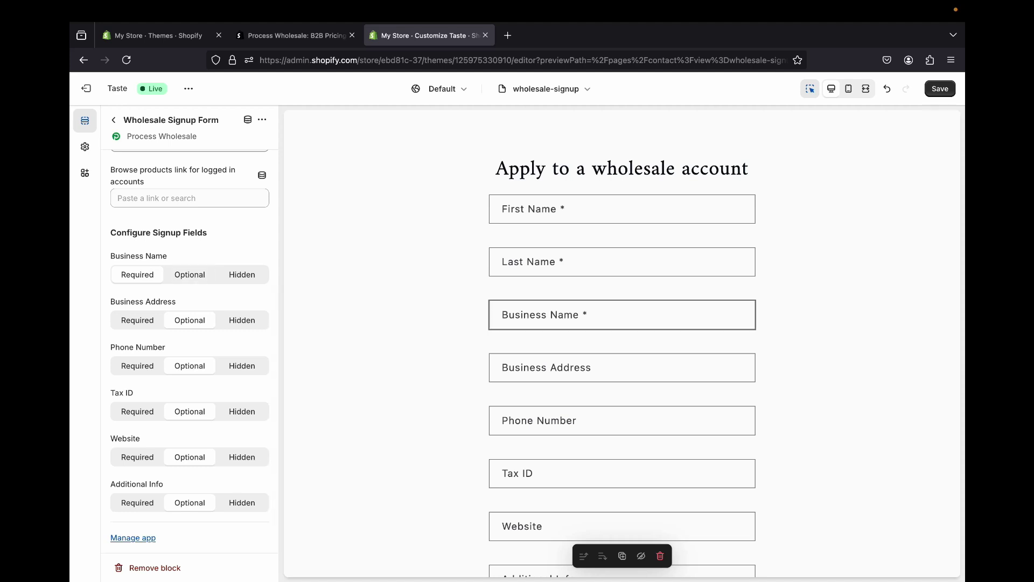
click(189, 274)
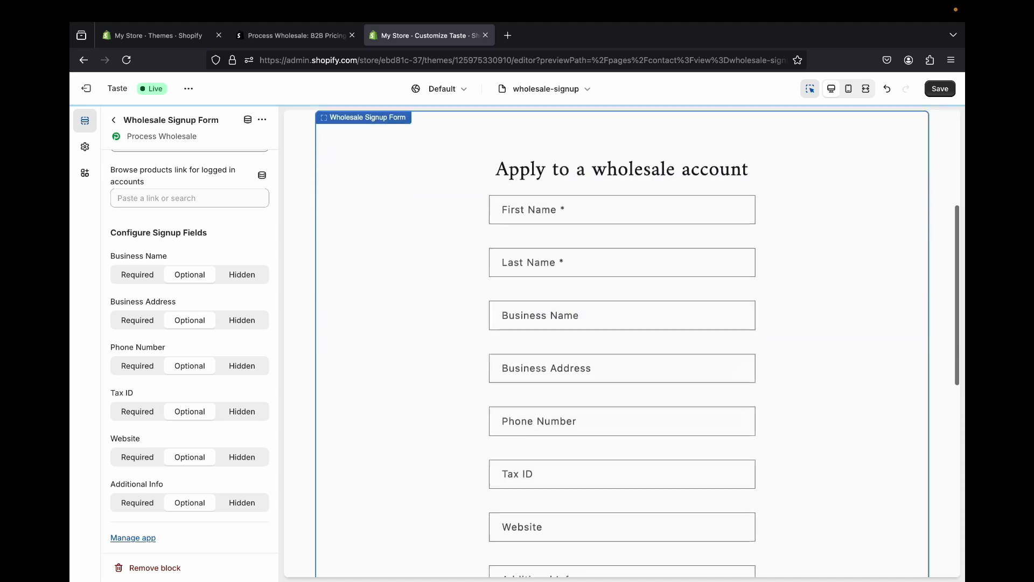
click(137, 274)
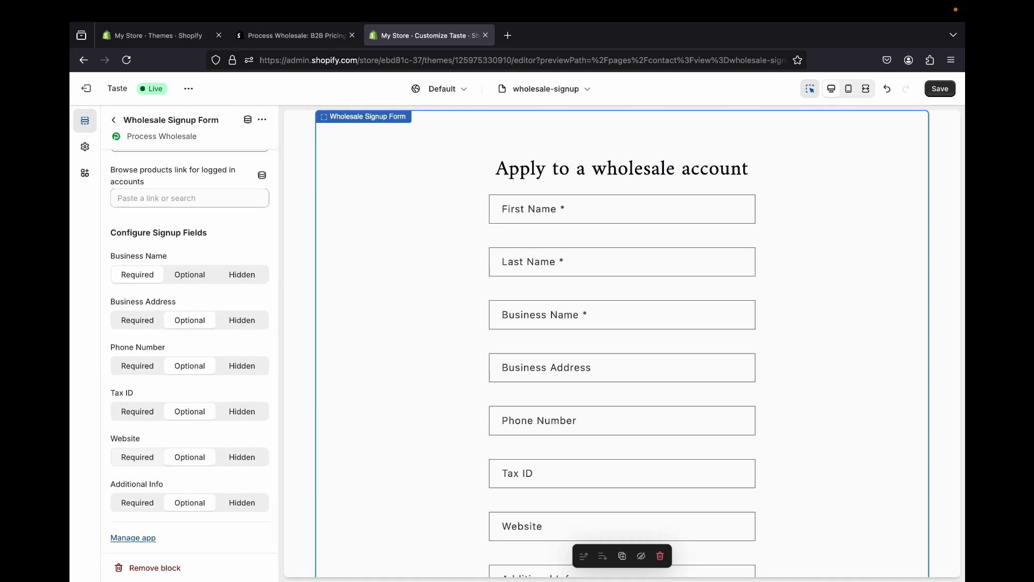
click(137, 457)
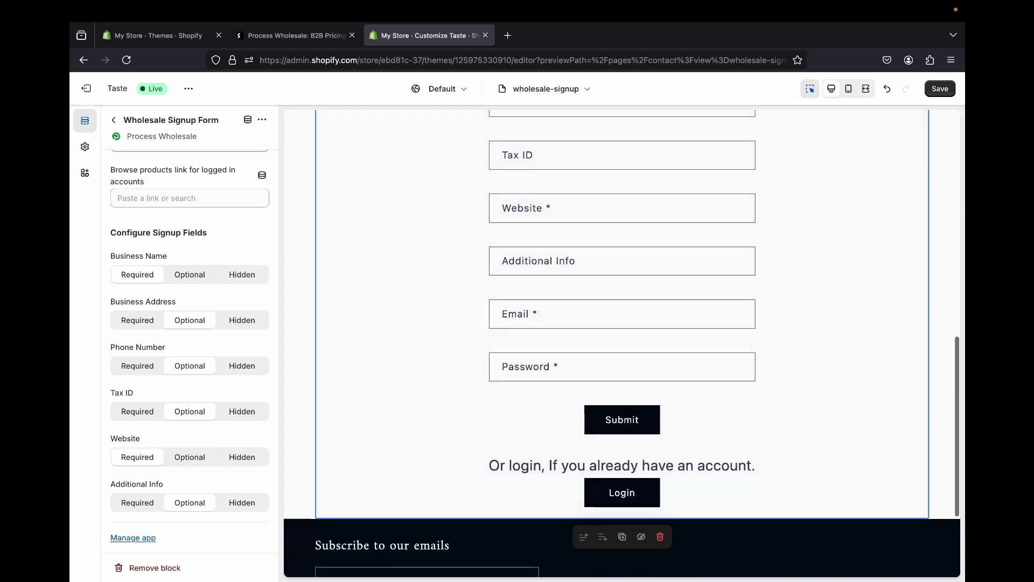
click(190, 456)
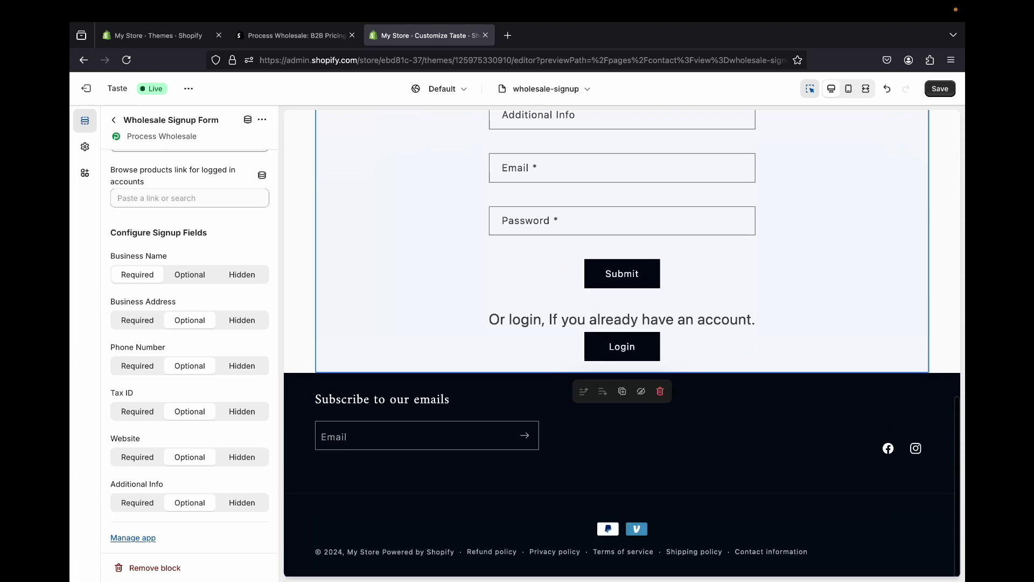
scroll(190, 344, up, 5)
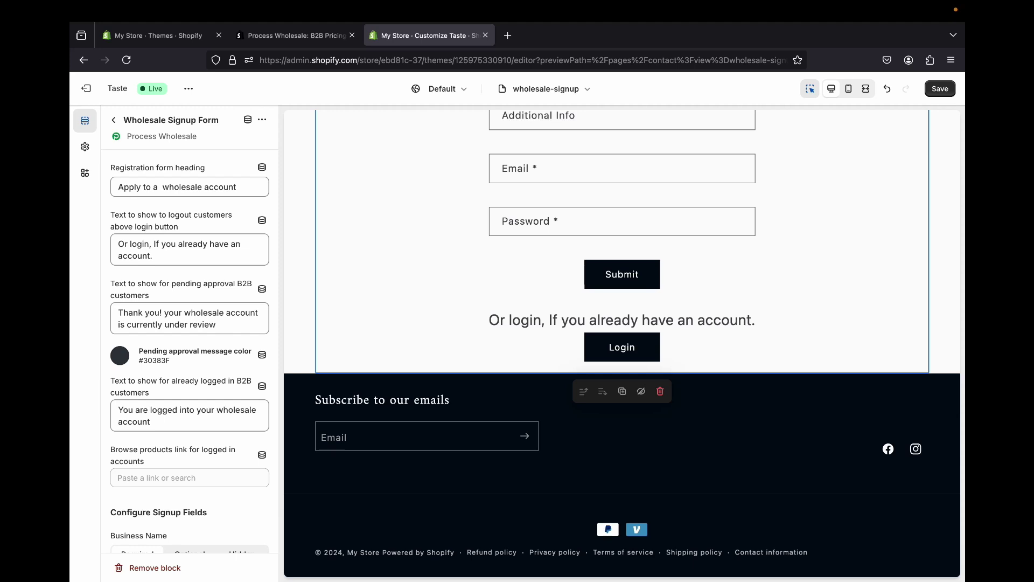
- Set the pending-approval message to 'Thank you! your wholesale account is currently under review'
click(153, 255)
key(shift+Up)
key(shift+Up)
click(216, 324)
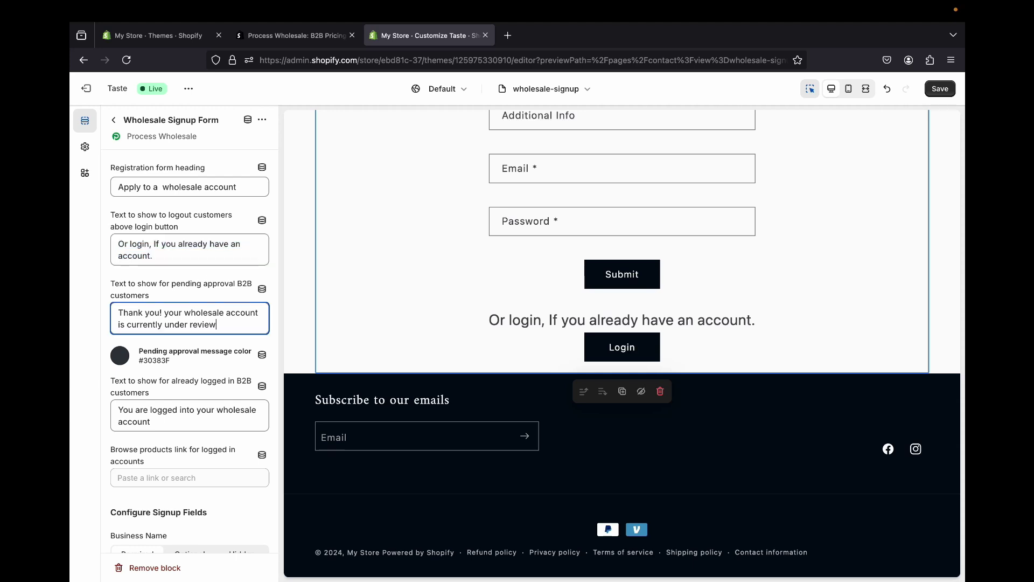
key(super+a)
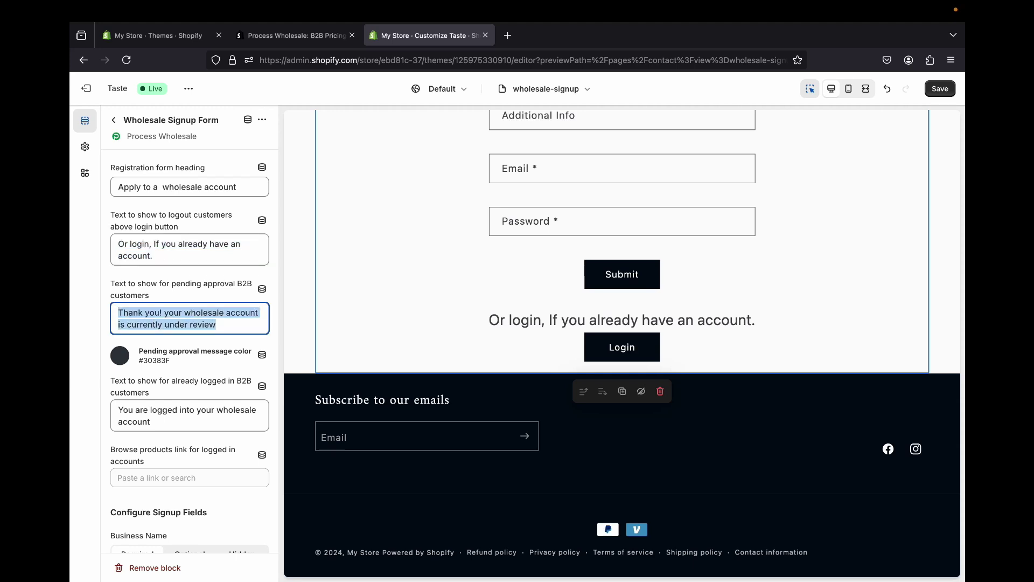
click(216, 324)
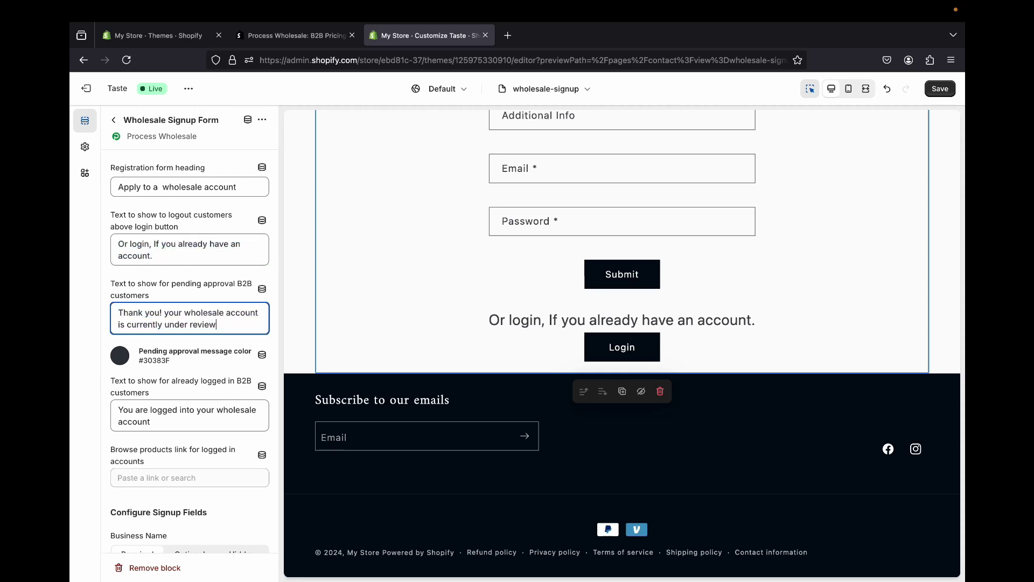
scroll(190, 339, down, 10)
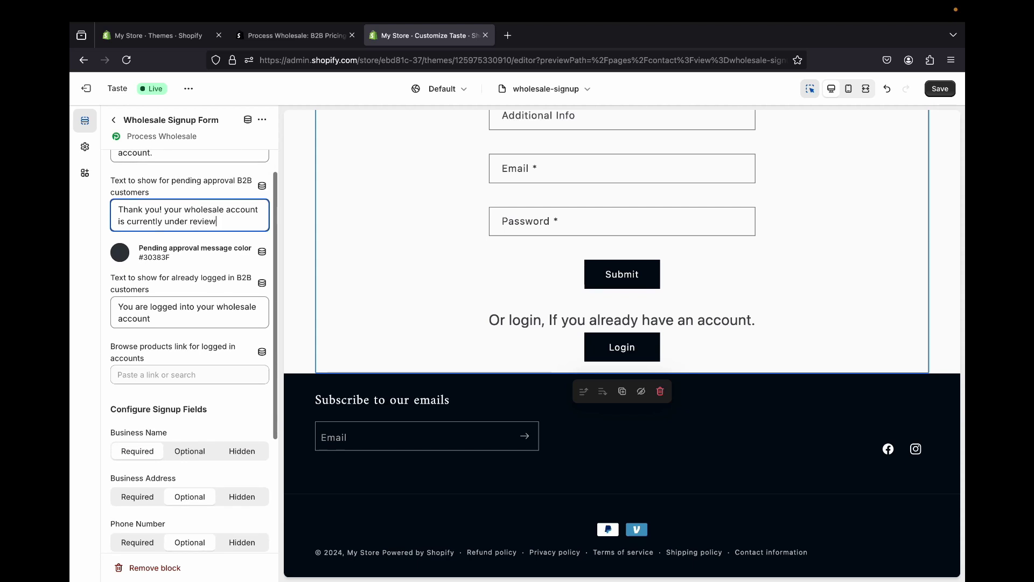
scroll(189, 340, up, 12)
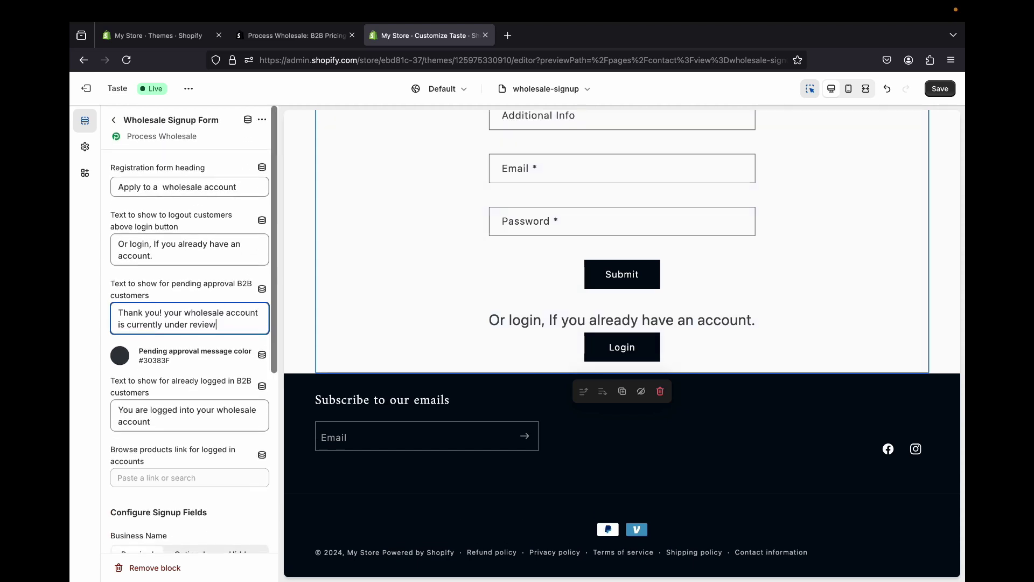
scroll(190, 339, down, 5)
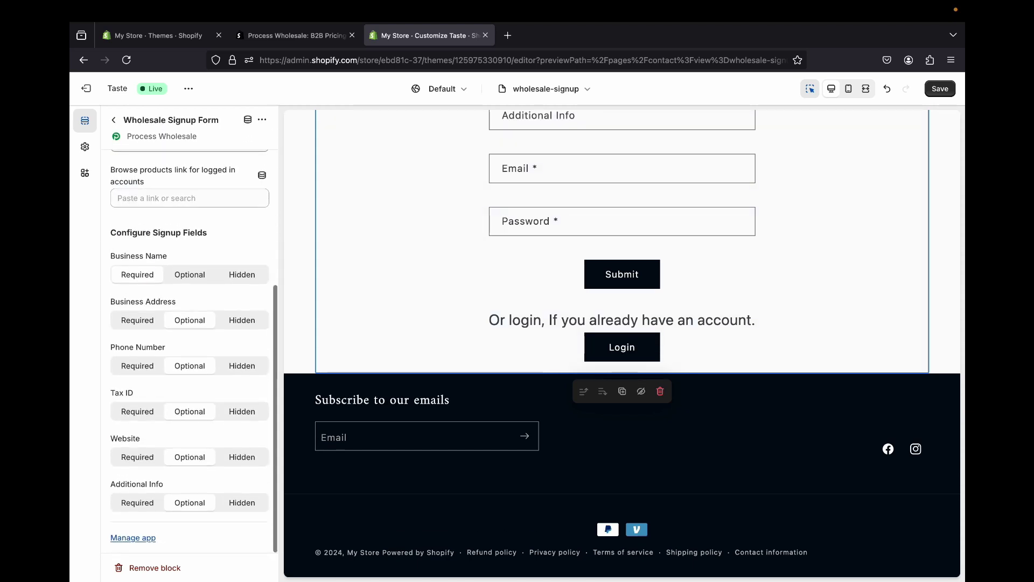
scroll(189, 344, up, 5)
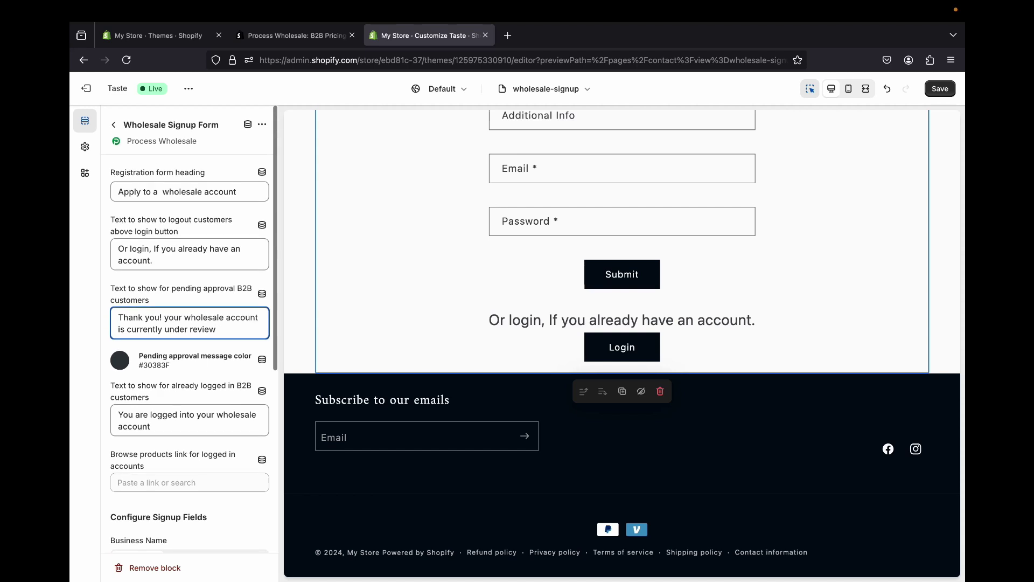
- Edit the logged-in B2B customers message and save the template with Cmd+S
click(188, 415)
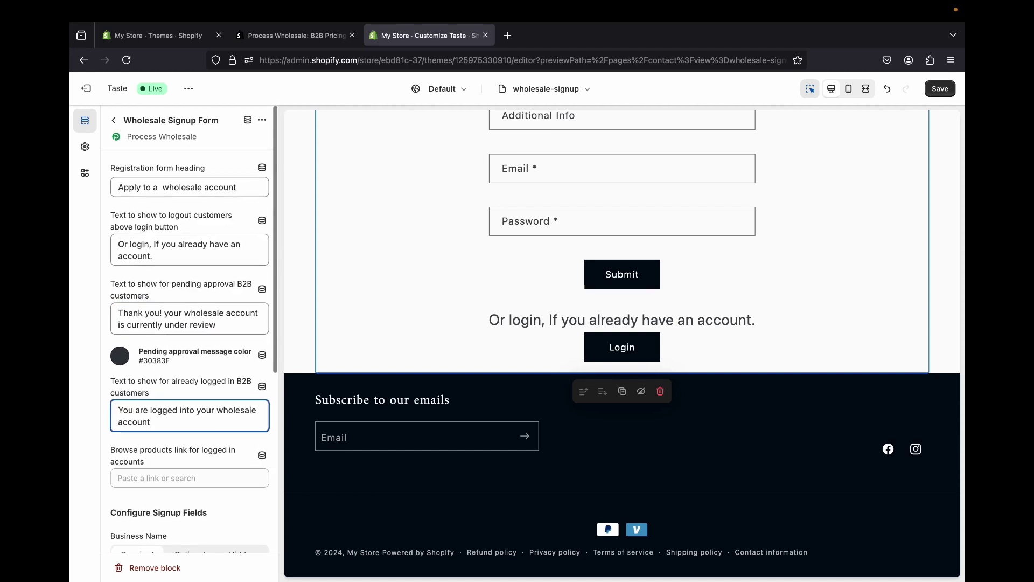
scroll(189, 329, down, 1)
scroll(138, 377, down, 6)
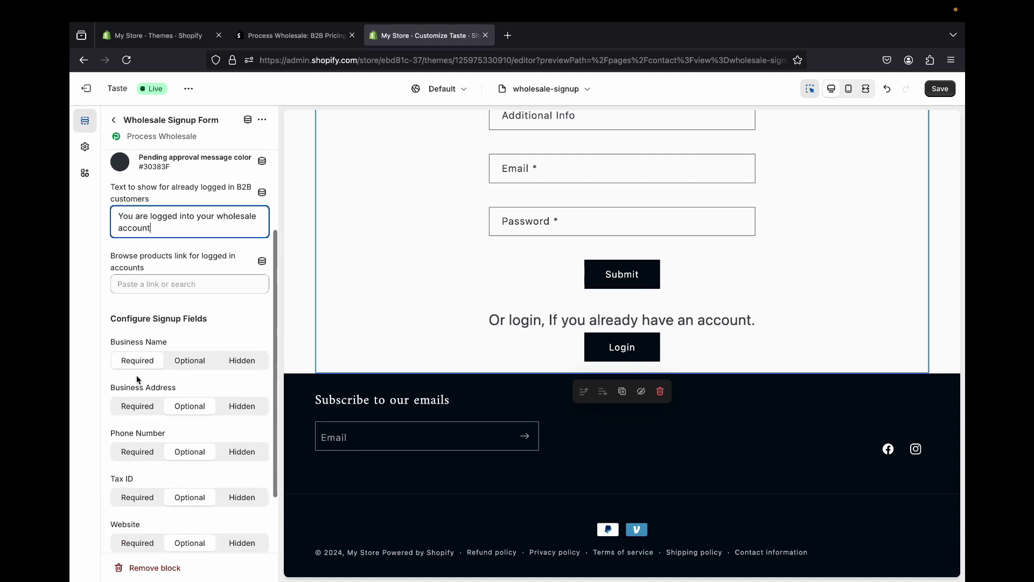
scroll(138, 379, down, 3)
scroll(136, 375, up, 10)
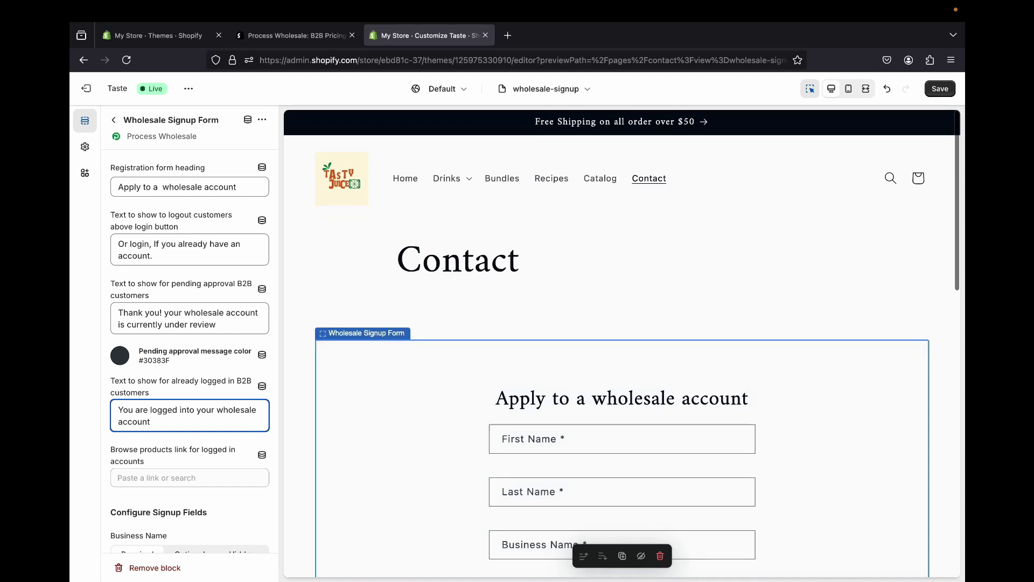
key(super+s)
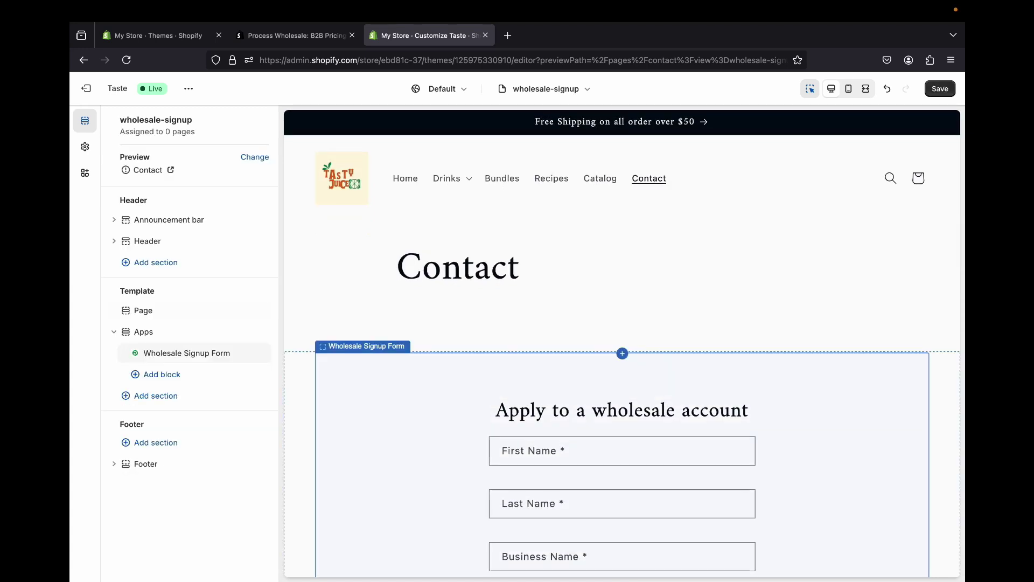
- Hide the Page section holding the Contact heading, save, and exit to the Themes list
click(622, 290)
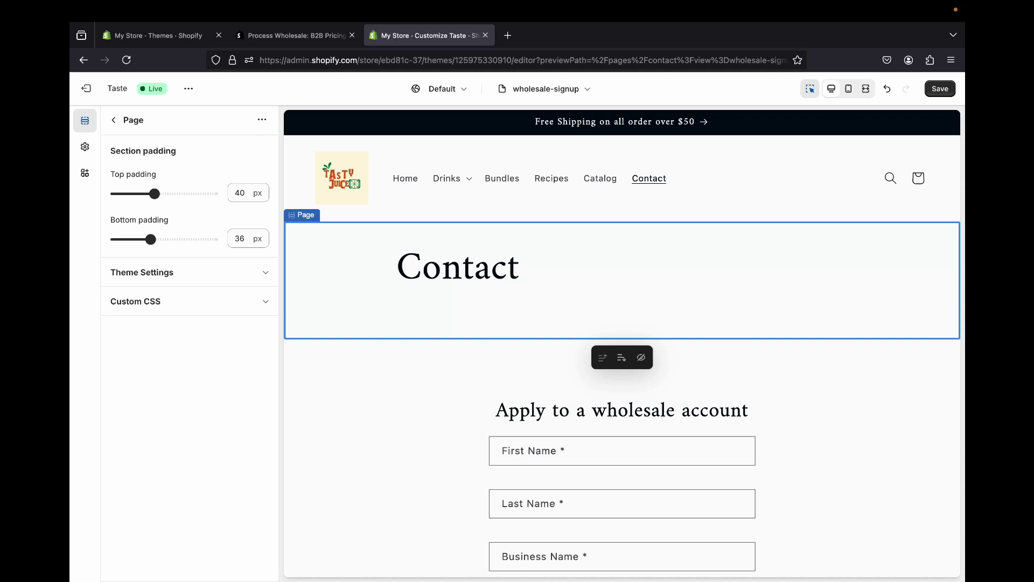
click(262, 119)
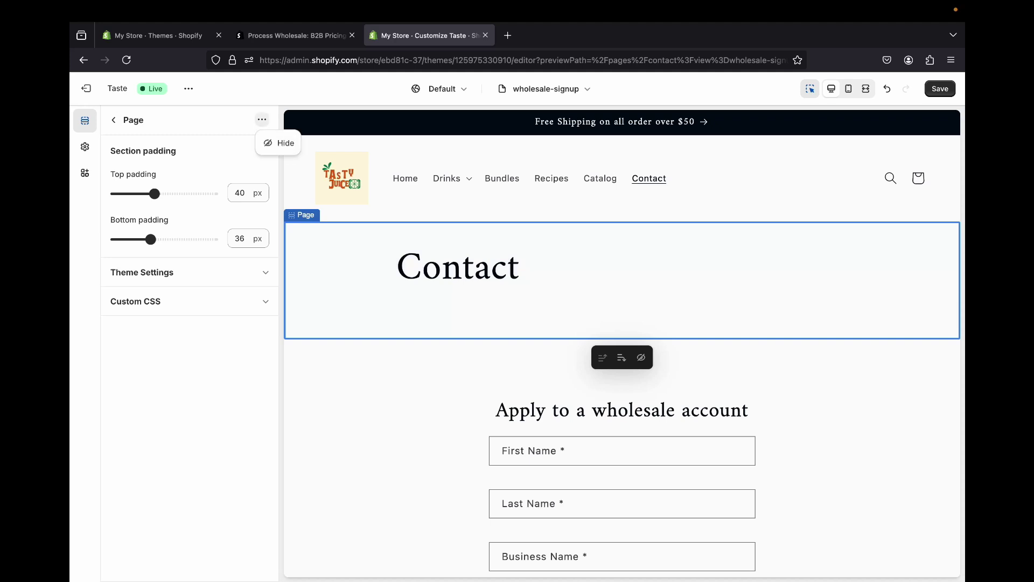
click(276, 144)
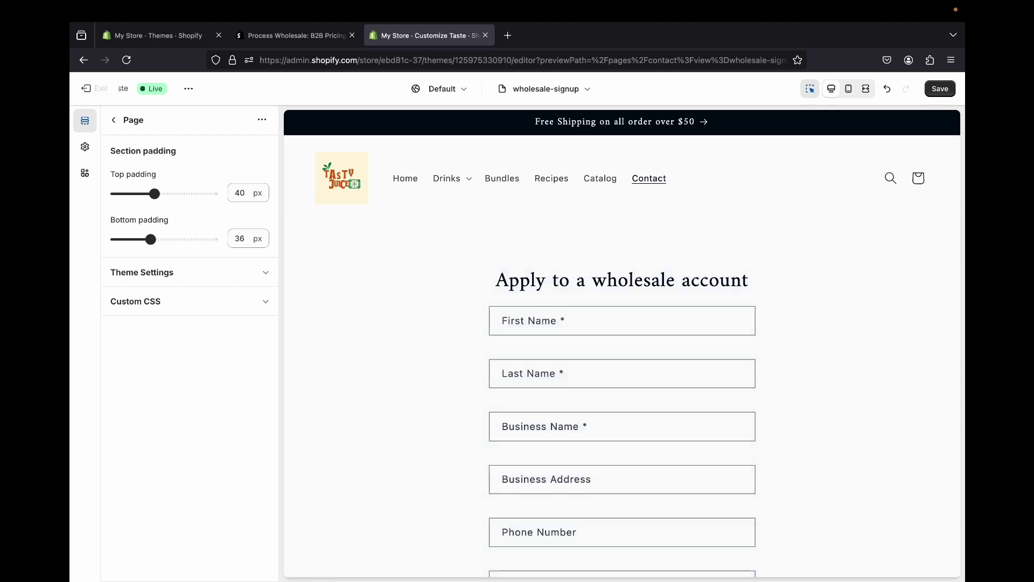
key(super+s)
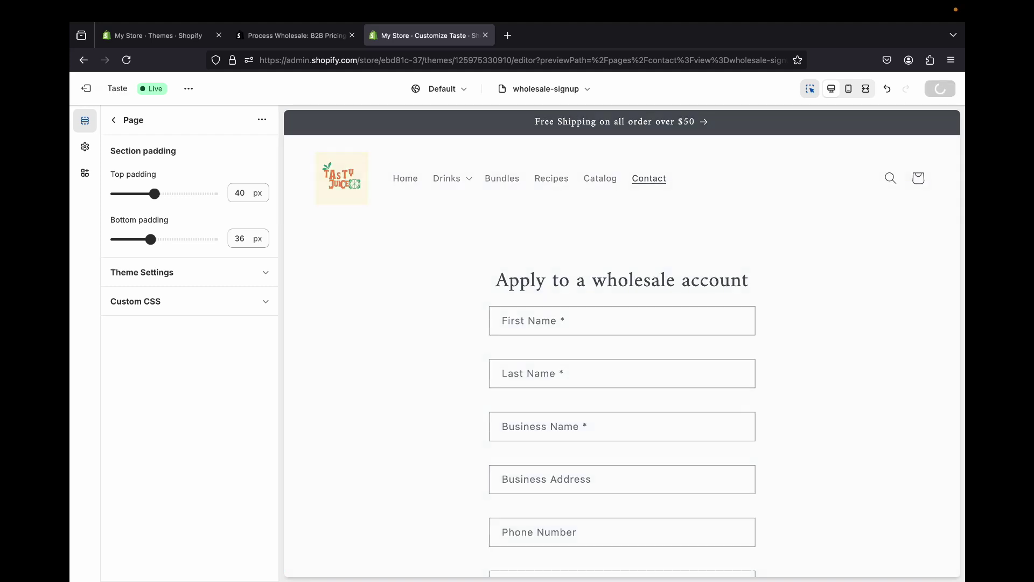
key(super+Left)
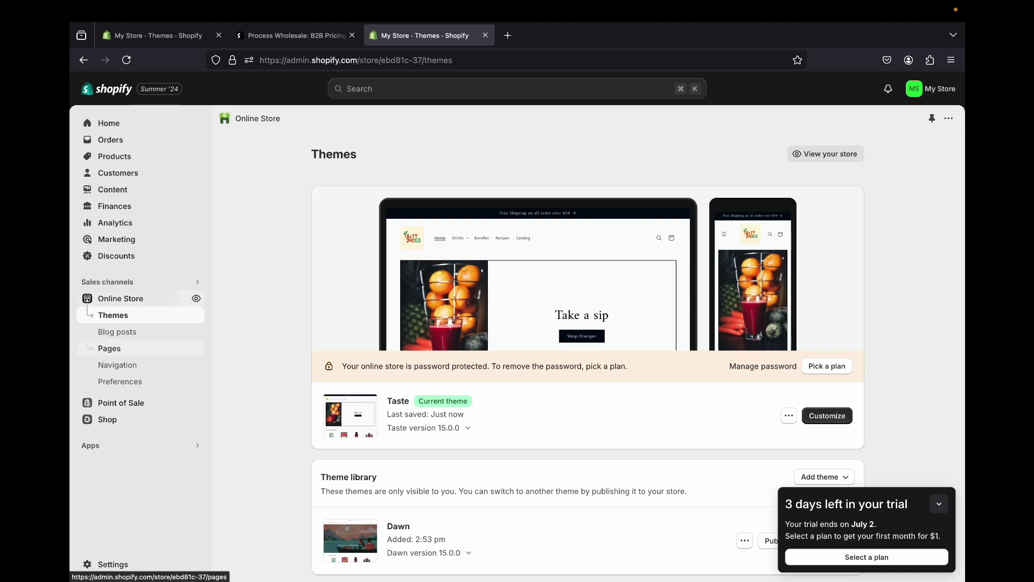
- Create and save a 'Wholesale Application' page using the wholesale-signup template
click(109, 348)
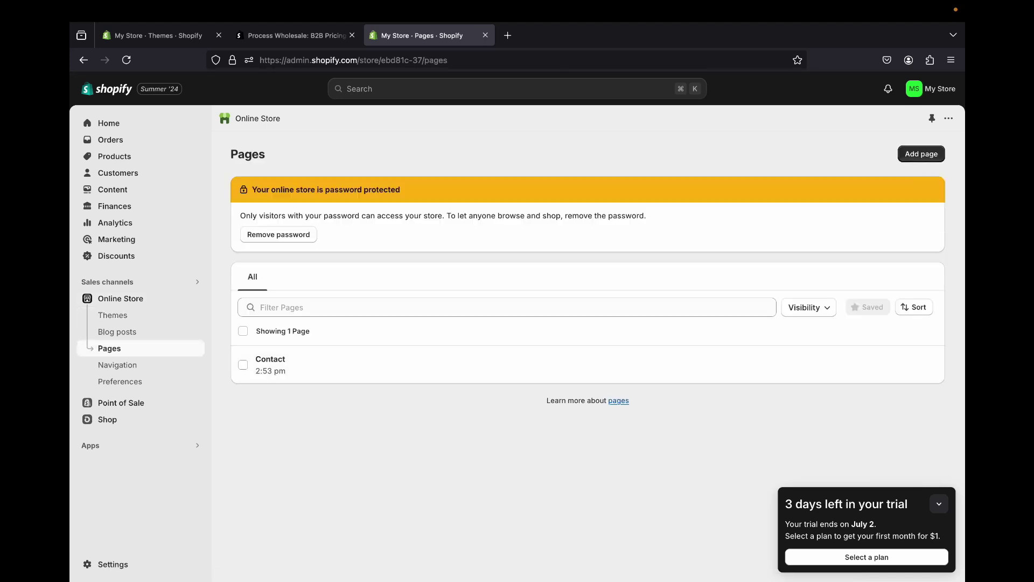
click(920, 154)
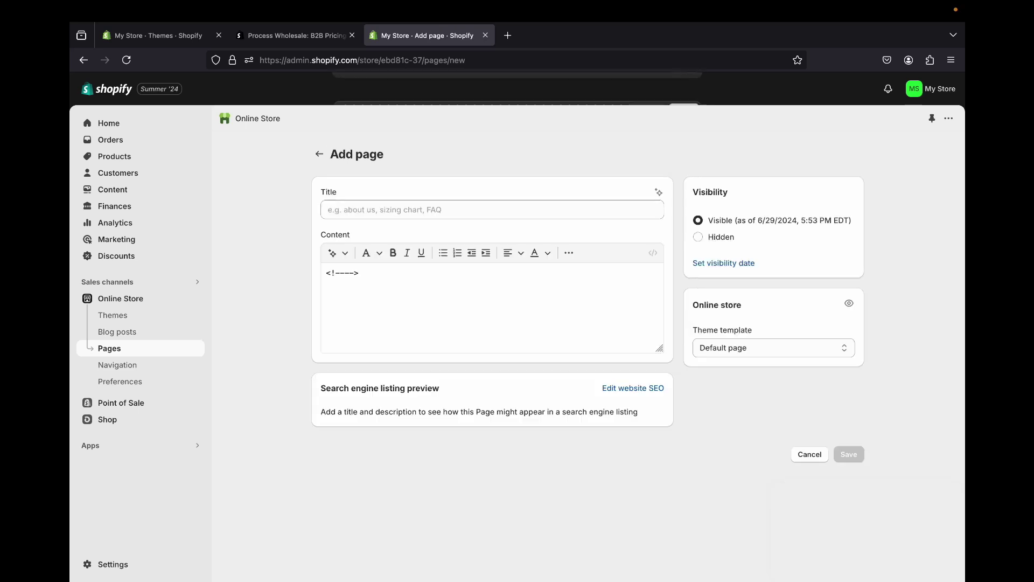
click(328, 210)
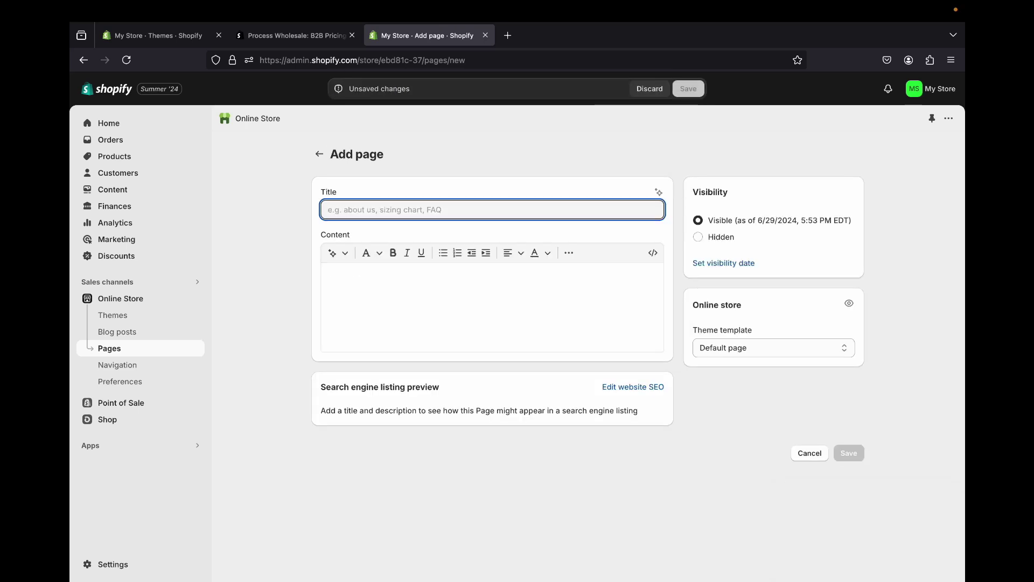
text(Wh)
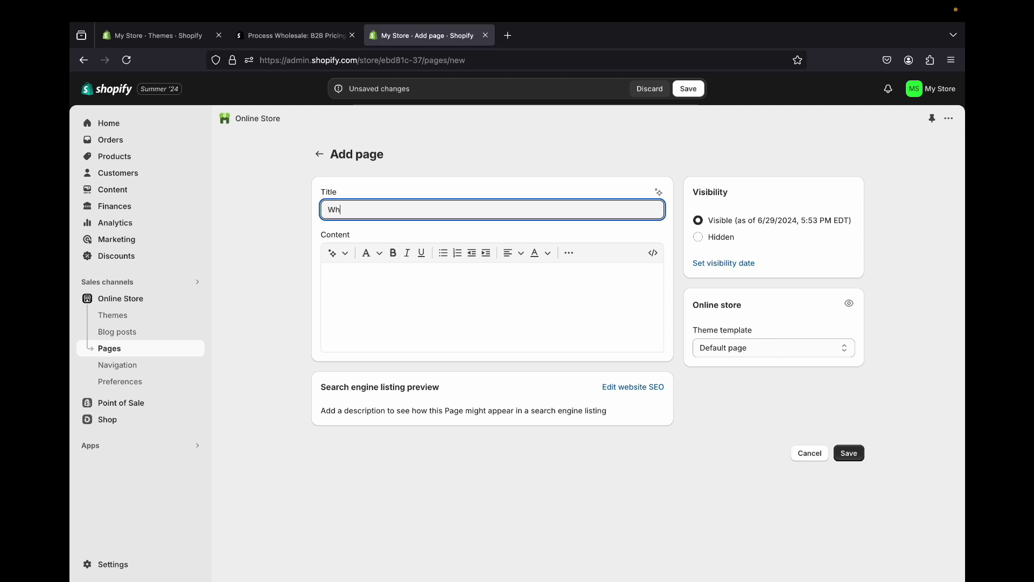
text(olesale Appl)
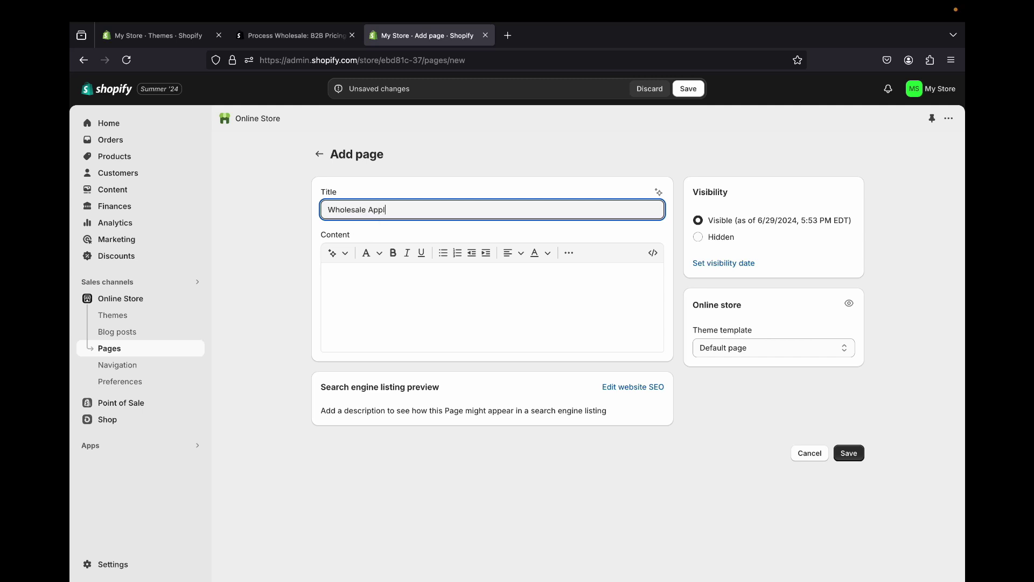
text(ication)
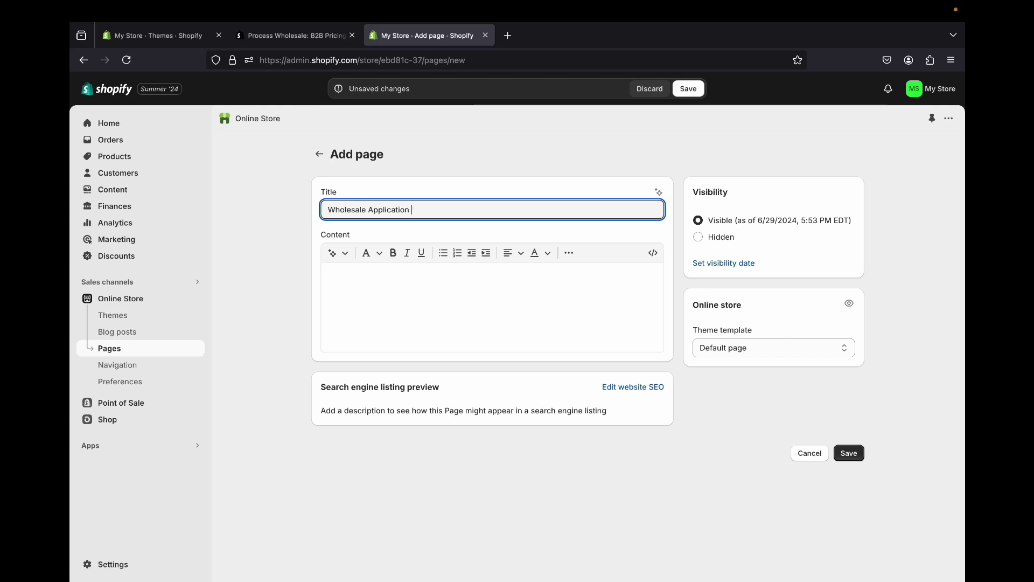
click(773, 348)
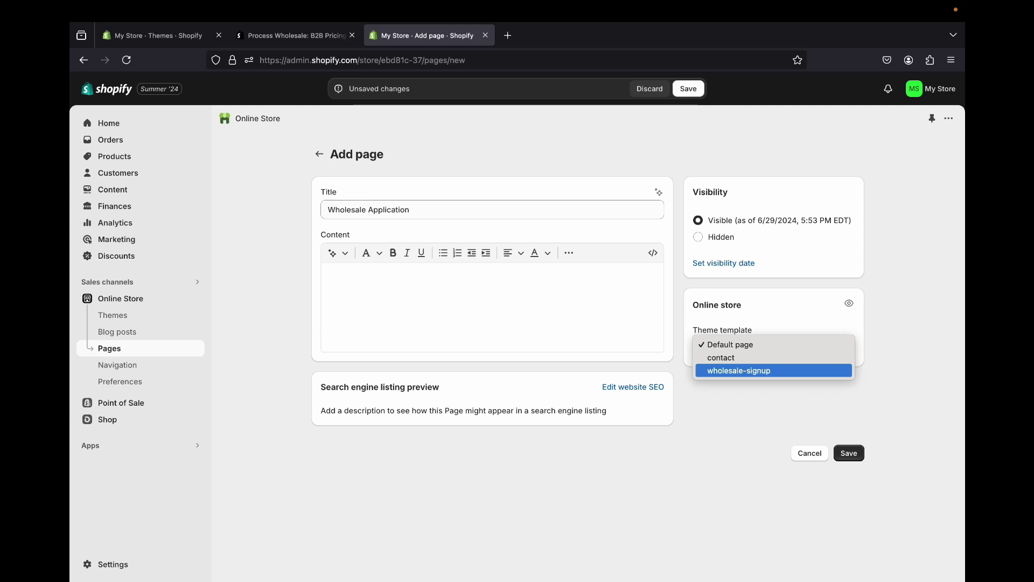
key(Return)
key(super+s)
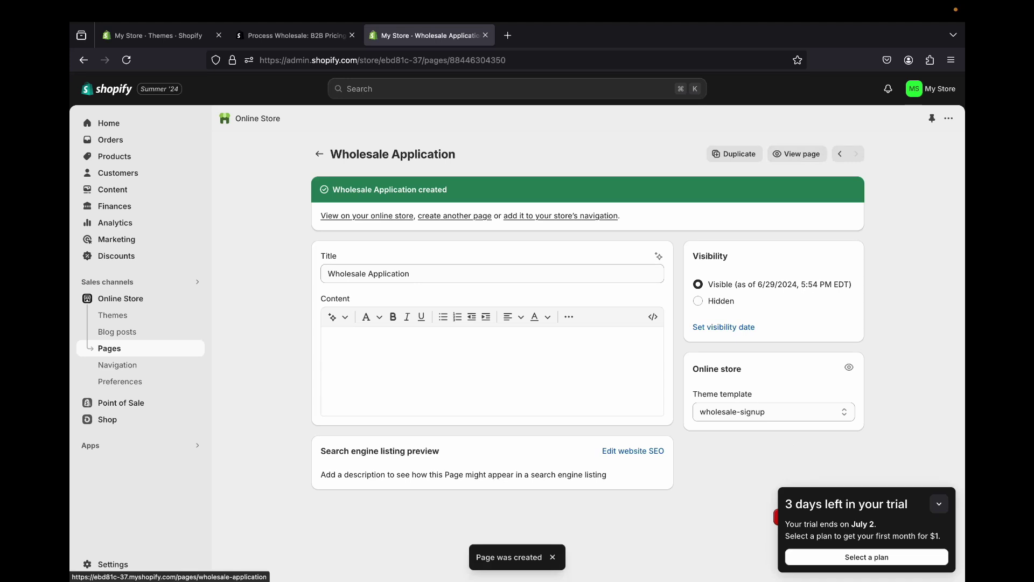
- Preview the Wholesale Application page on the storefront, then return to its admin page
click(797, 153)
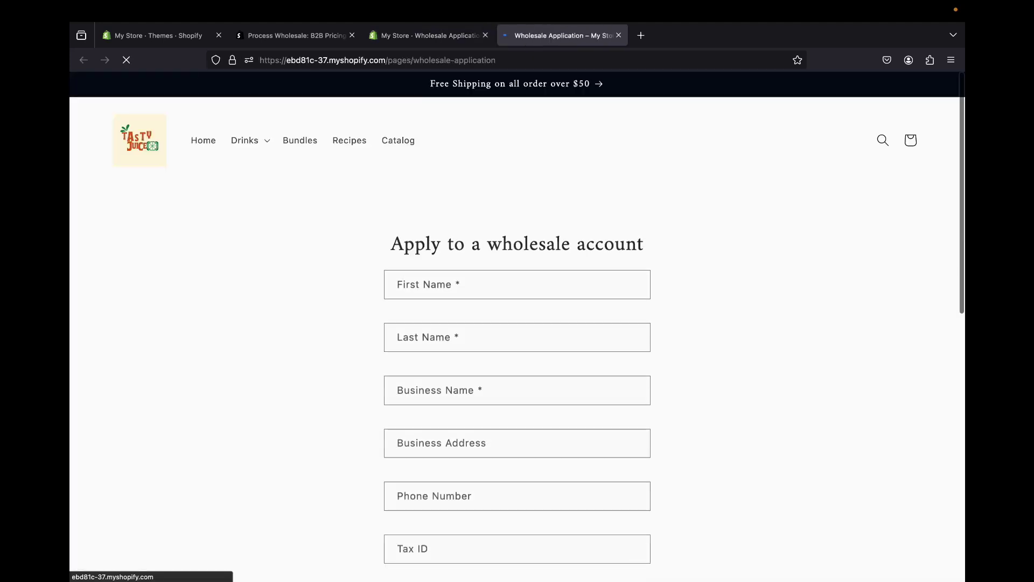
scroll(517, 323, down, 10)
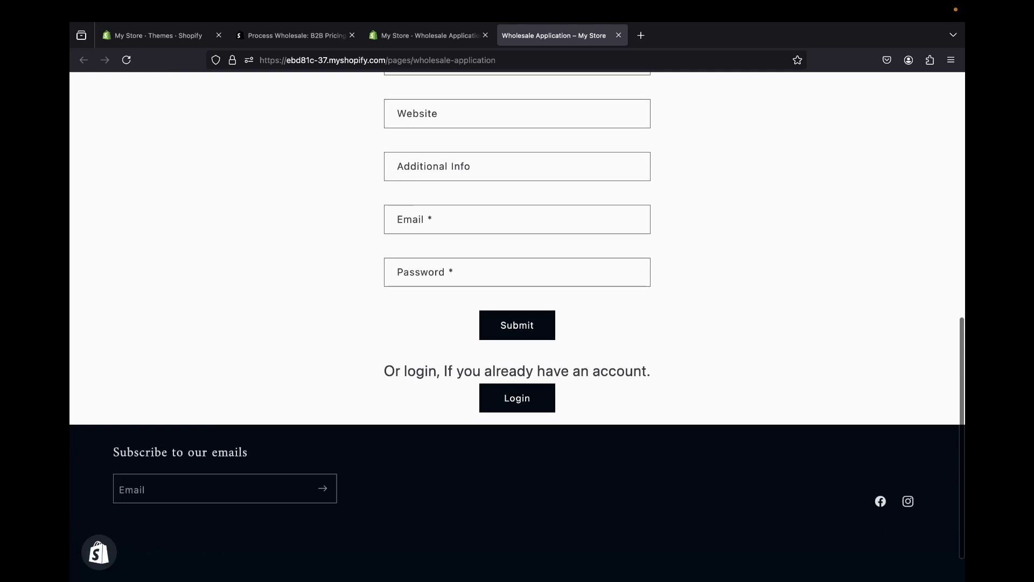
scroll(517, 323, up, 10)
scroll(517, 323, down, 10)
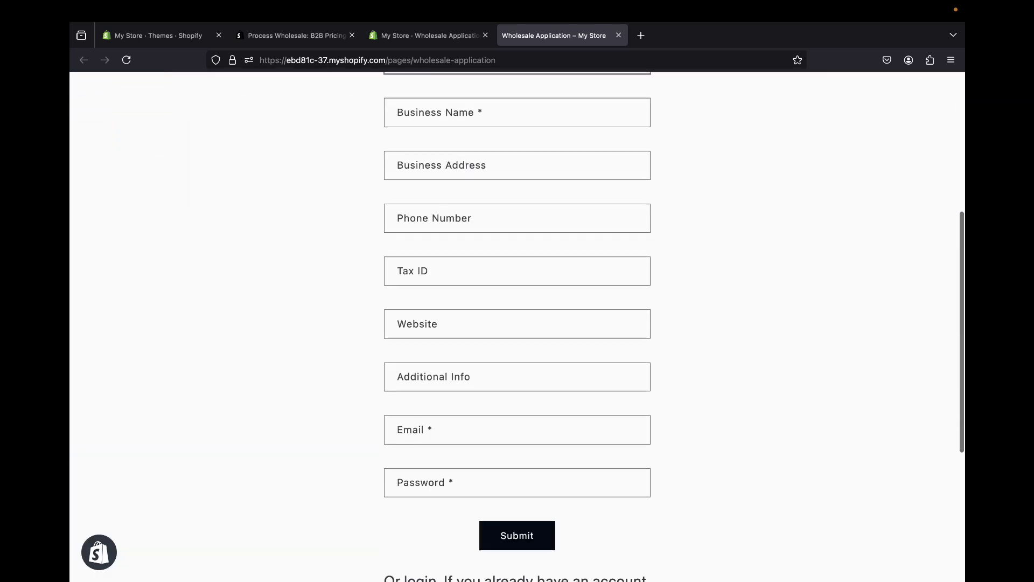
scroll(517, 323, up, 10)
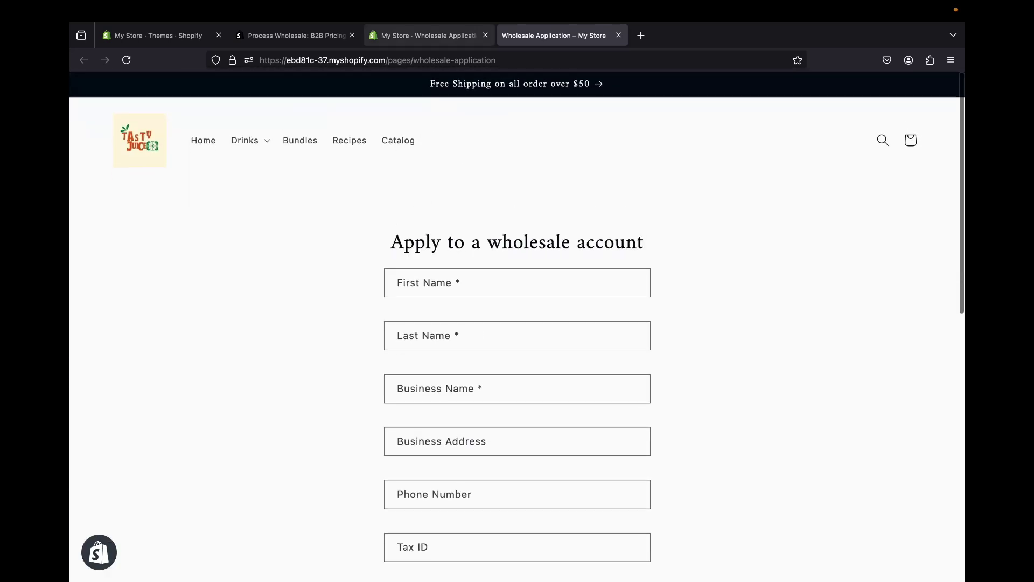
key(ctrl+shift+Tab)
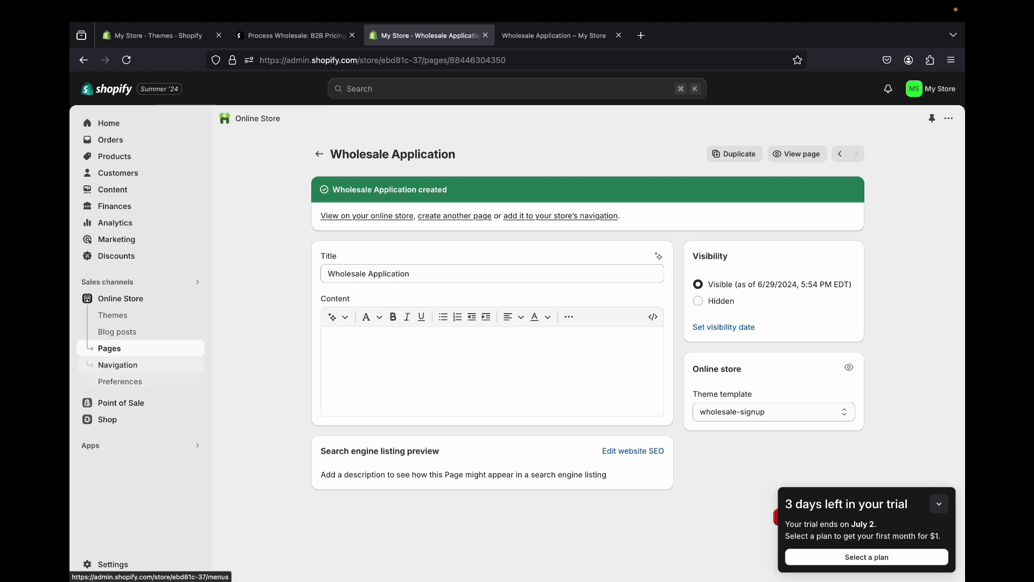
- Add a Wholesale Application page link to the Main menu, save it, and return to the storefront
click(117, 364)
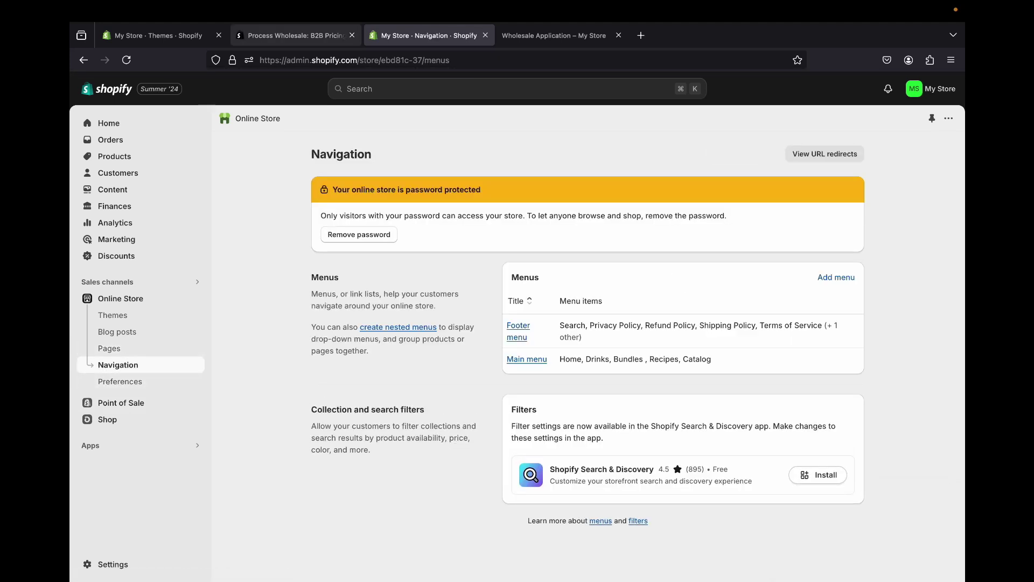
click(554, 35)
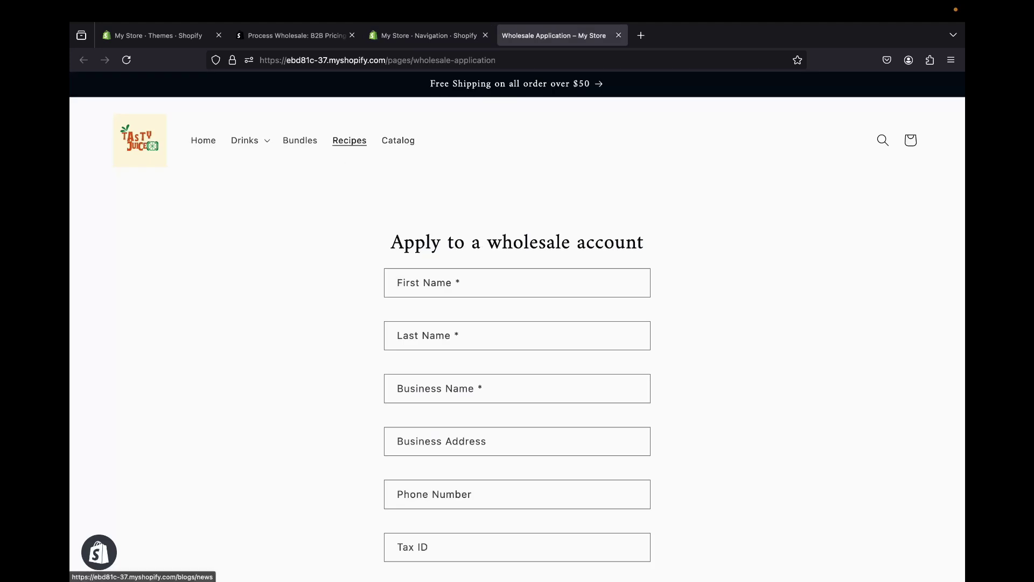
key(ctrl+shift+Tab)
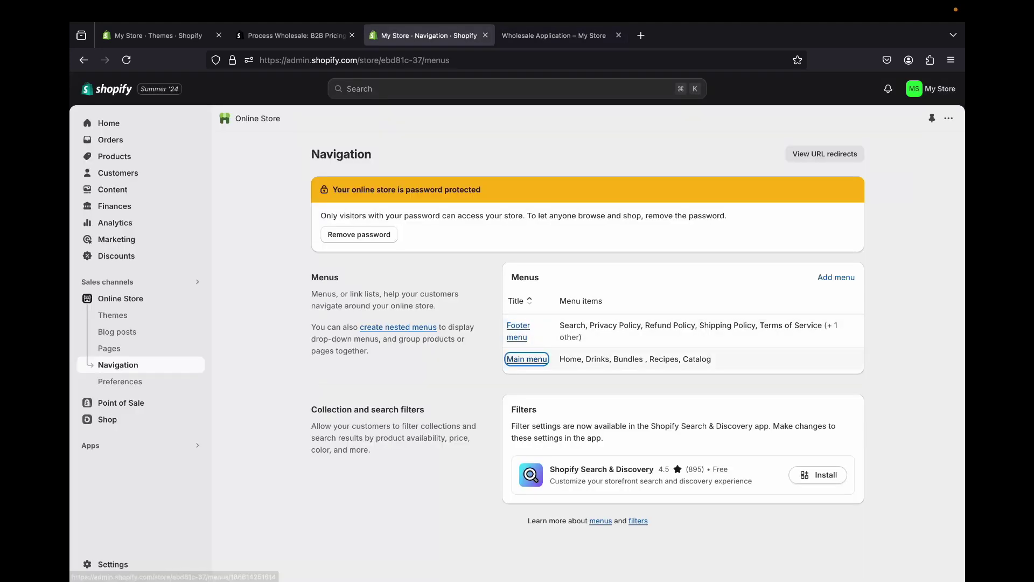
click(527, 359)
click(369, 476)
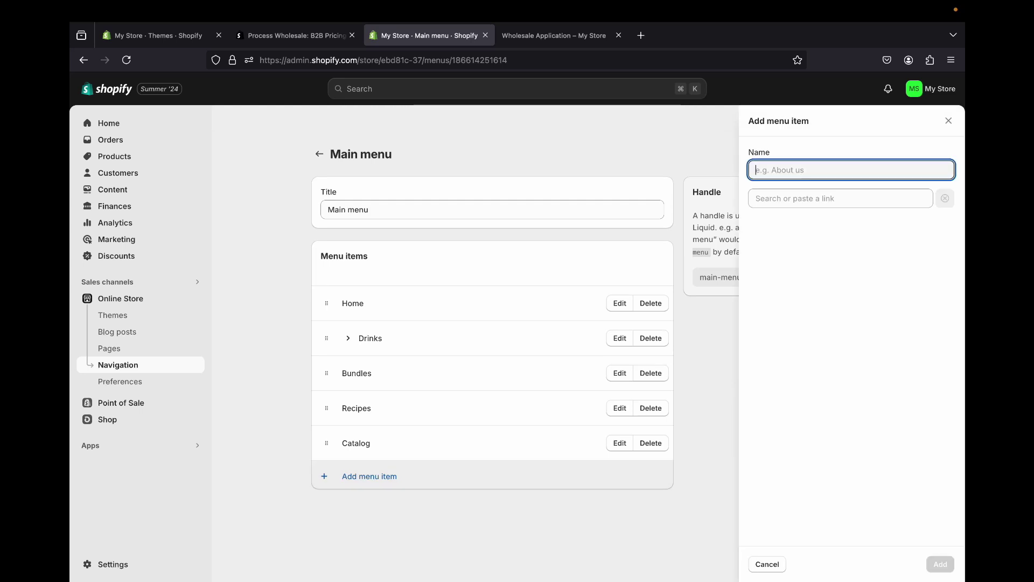
click(840, 198)
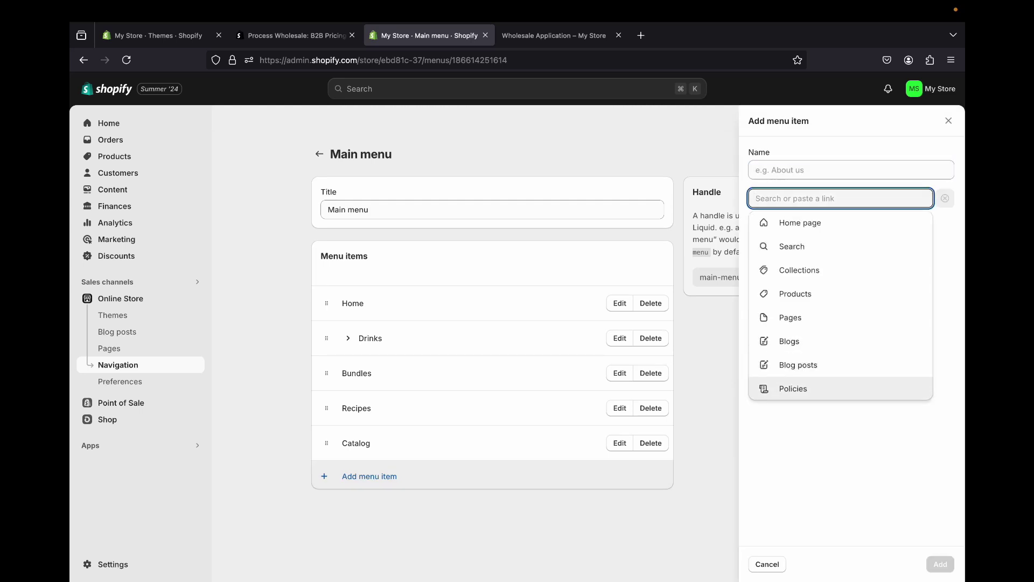
click(790, 317)
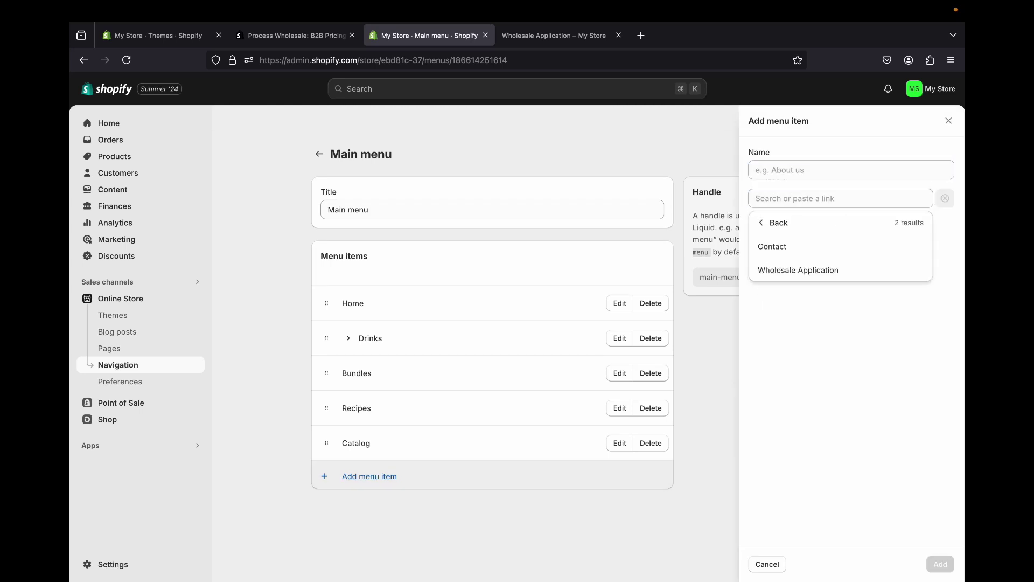
click(798, 270)
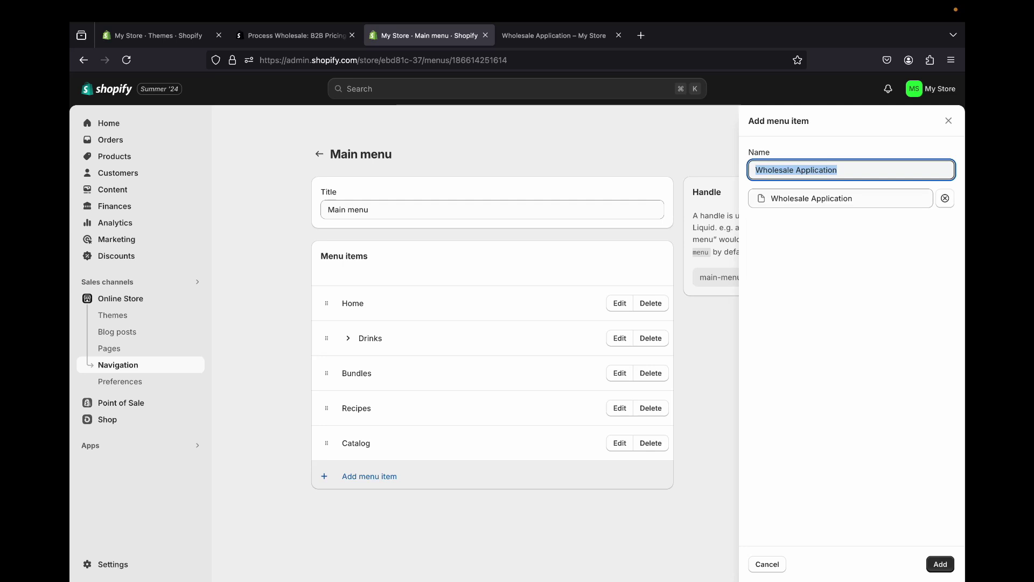
key(Return)
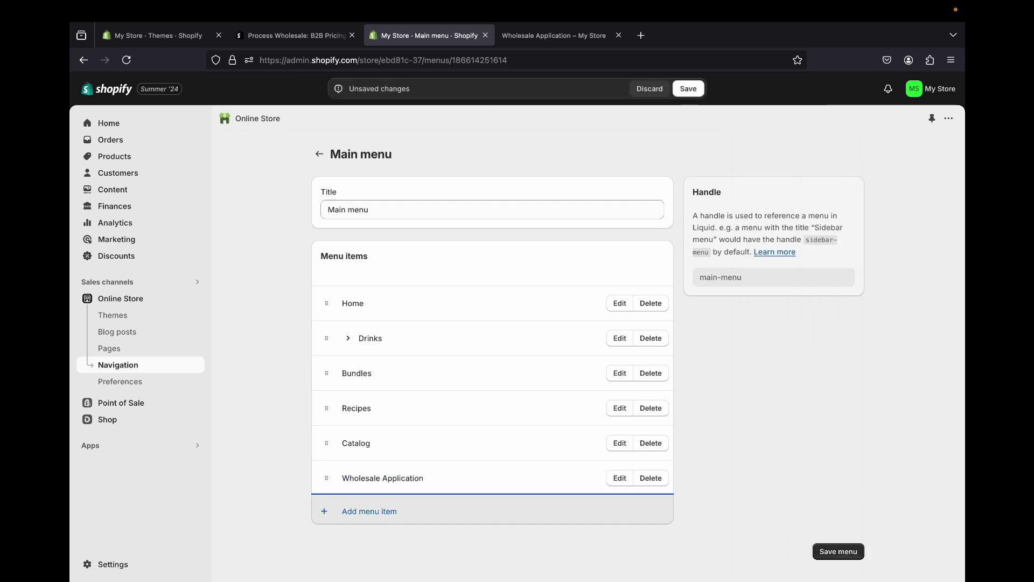
key(super+s)
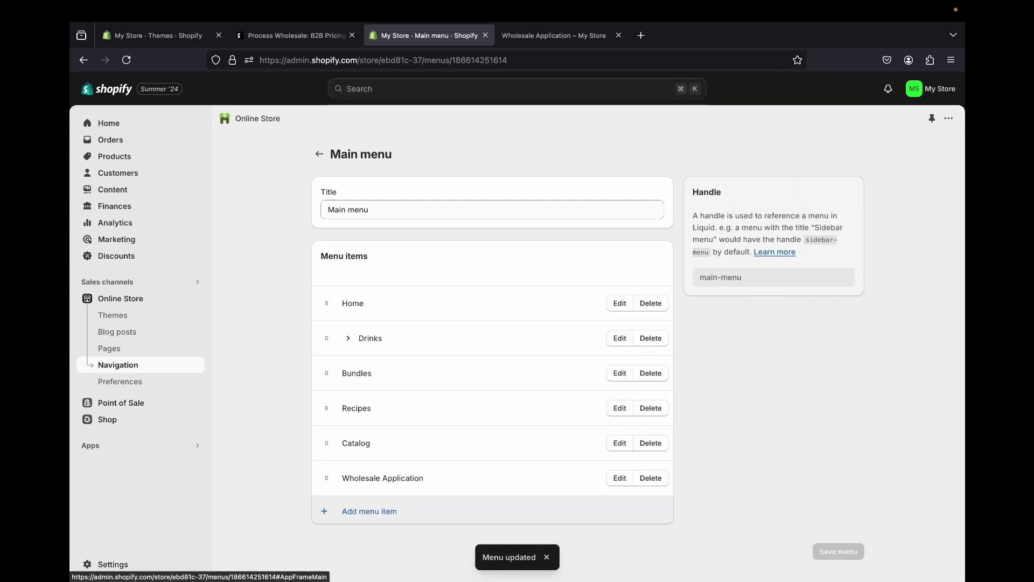
key(ctrl+Tab)
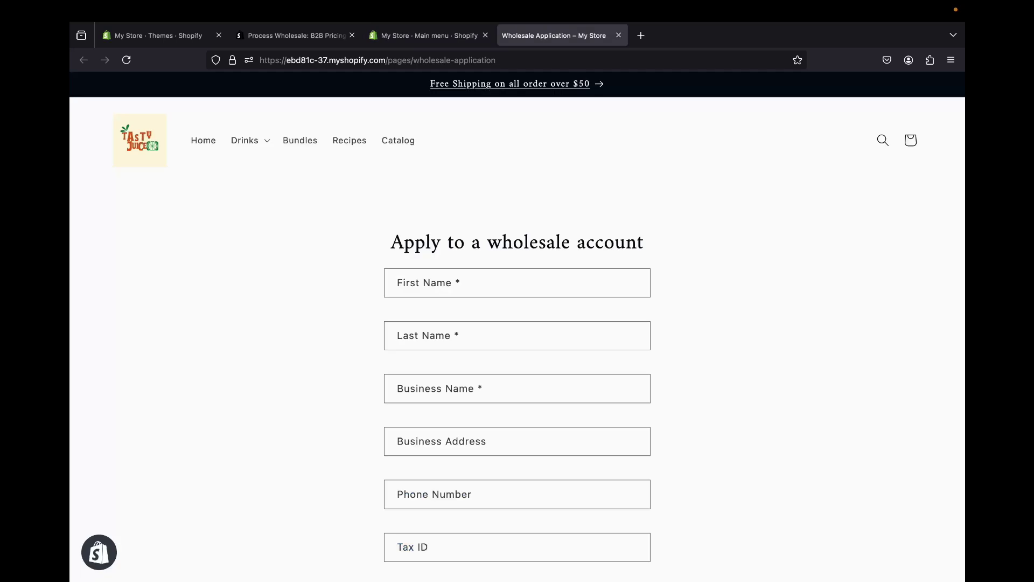
- Reload the storefront and follow Home, then Wholesale Application, to test the new navigation link
key(super+r)
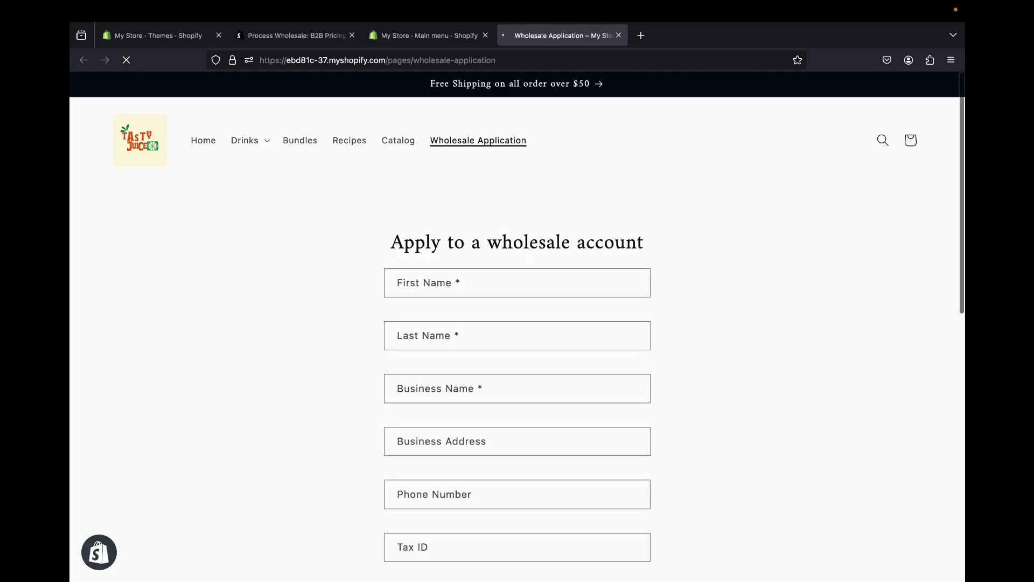
click(203, 140)
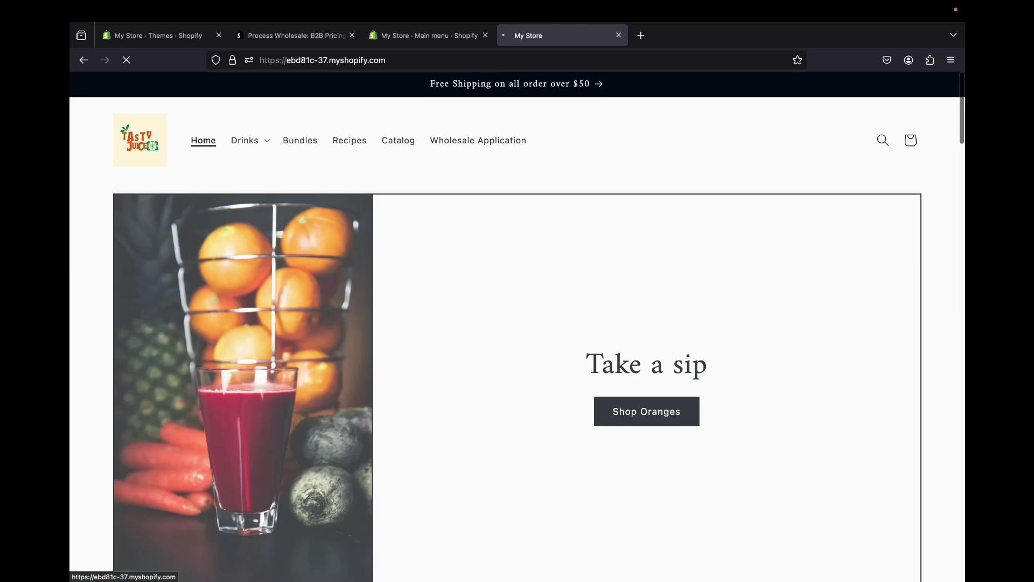
click(478, 140)
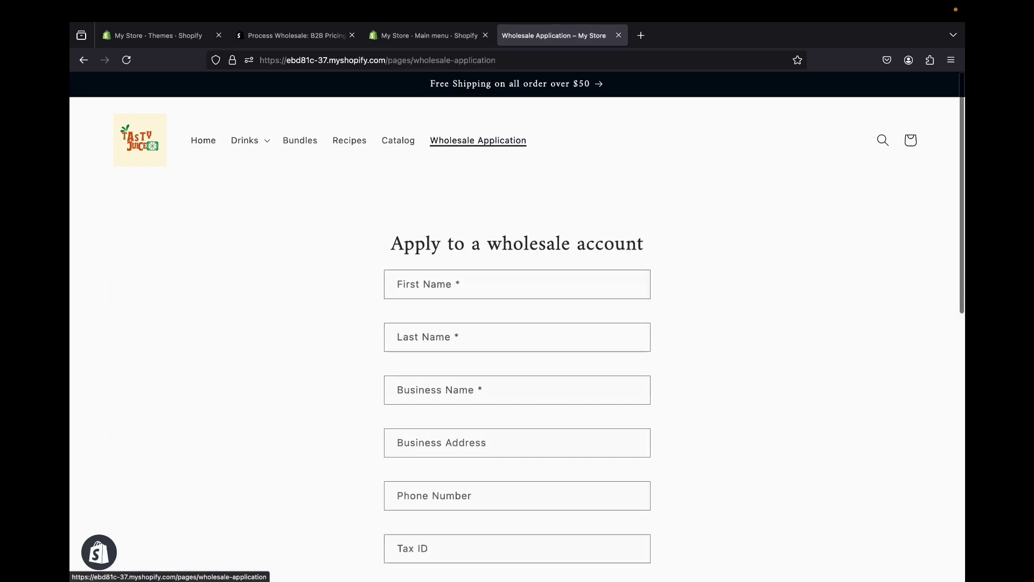
scroll(517, 323, down, 10)
scroll(517, 323, up, 4)
scroll(487, 213, up, 6)
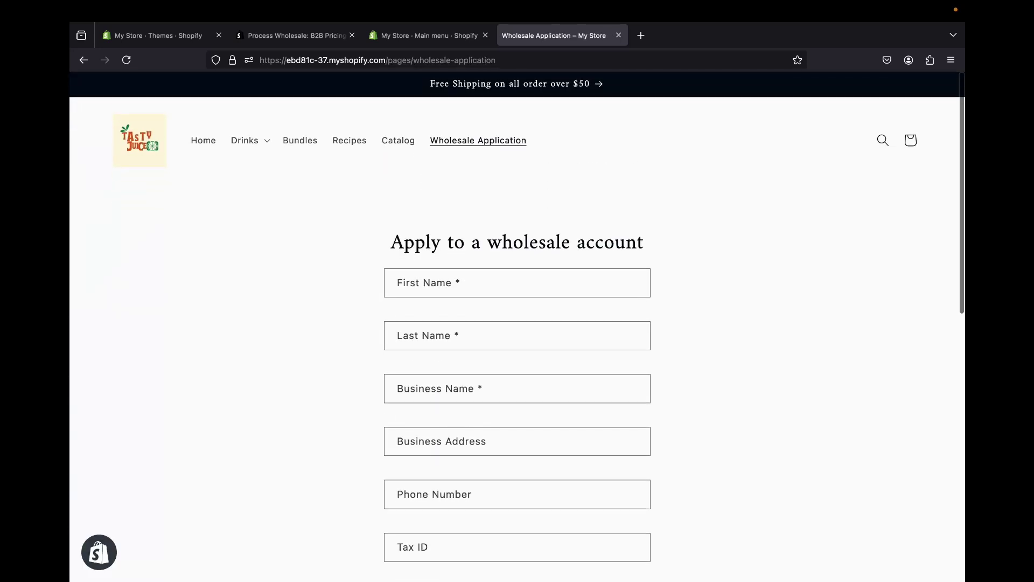
scroll(488, 213, down, 1)
- Check the application form's fields, then go to the admin's Online Store themes page
click(487, 212)
key(Tab)
key(Tab)
key(Tab)
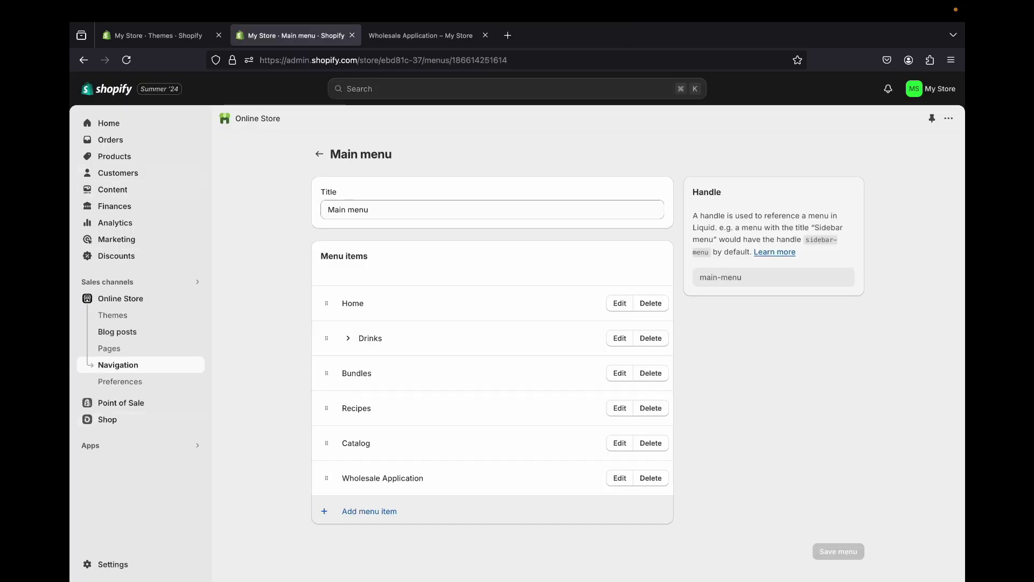
click(112, 315)
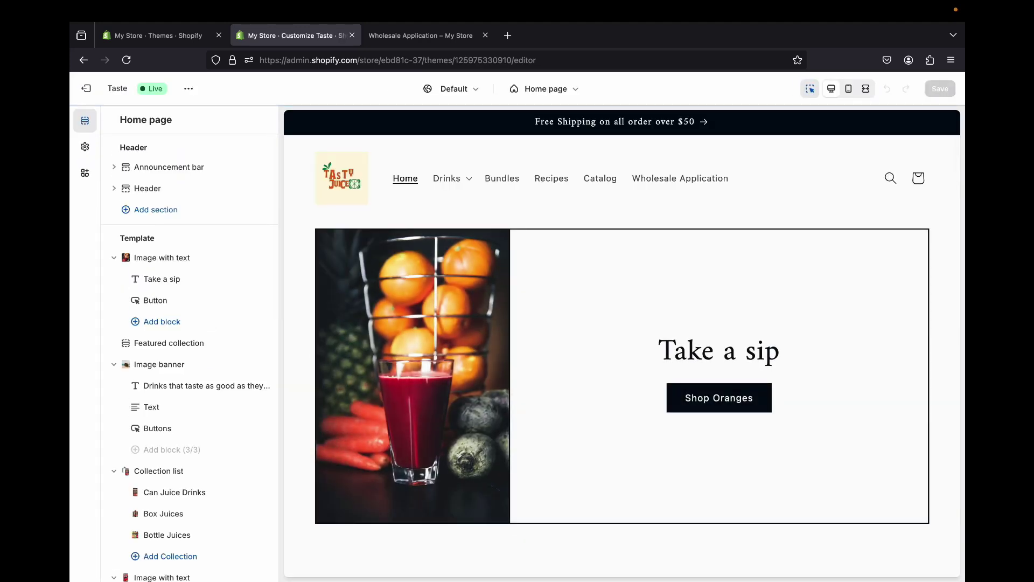
- Open the Default product template in the theme editor
click(543, 88)
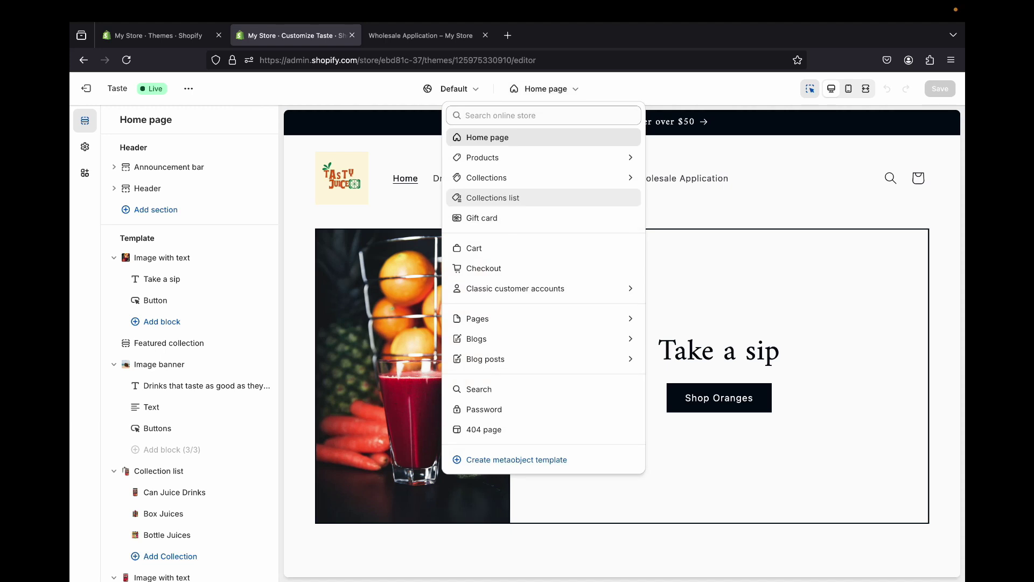
click(482, 158)
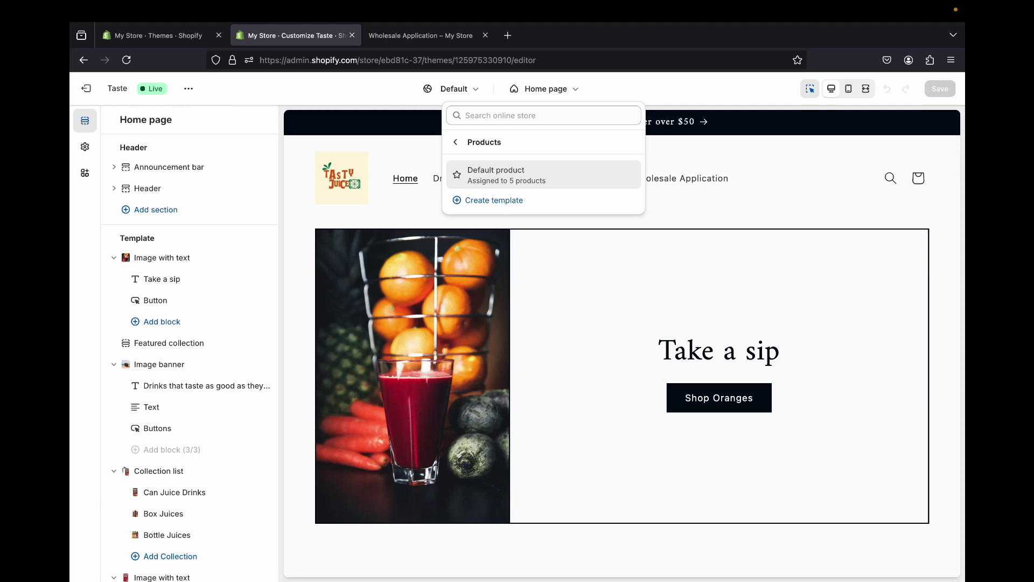
click(496, 174)
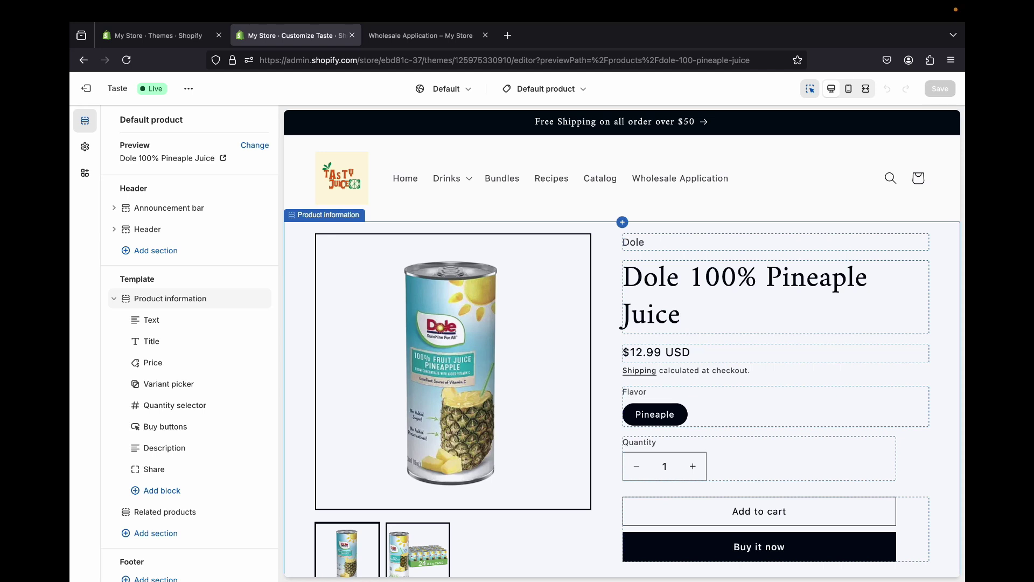
scroll(622, 344, down, 3)
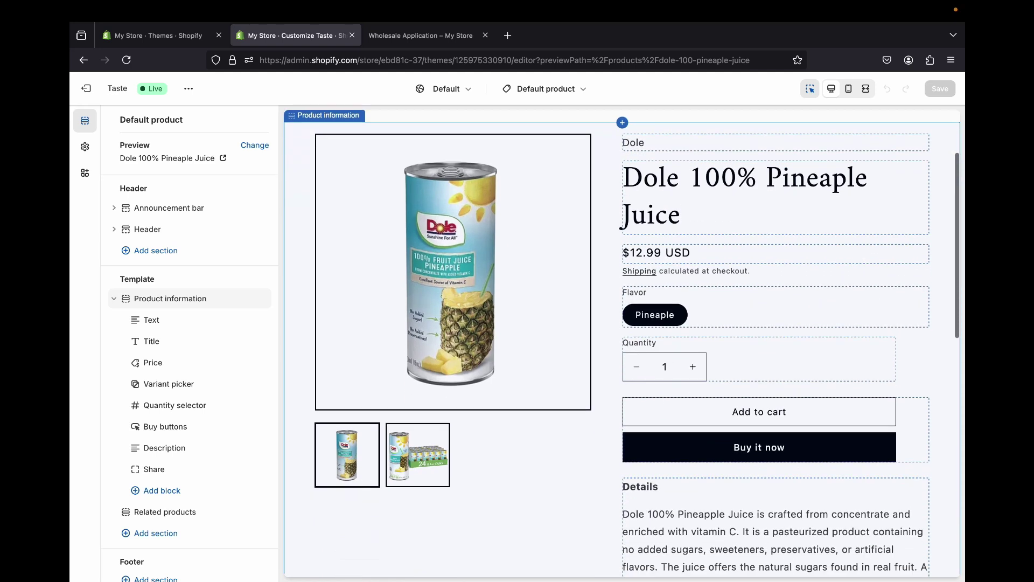
scroll(622, 344, up, 3)
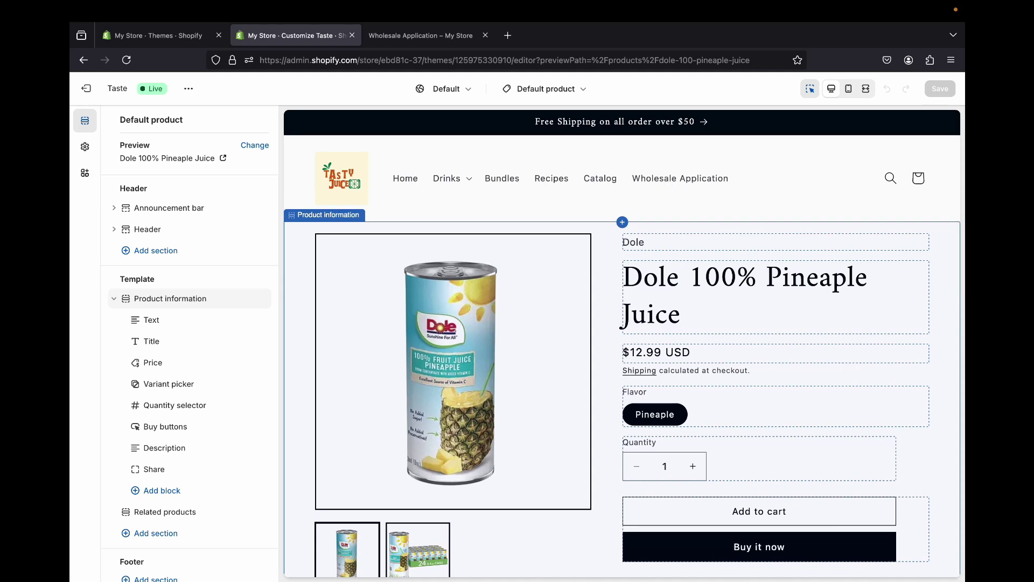
scroll(191, 430, down, 2)
scroll(192, 377, up, 2)
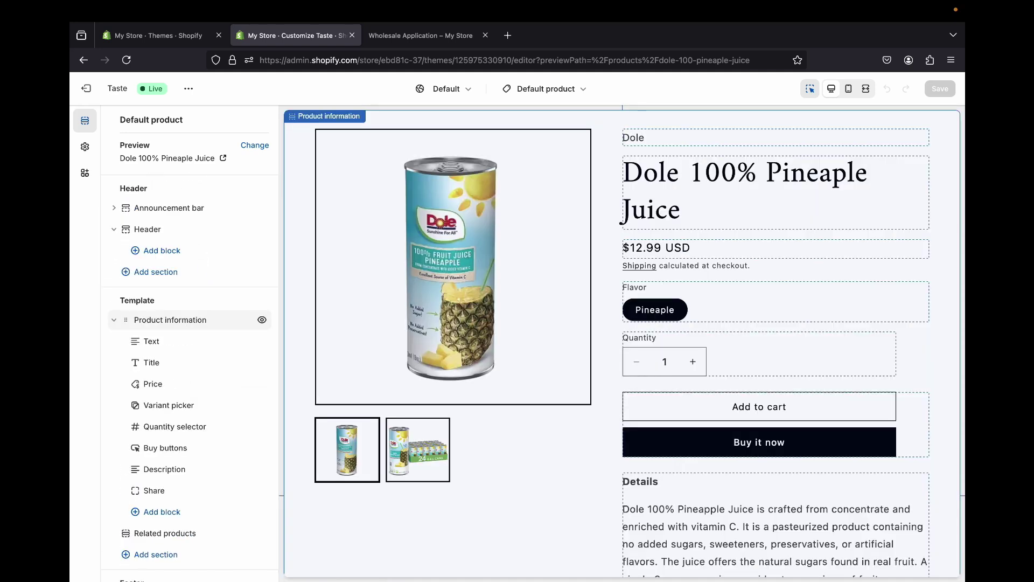
- Add the Product Wholesale block between Price and Variant picker and save
click(162, 511)
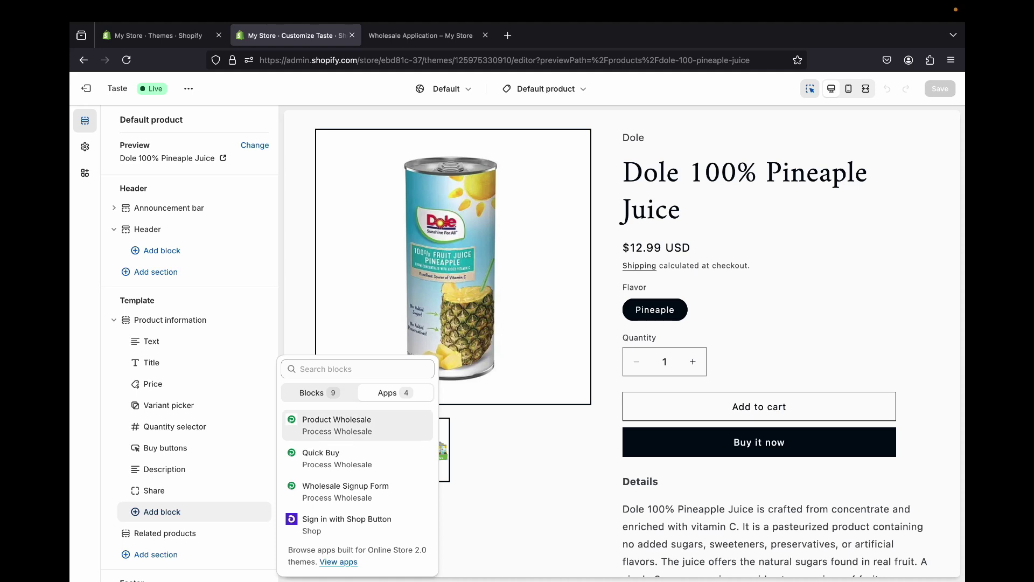
click(336, 424)
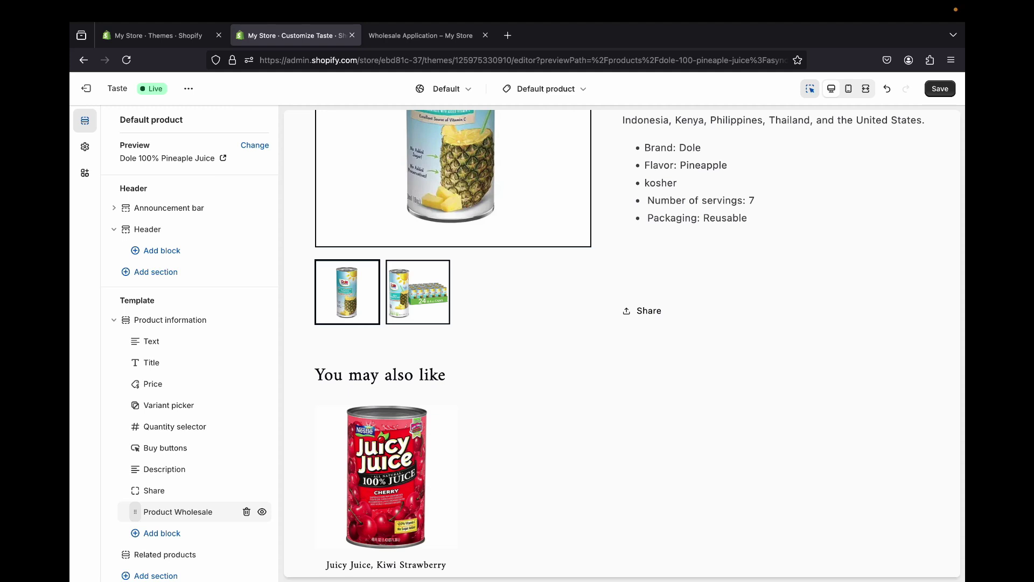
drag(135, 511, 154, 406)
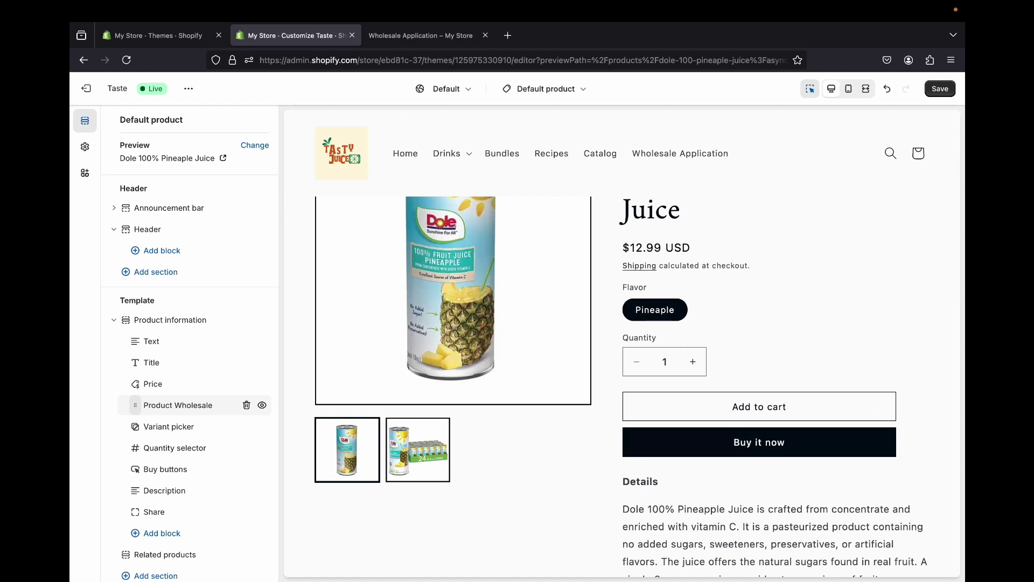
key(super+s)
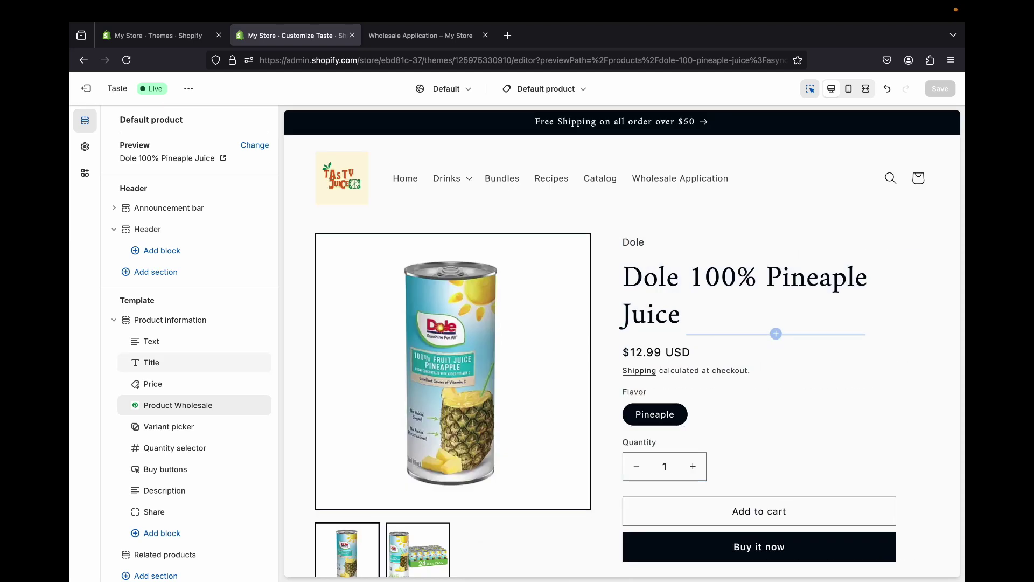
- In the Cart template, add a Cart Wholesale app block to Subtotal above Checkout button, and save
click(544, 88)
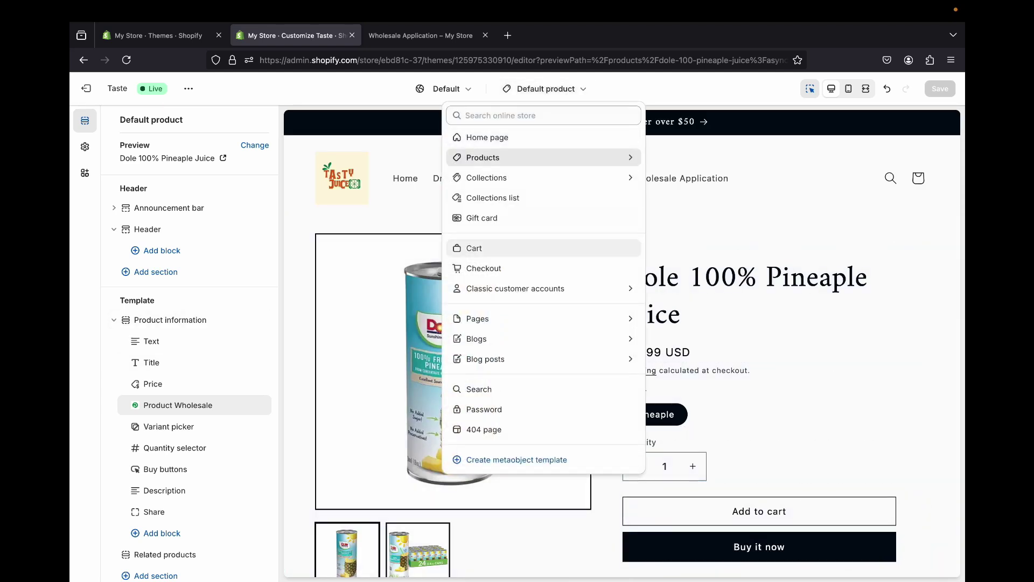
click(485, 248)
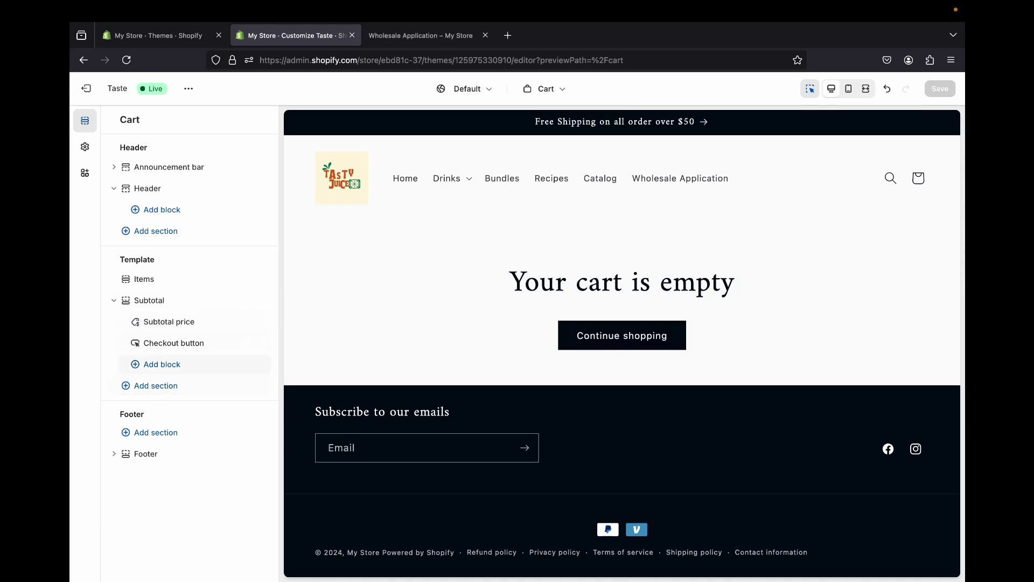
click(161, 364)
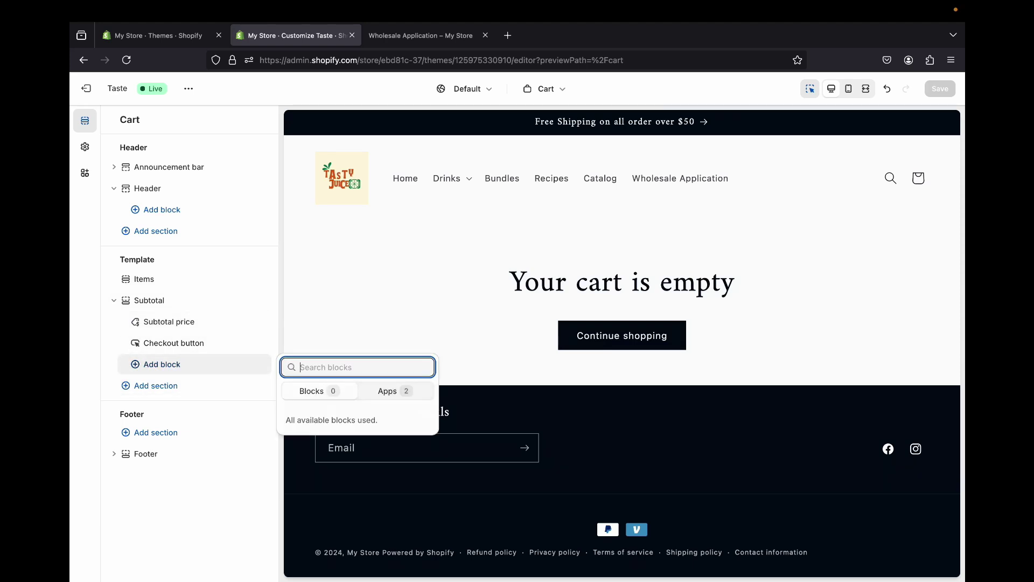
click(387, 391)
click(324, 418)
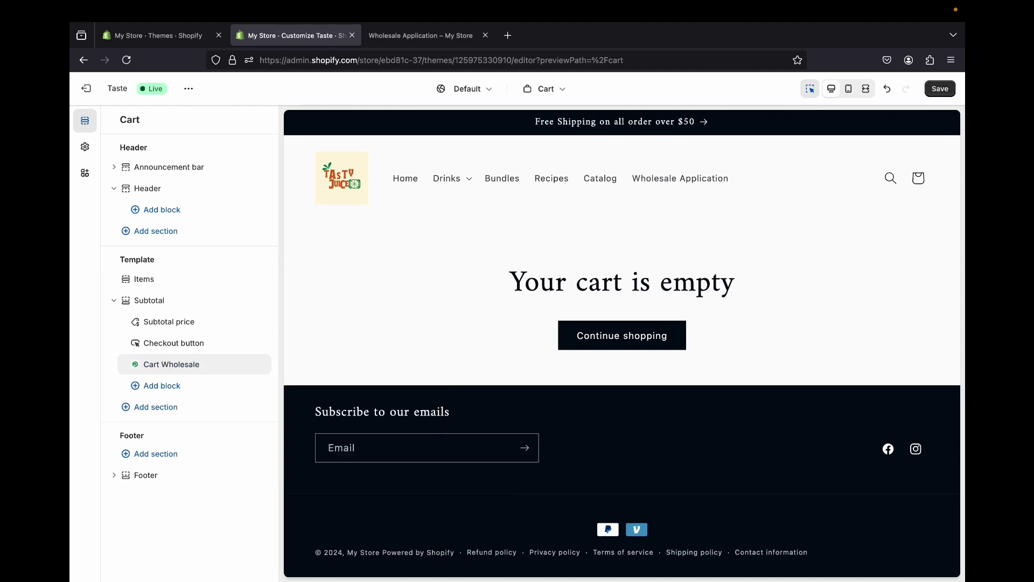
drag(173, 364, 184, 342)
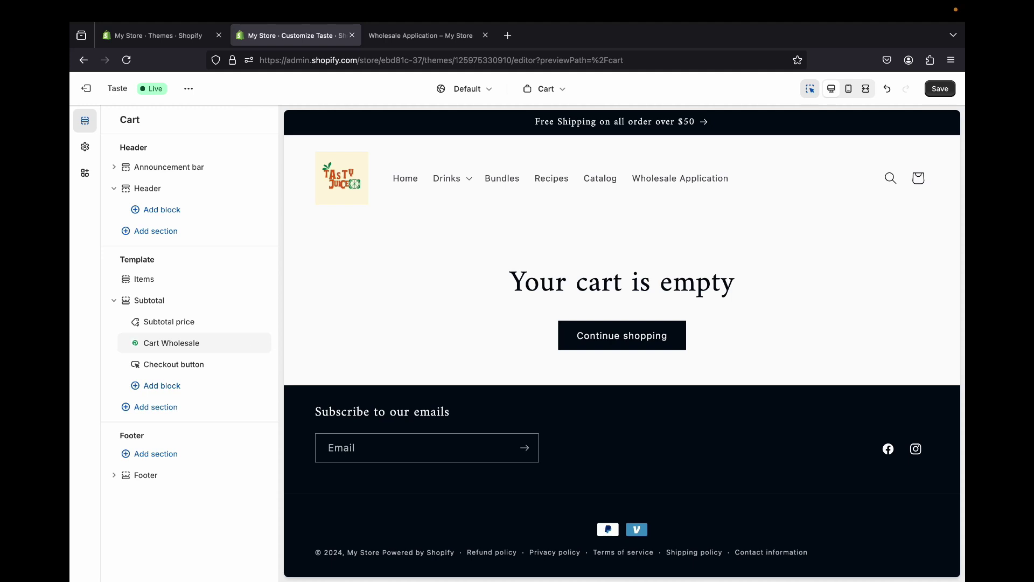
click(940, 89)
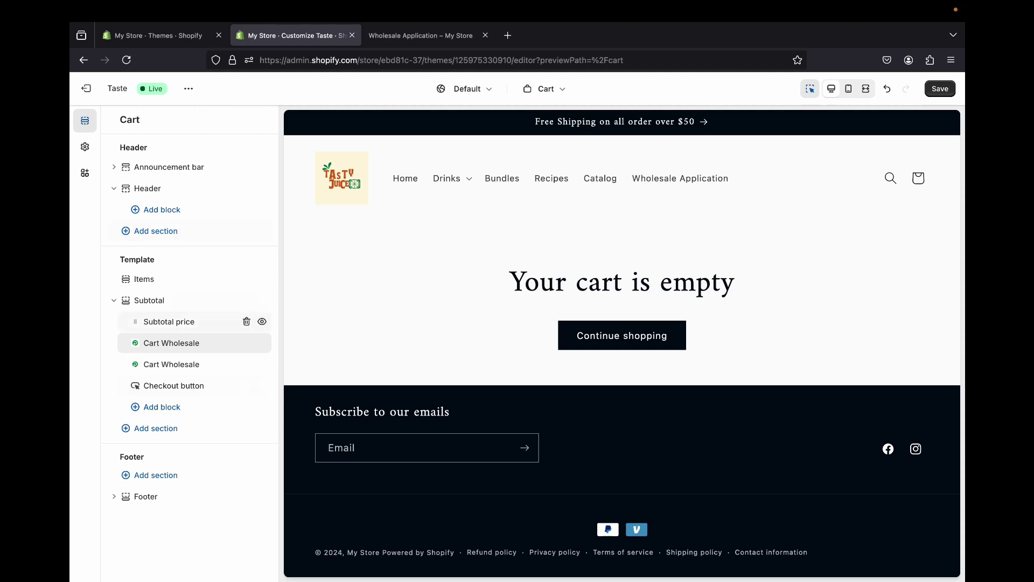
click(546, 88)
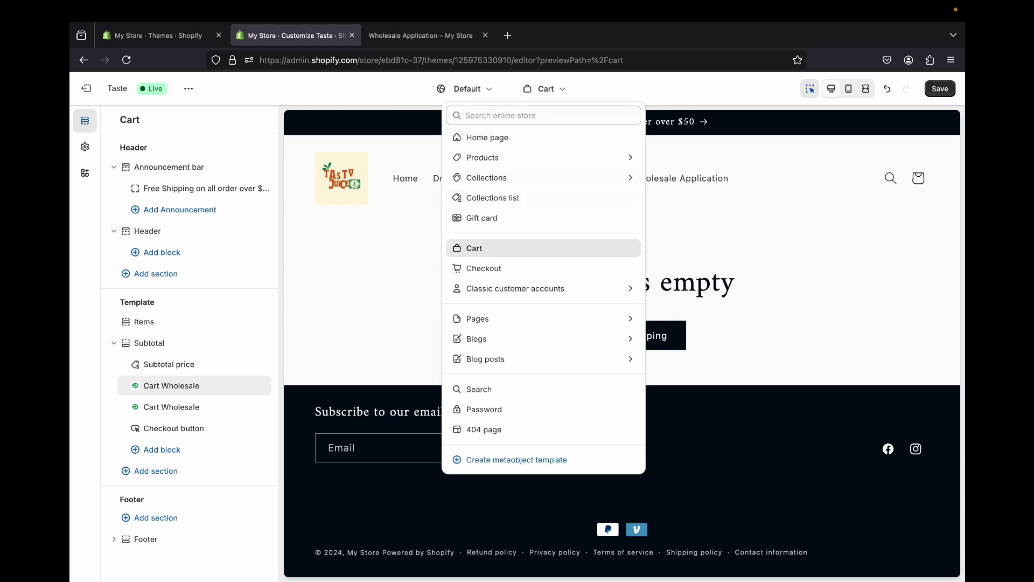
- Create a new page template named 'Wholesale Table' based on Default page
click(477, 318)
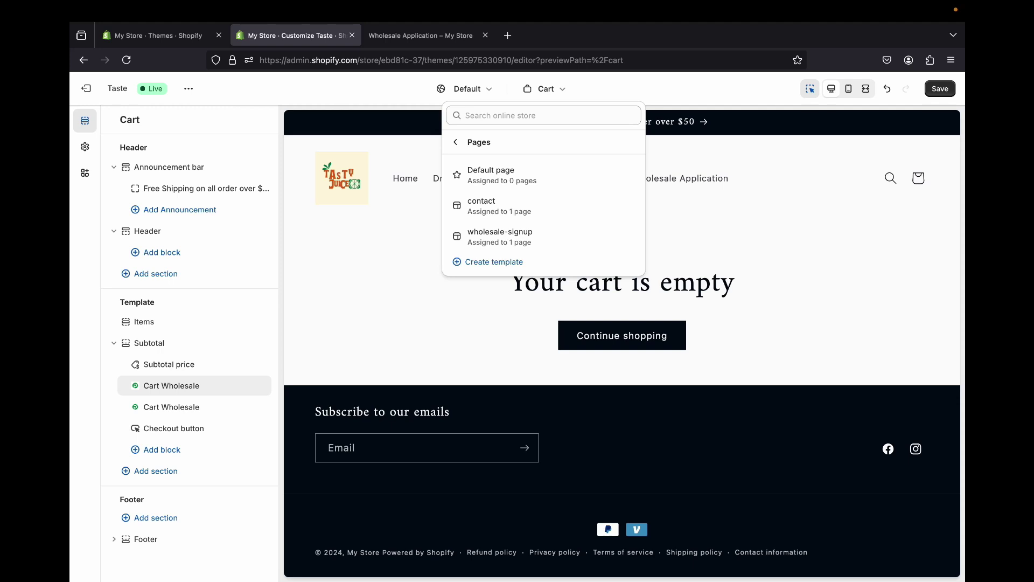
click(493, 262)
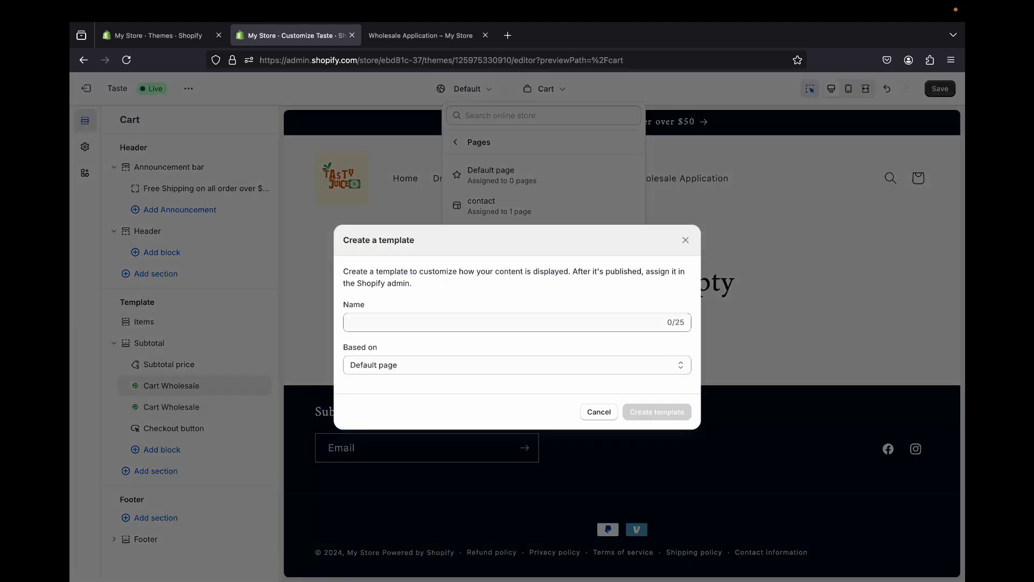
text(W)
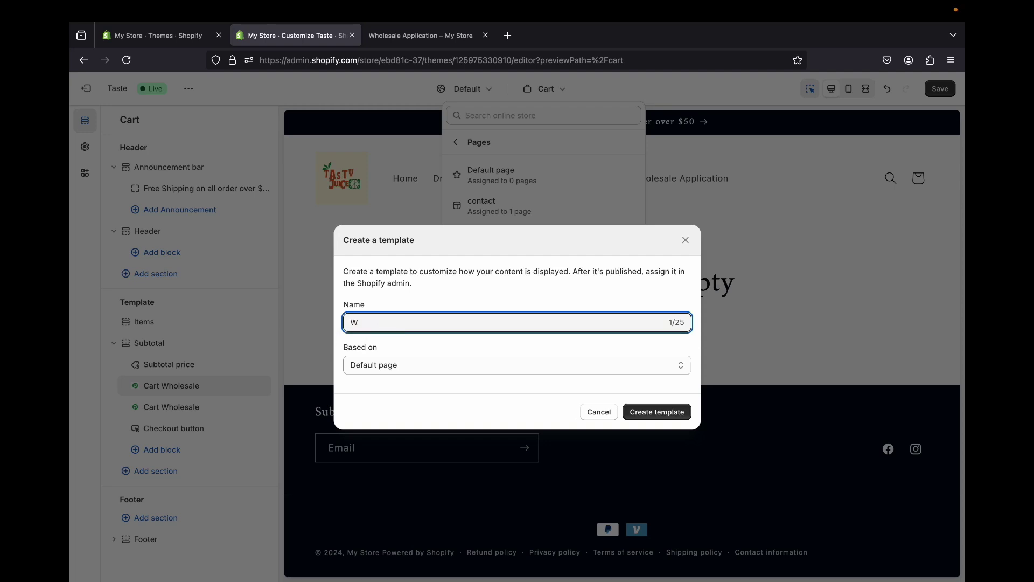
text(holesale Table)
click(656, 412)
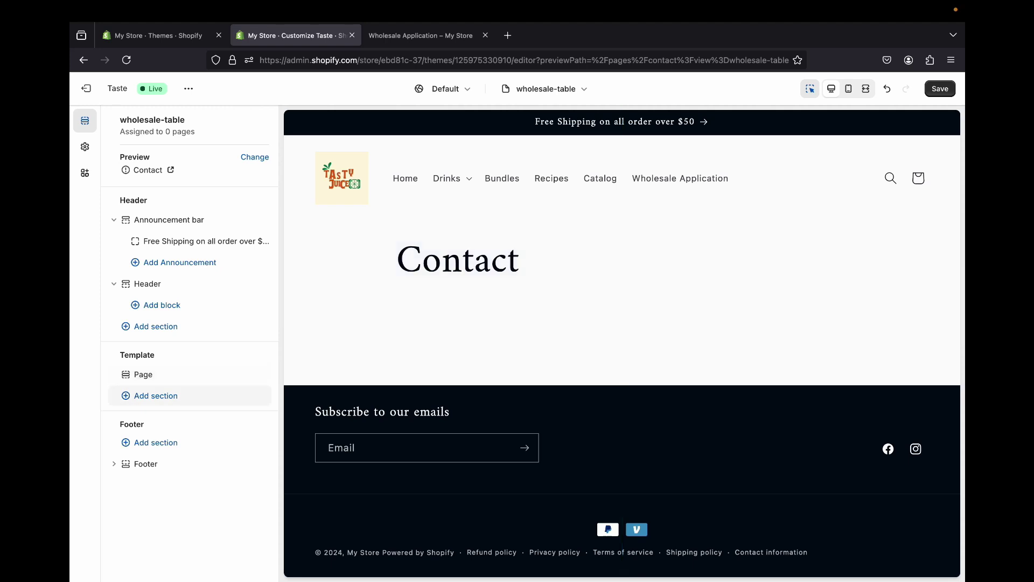
- Add the Quick Buy app section to the wholesale-table template
click(156, 396)
click(384, 278)
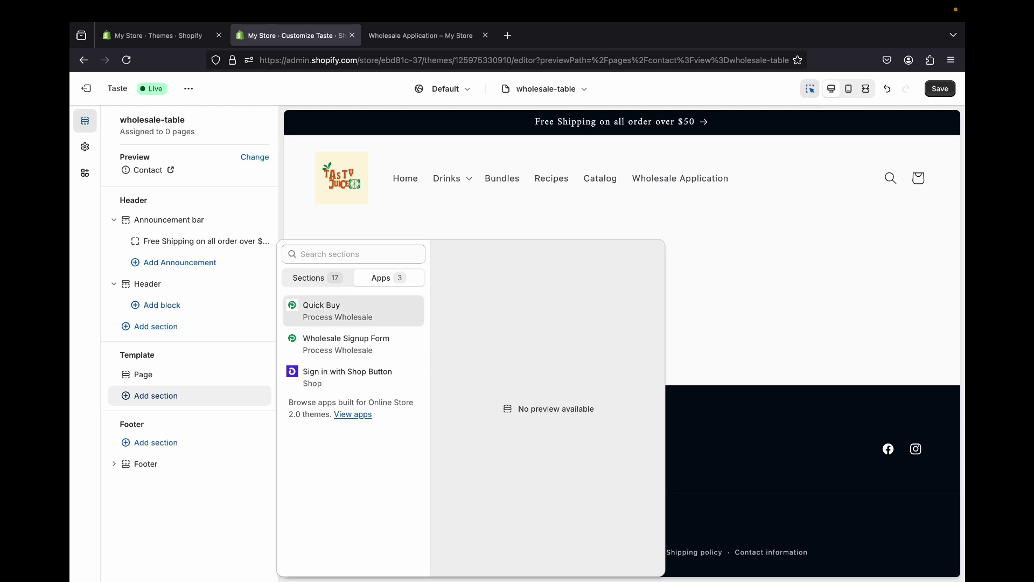
click(334, 311)
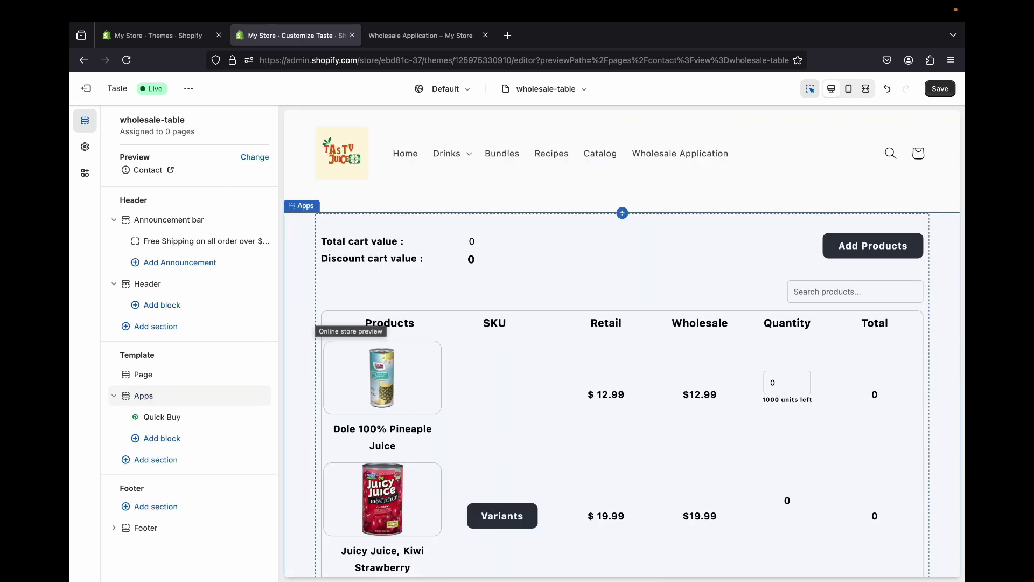
scroll(622, 344, down, 6)
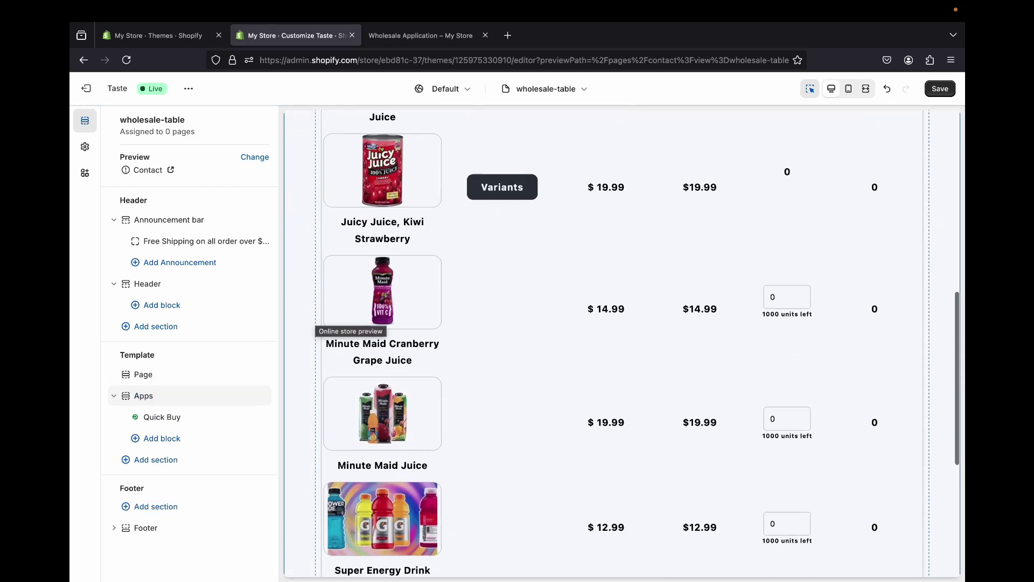
scroll(622, 345, down, 2)
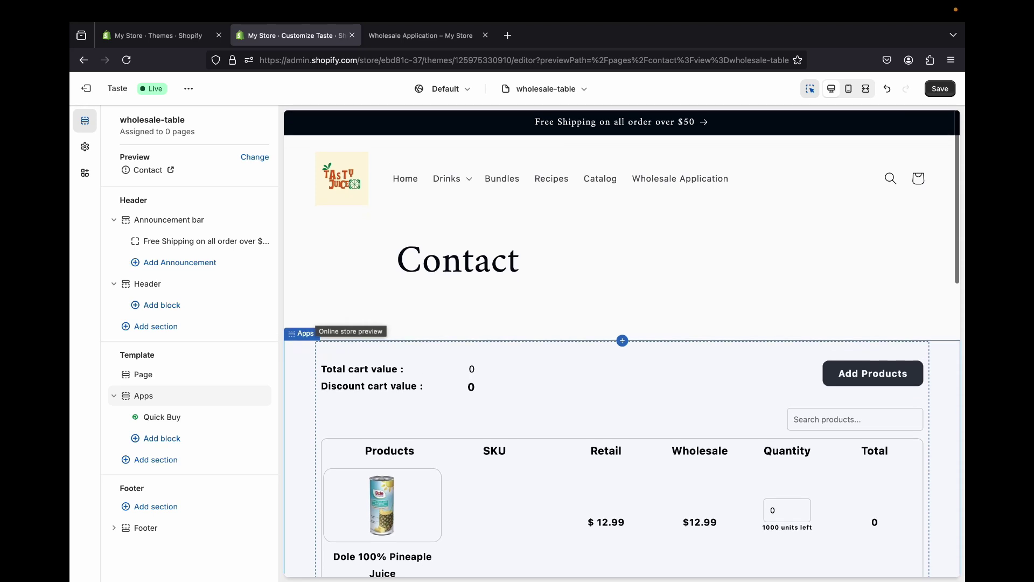
- Hide the template's Contact page heading section
click(143, 374)
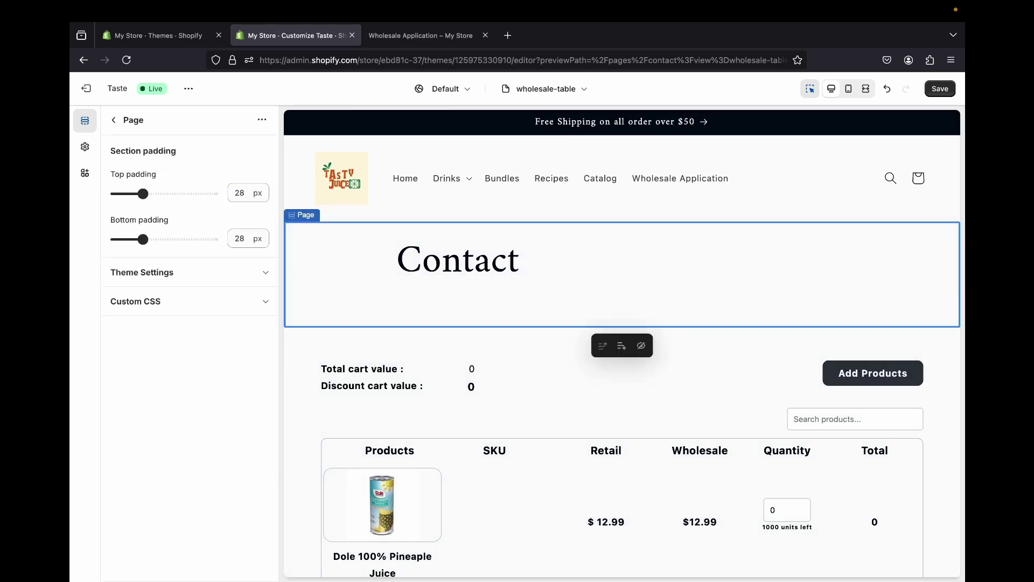
click(262, 120)
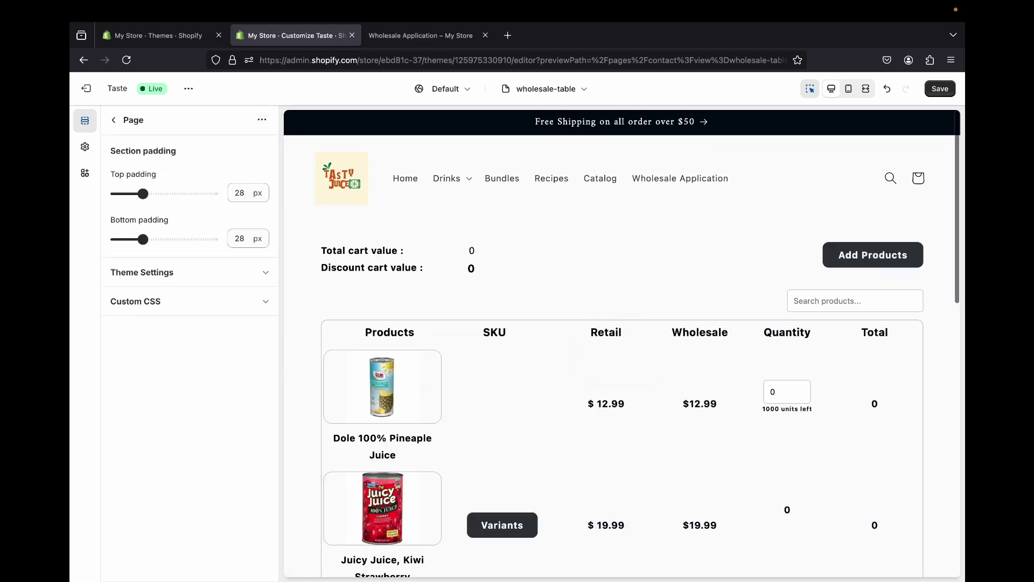
scroll(622, 345, down, 2)
scroll(622, 344, down, 5)
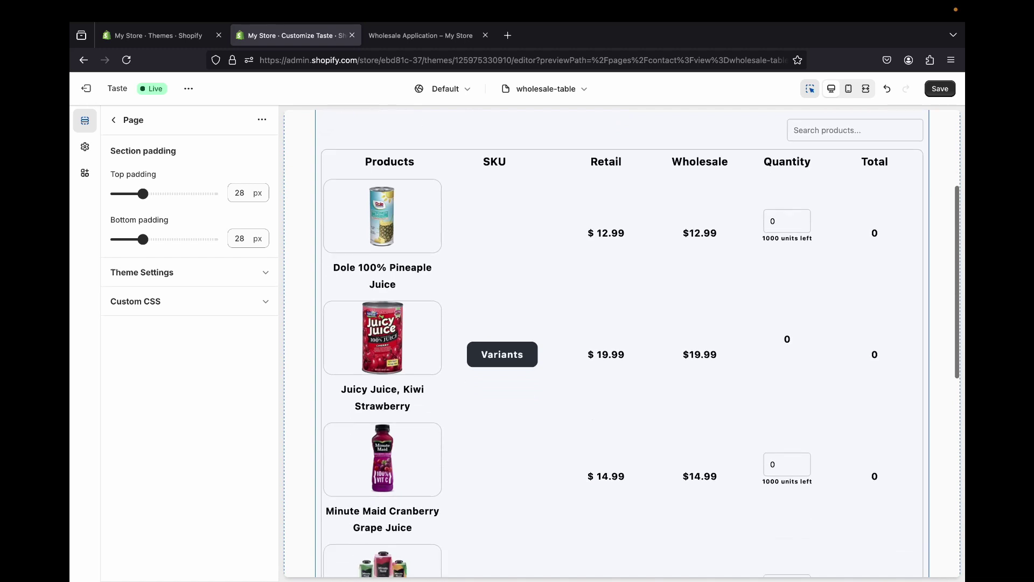
scroll(622, 344, down, 3)
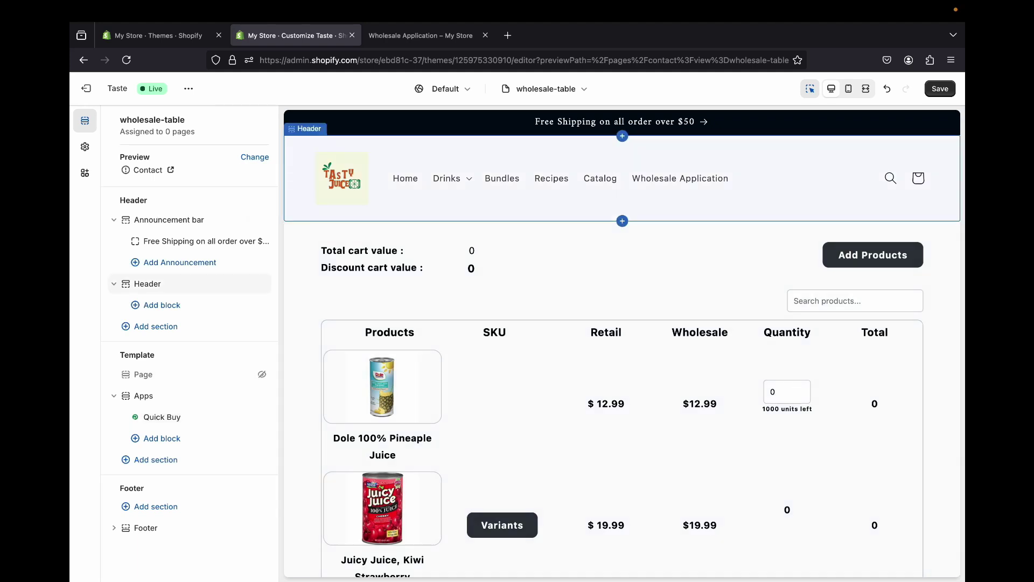
scroll(622, 343, down, 15)
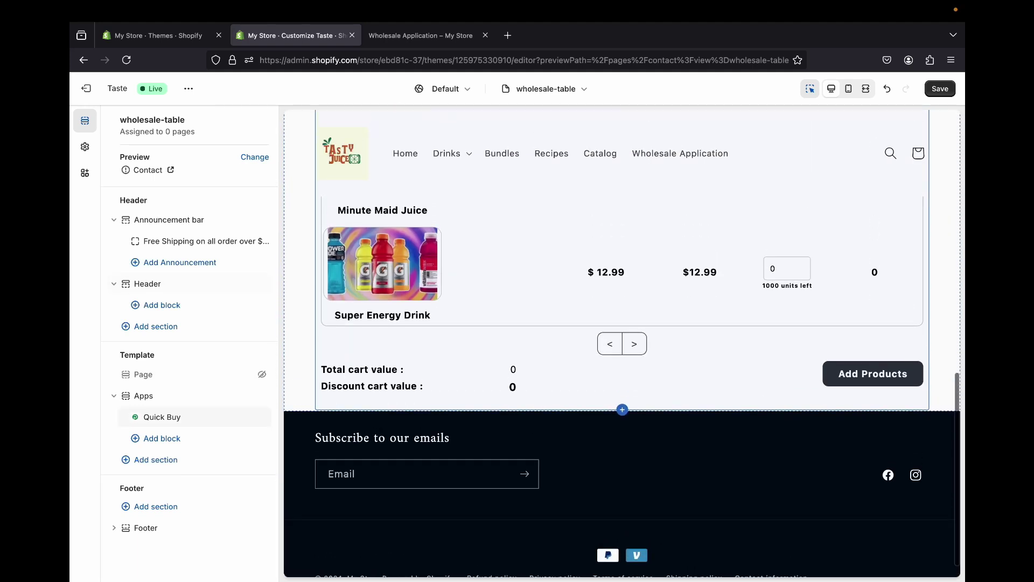
scroll(622, 343, up, 15)
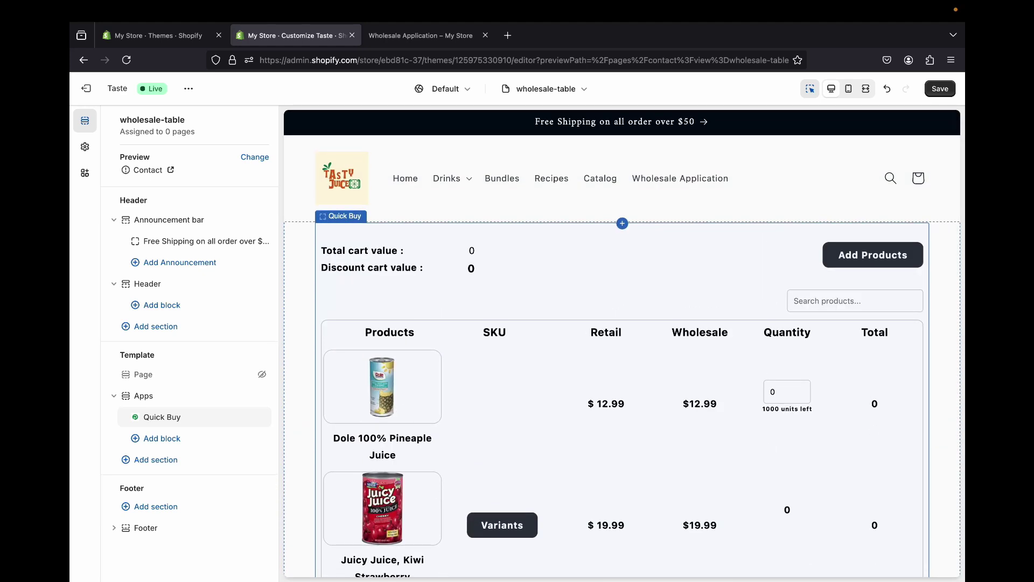
- Set the Quick Buy block to show 6 products per page, leaving the collection unset
click(161, 417)
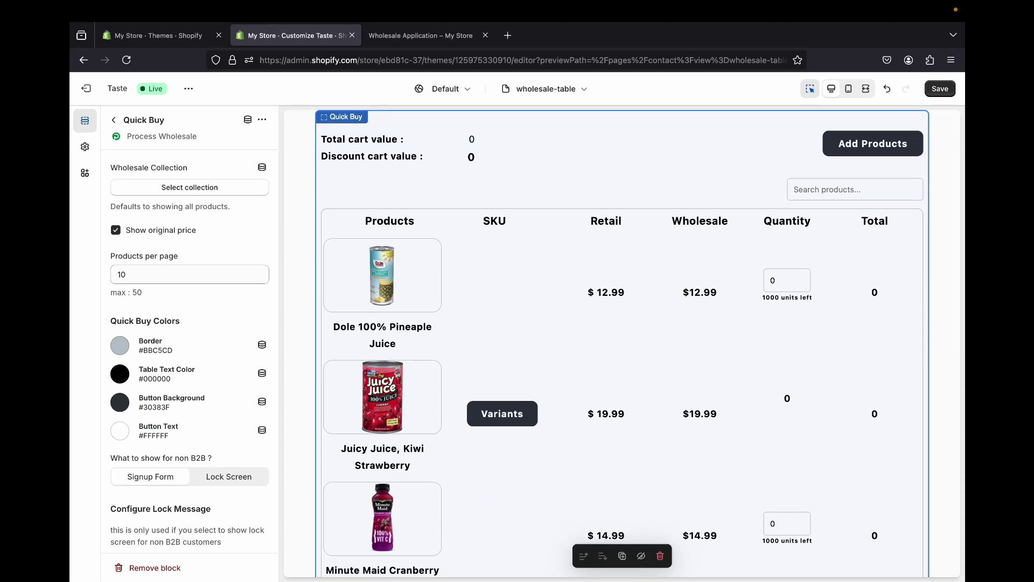
scroll(189, 274, down, 3)
scroll(188, 275, up, 3)
click(190, 187)
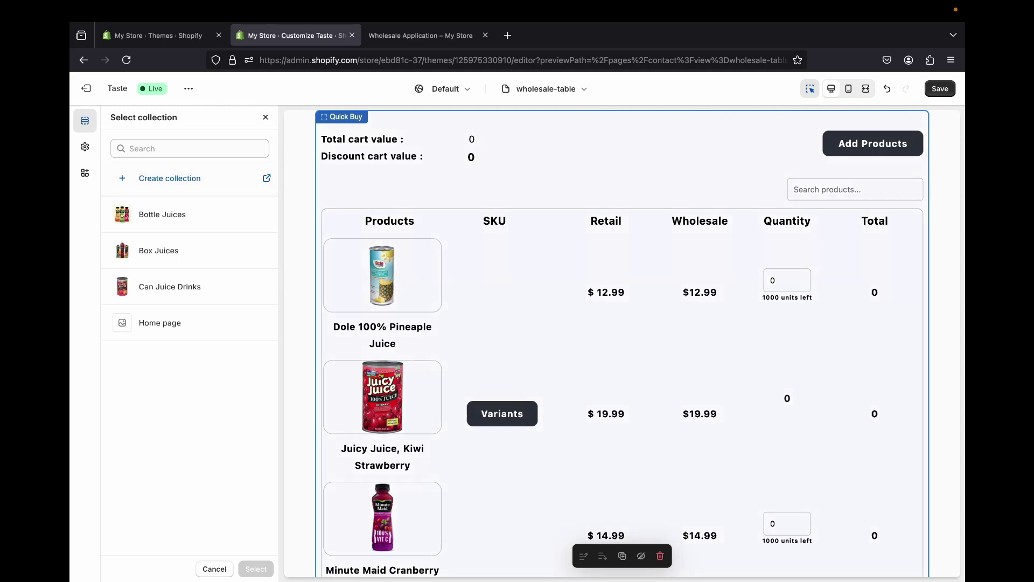
scroll(514, 221, down, 10)
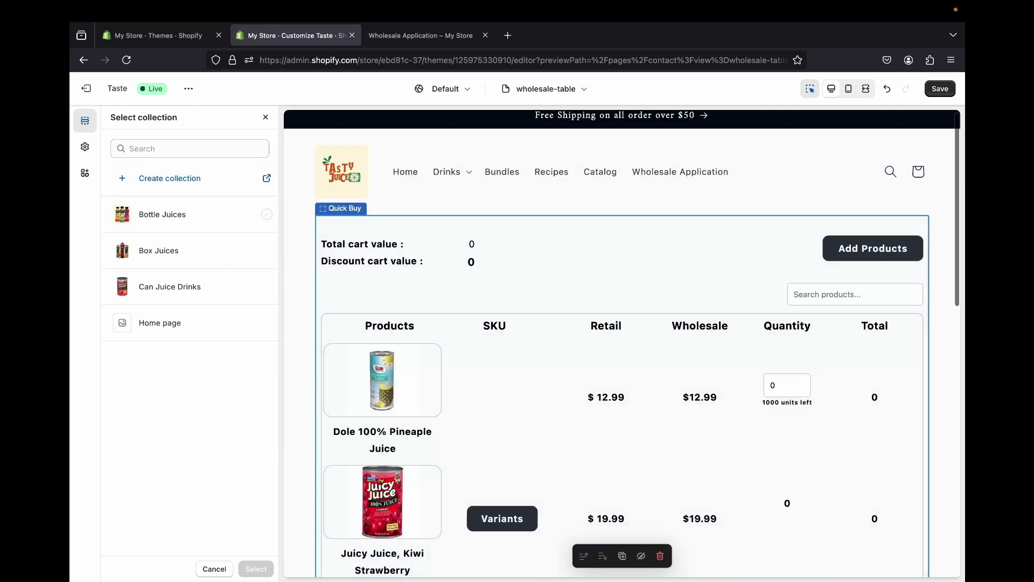
key(Escape)
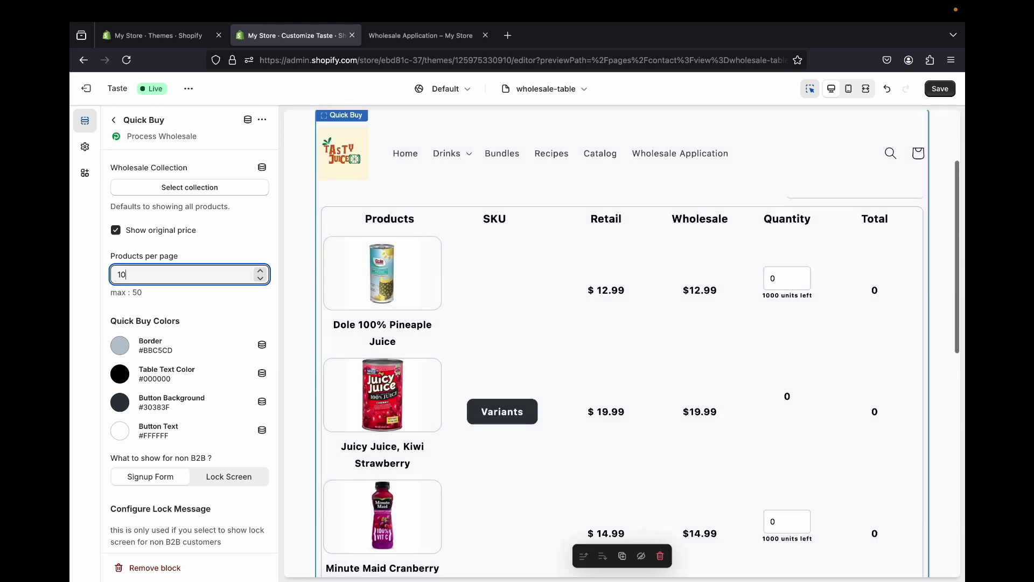
key(BackSpace)
key(BackSpace)
text(6)
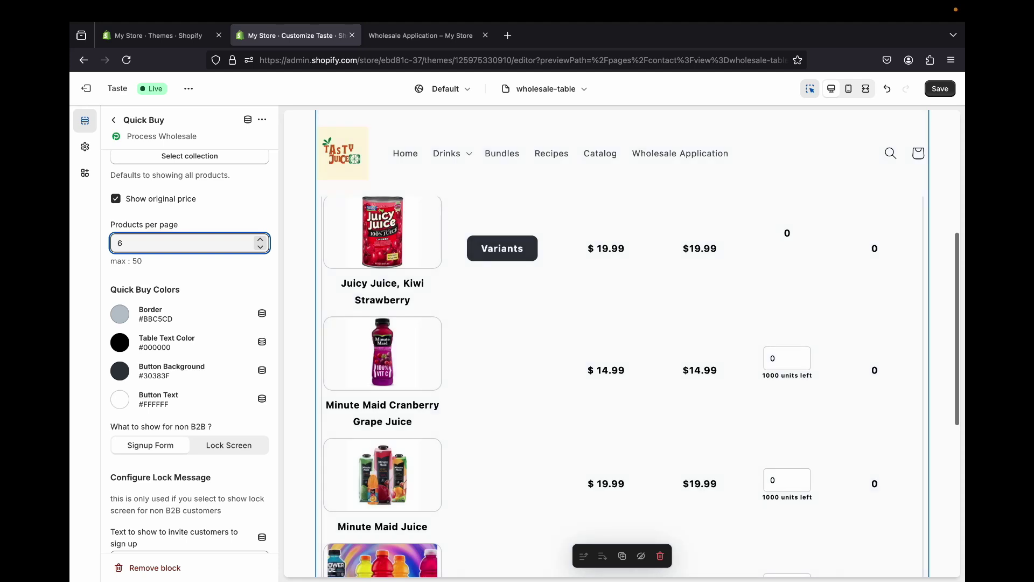
- Set the table border colour to #020912 and the button background to #000000
click(120, 313)
click(180, 300)
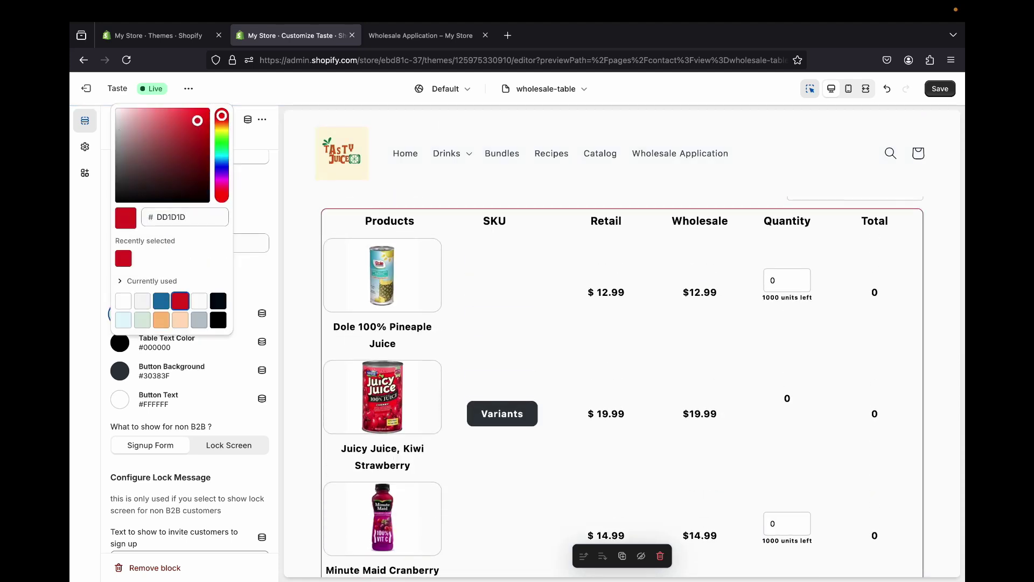
click(218, 301)
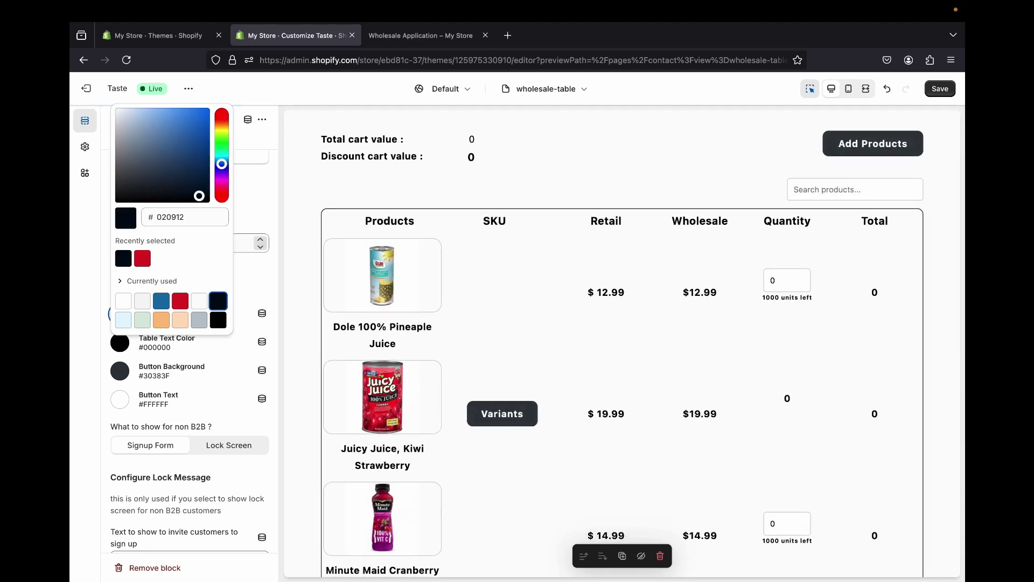
key(Escape)
click(120, 370)
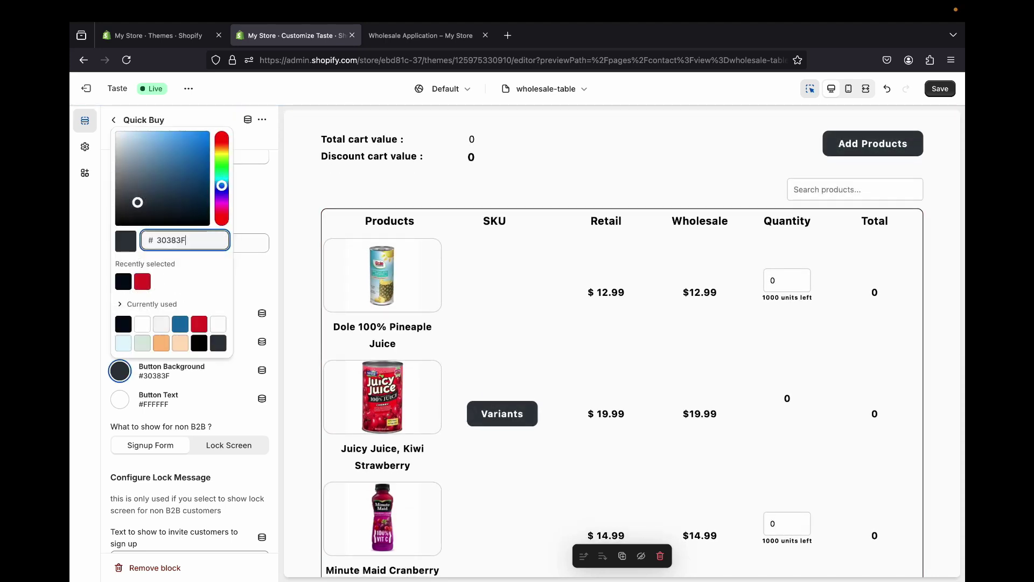
click(218, 343)
click(199, 324)
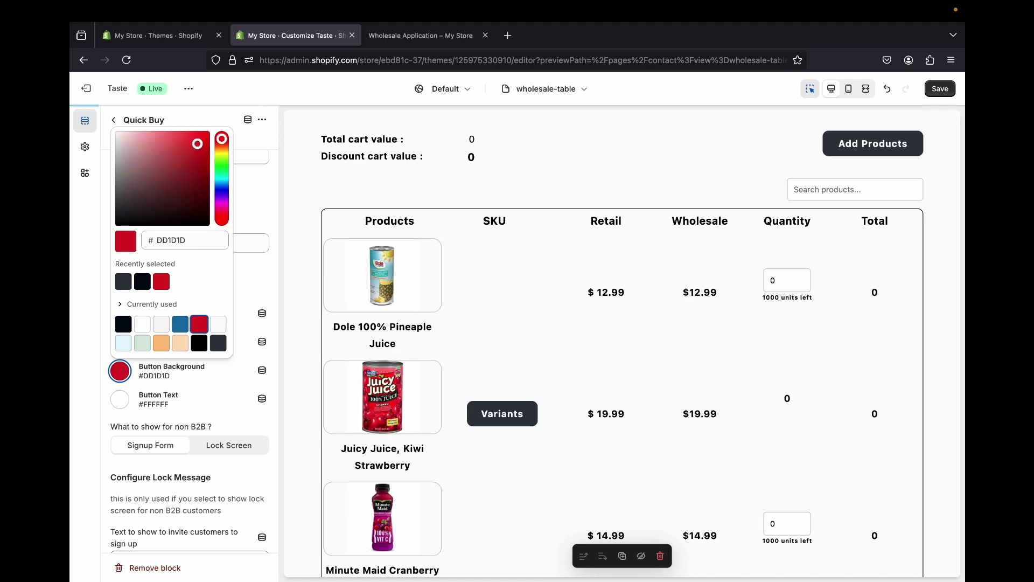
click(218, 323)
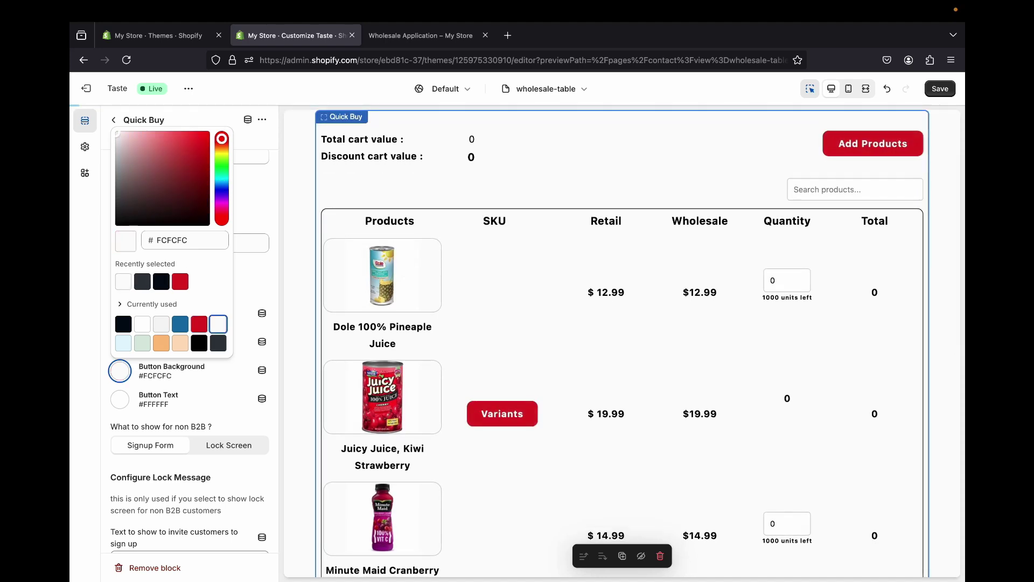
click(199, 343)
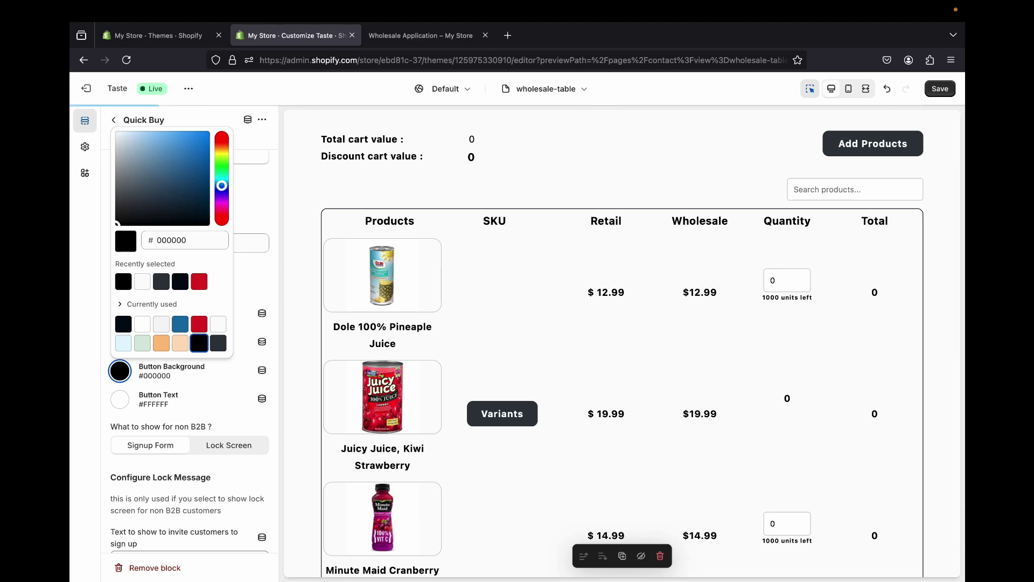
key(Escape)
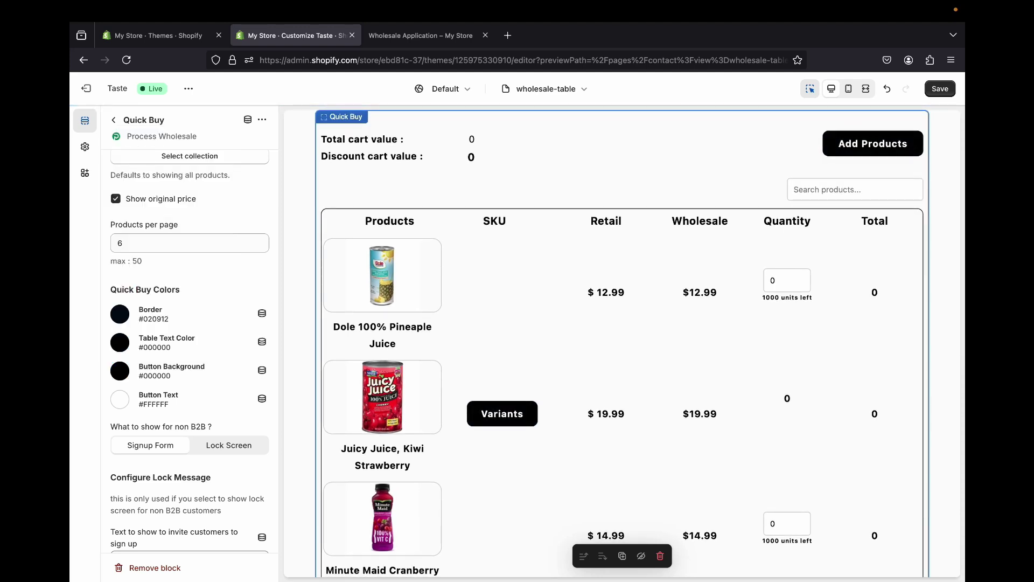
- Change 'What to show for non B2B?' from Signup Form to Lock Screen
scroll(190, 350, down, 3)
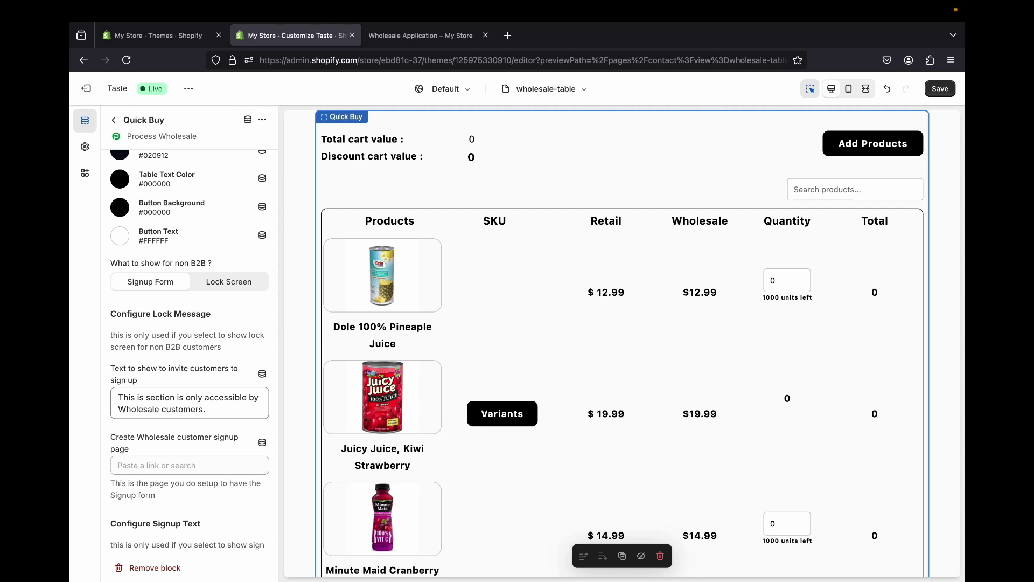
scroll(168, 290, down, 1)
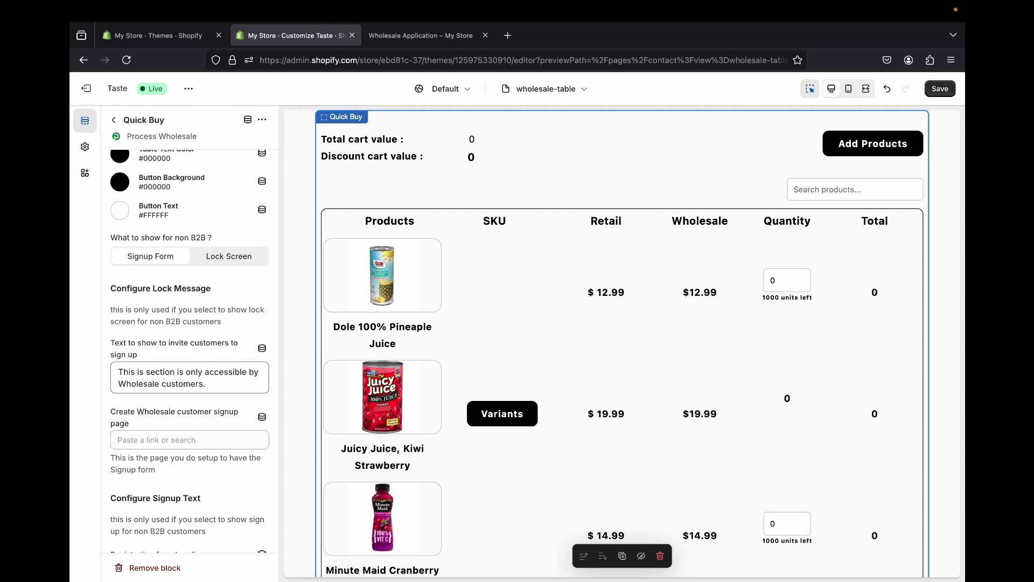
click(228, 256)
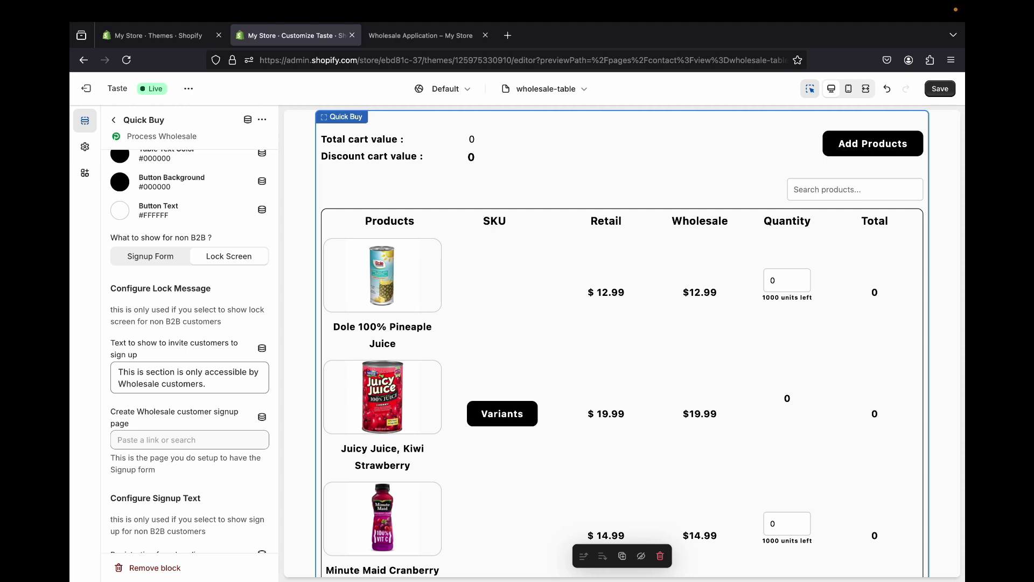
- Point the wholesale customer signup page link to the Wholesale Application page
click(190, 439)
key(Up)
key(Up)
key(Up)
key(Up)
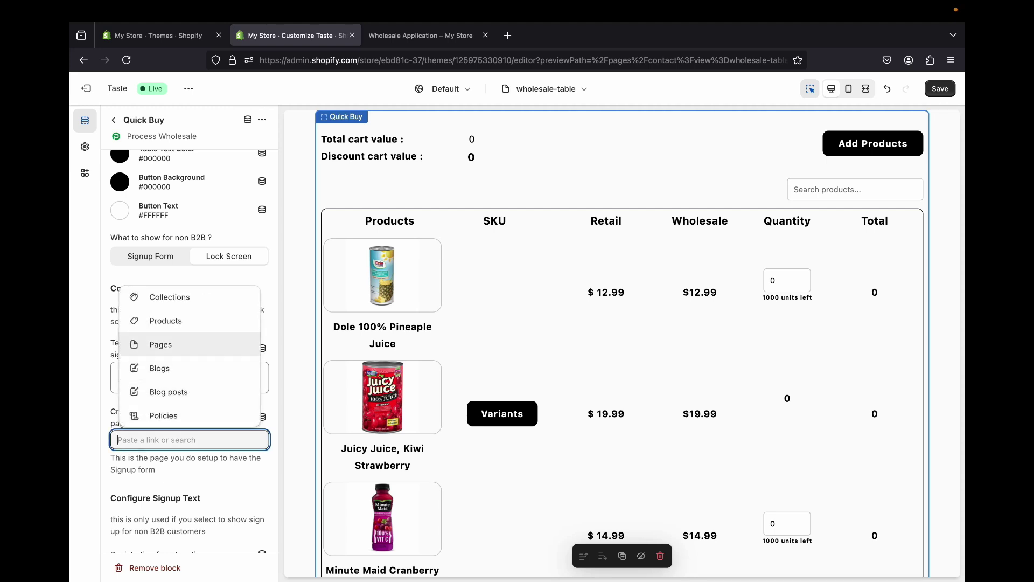
key(Return)
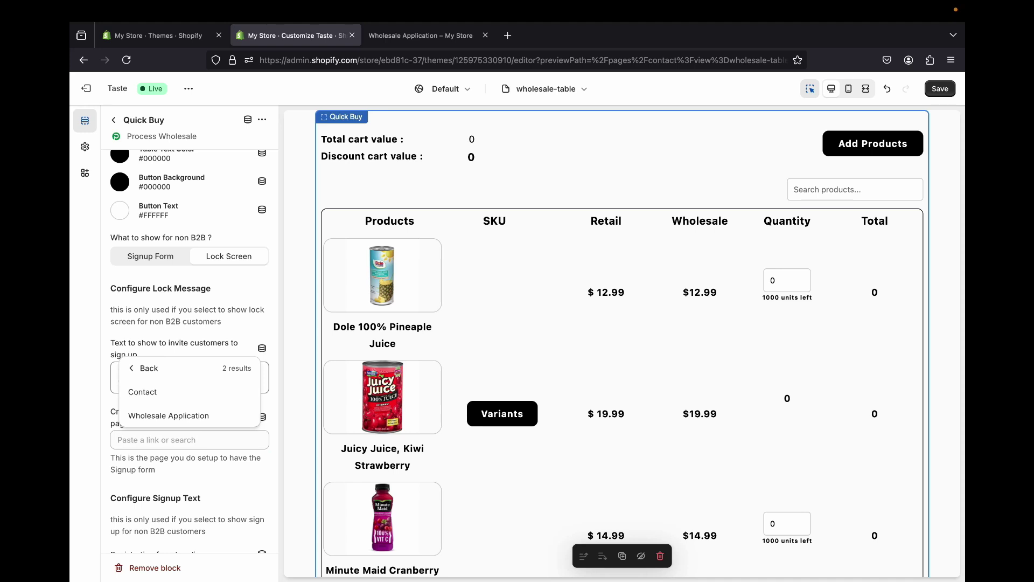
key(Down)
key(Down)
key(Down)
key(Return)
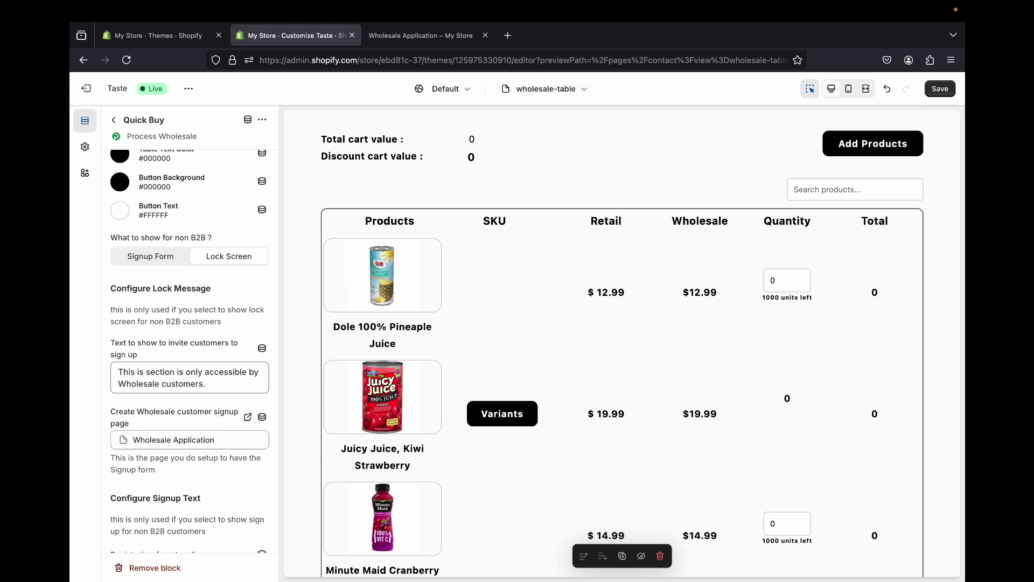
- Review the Quick Buy settings and save the wholesale-table template changes
scroll(190, 350, down, 5)
scroll(190, 350, up, 1)
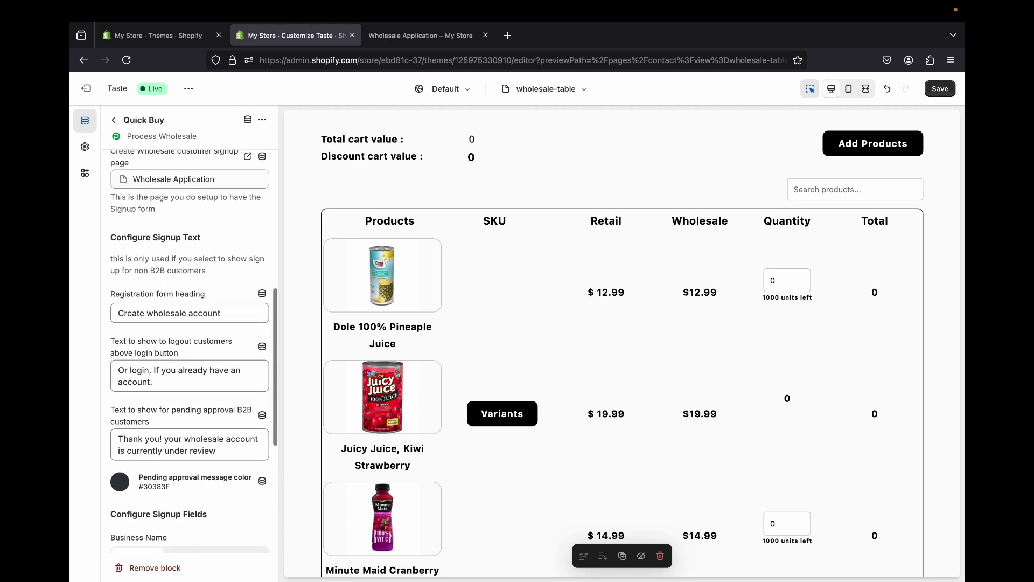
scroll(190, 350, up, 7)
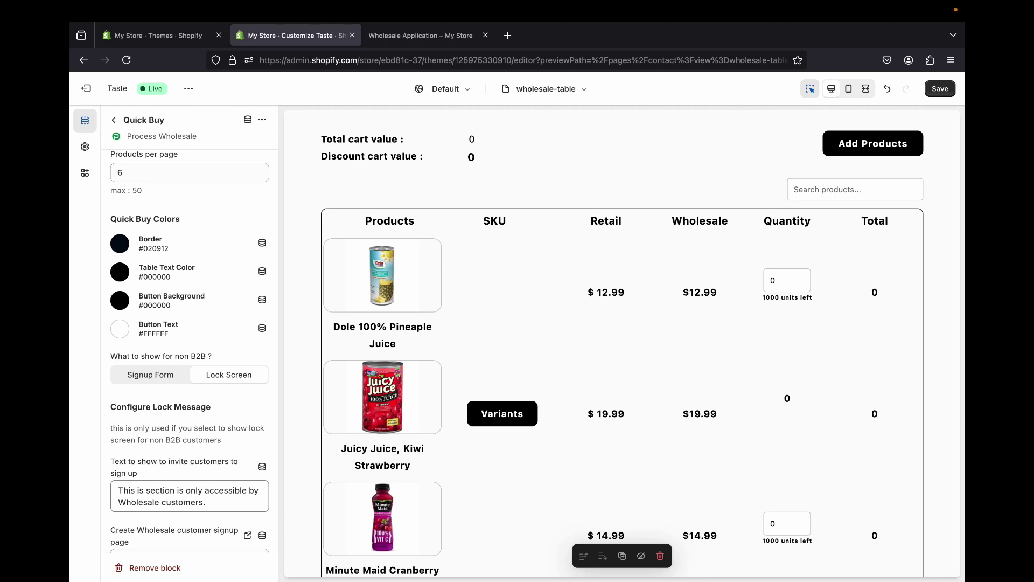
scroll(622, 345, down, 1)
scroll(190, 350, down, 10)
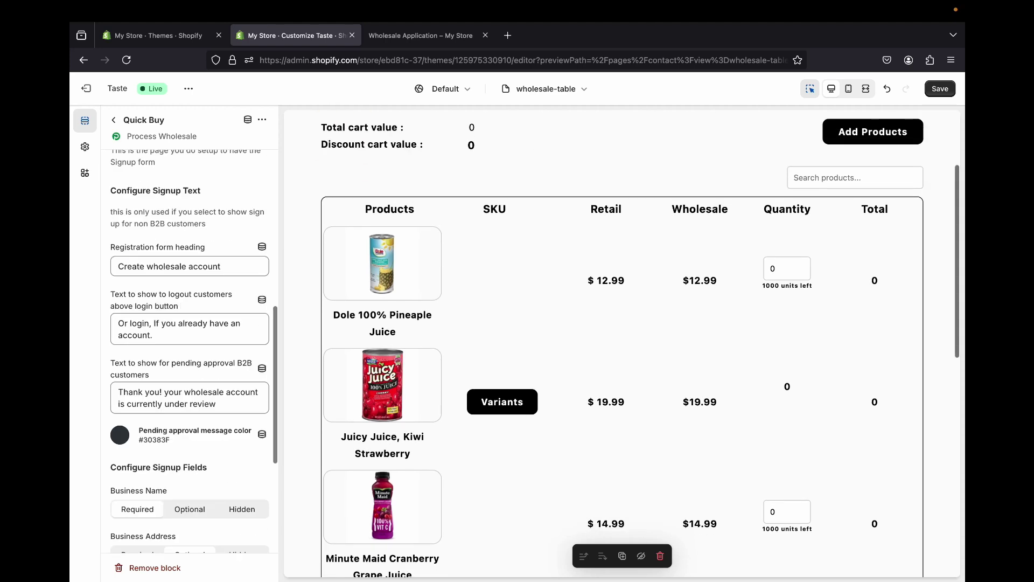
scroll(190, 350, up, 7)
scroll(189, 350, up, 7)
scroll(189, 350, down, 10)
scroll(190, 350, up, 10)
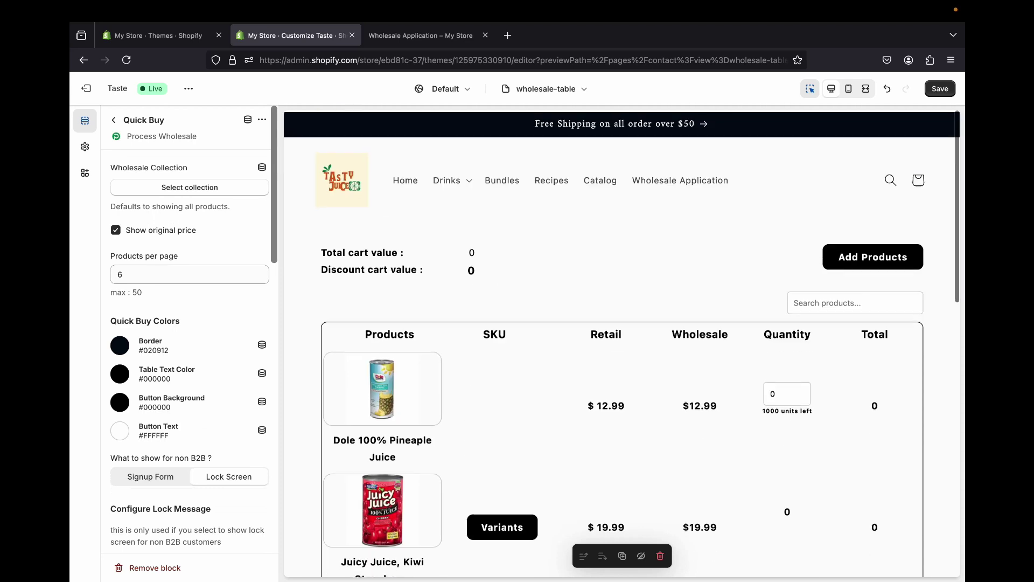
click(939, 89)
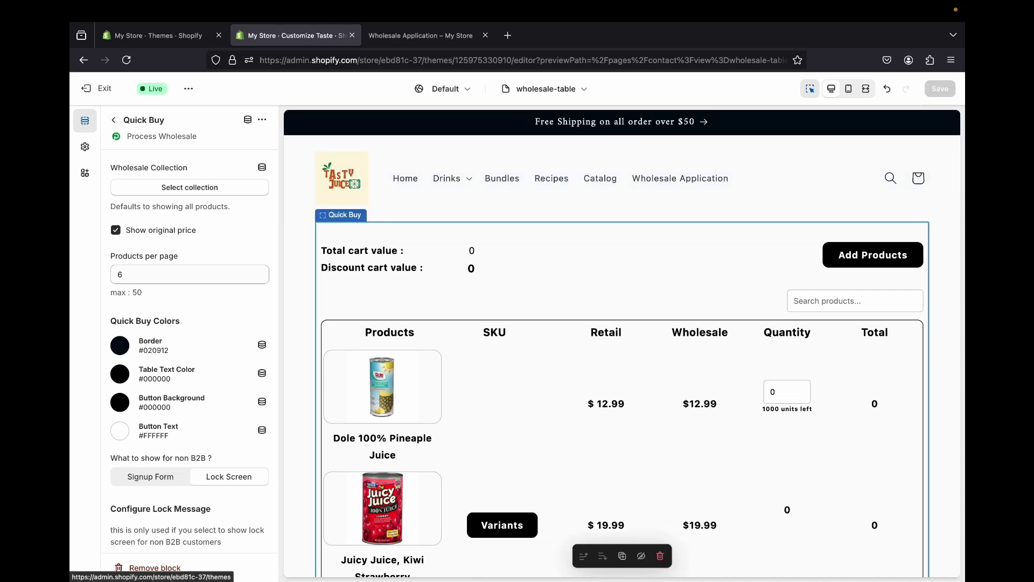
click(104, 88)
- Create a 'Wholesale Order' page that uses the wholesale-table theme template and save it
click(110, 348)
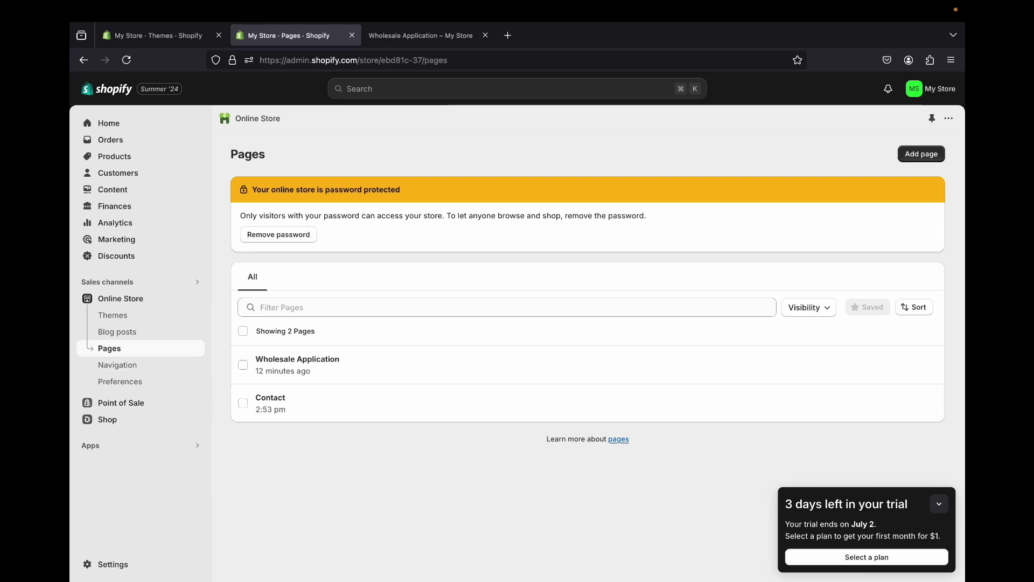
click(921, 154)
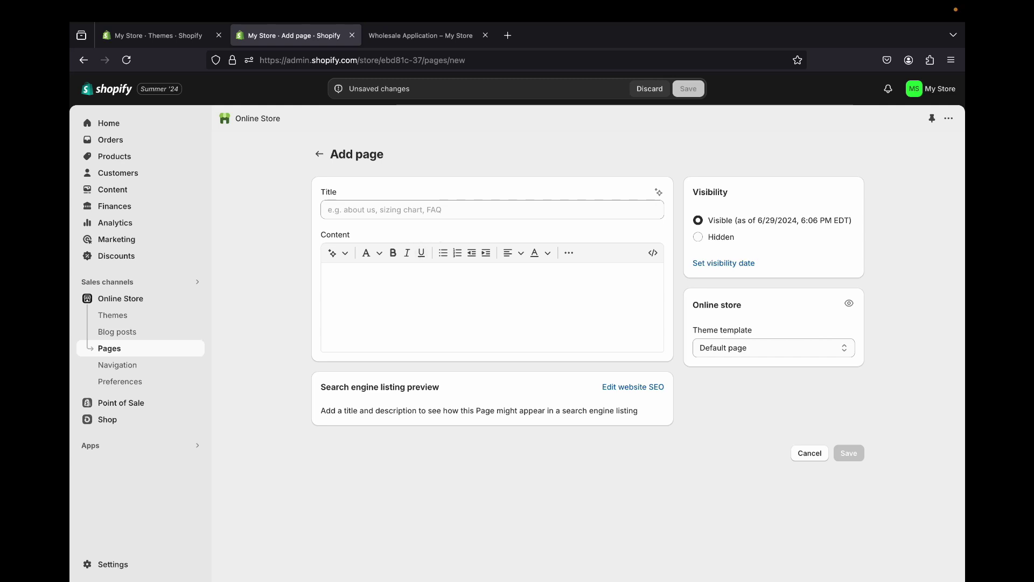
click(492, 209)
text(W)
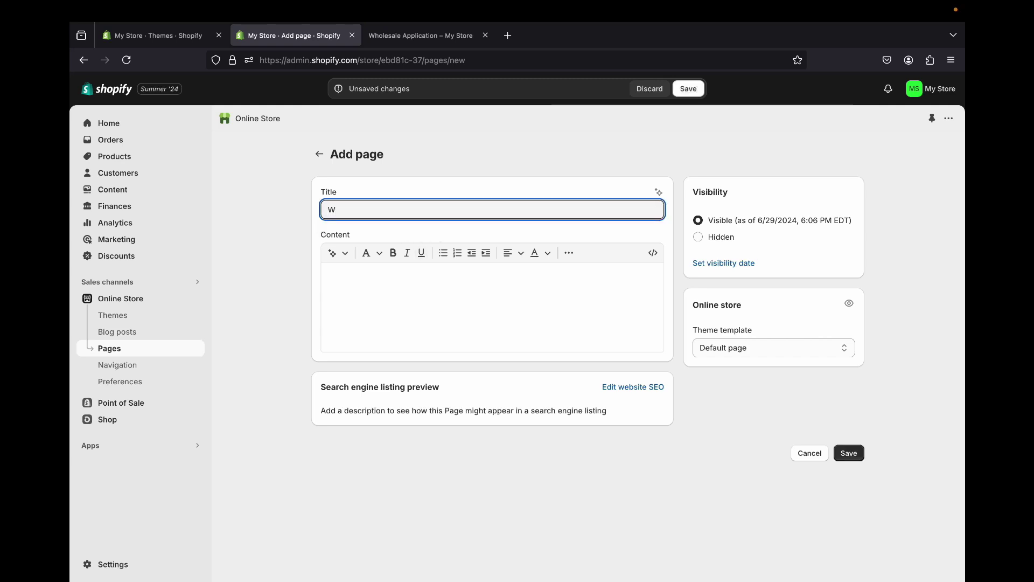
text(holesale)
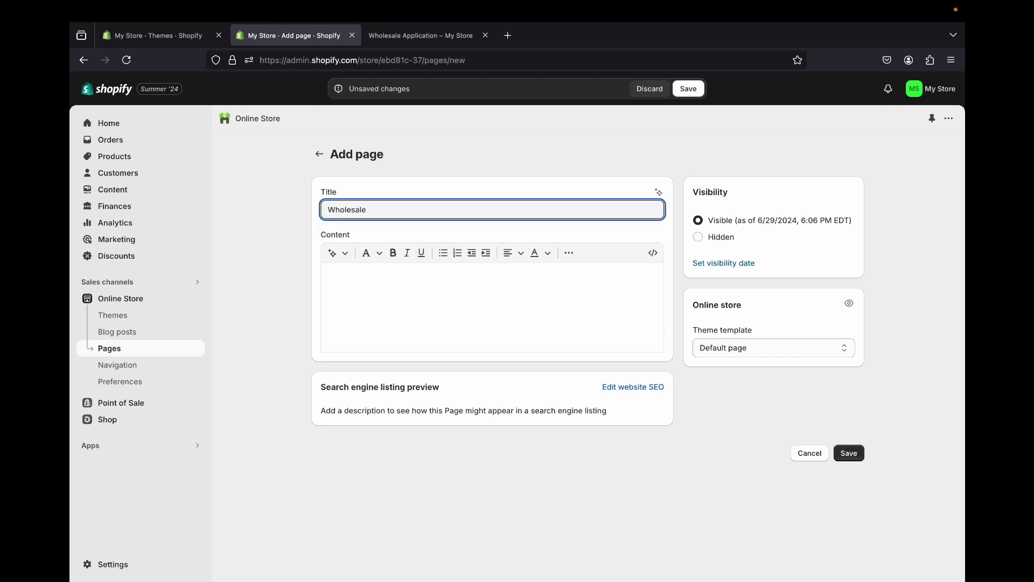
text( Order)
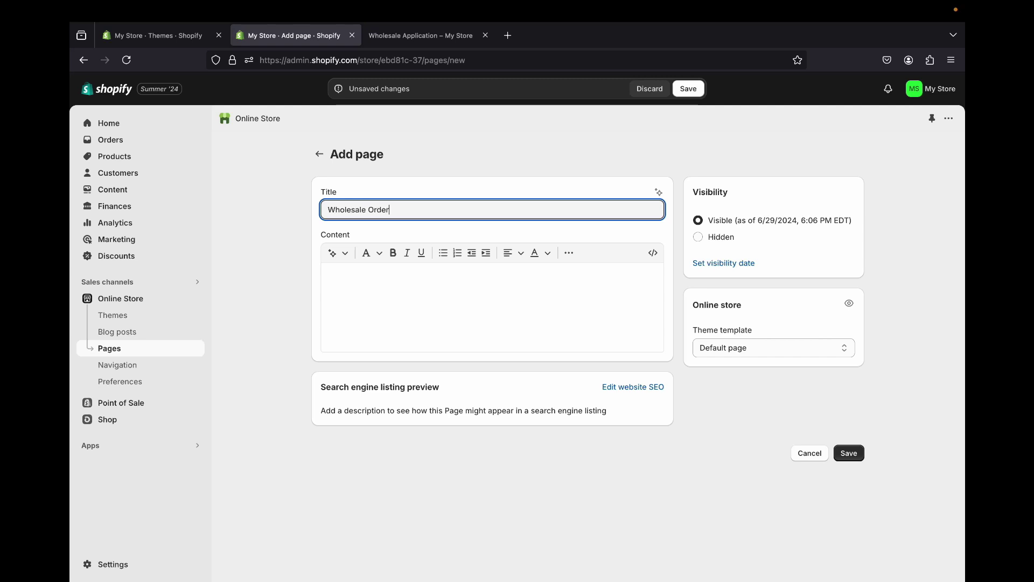
click(326, 274)
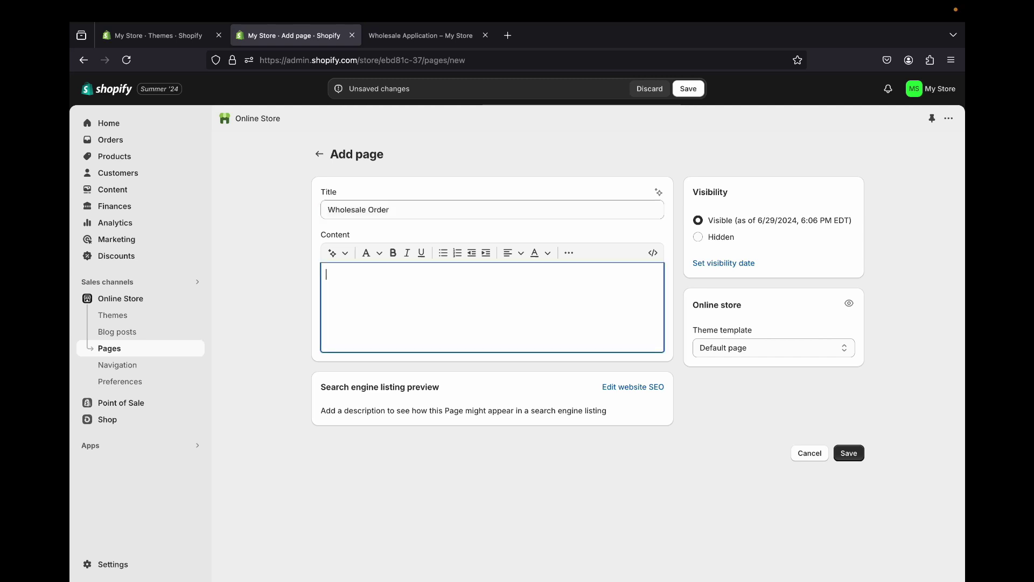
click(773, 347)
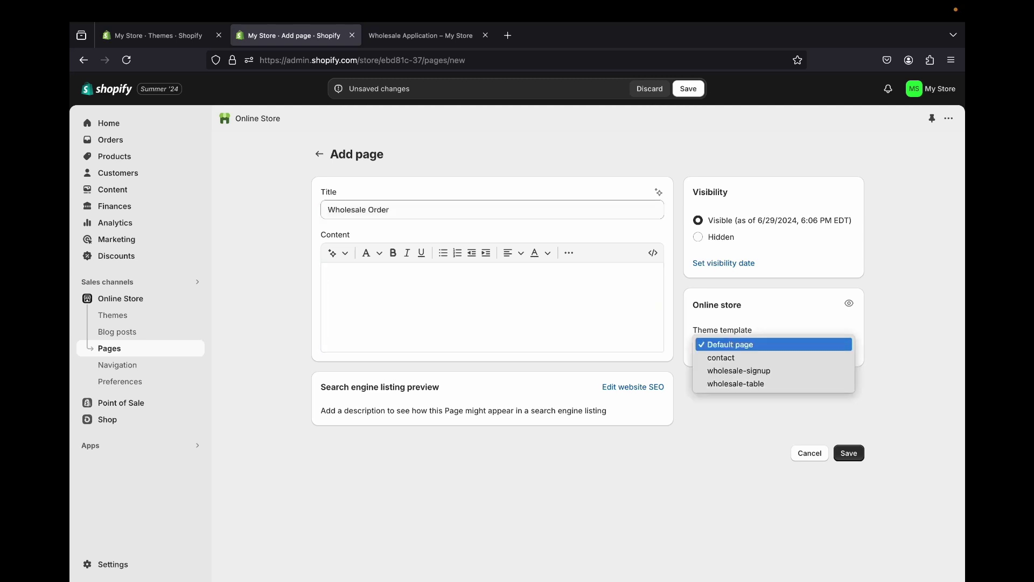
key(Down)
key(Down)
key(Down)
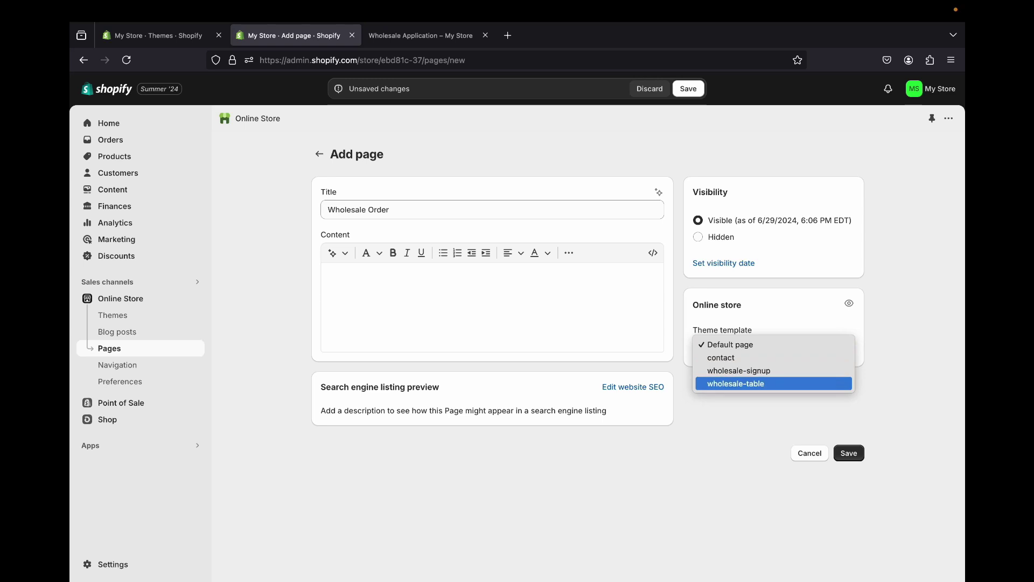
key(Return)
click(849, 452)
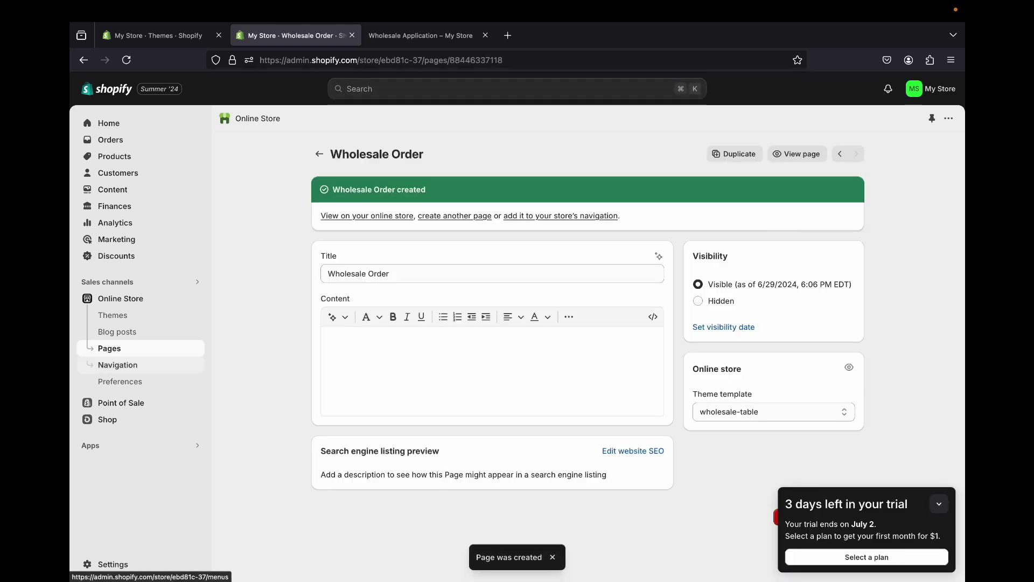
click(319, 154)
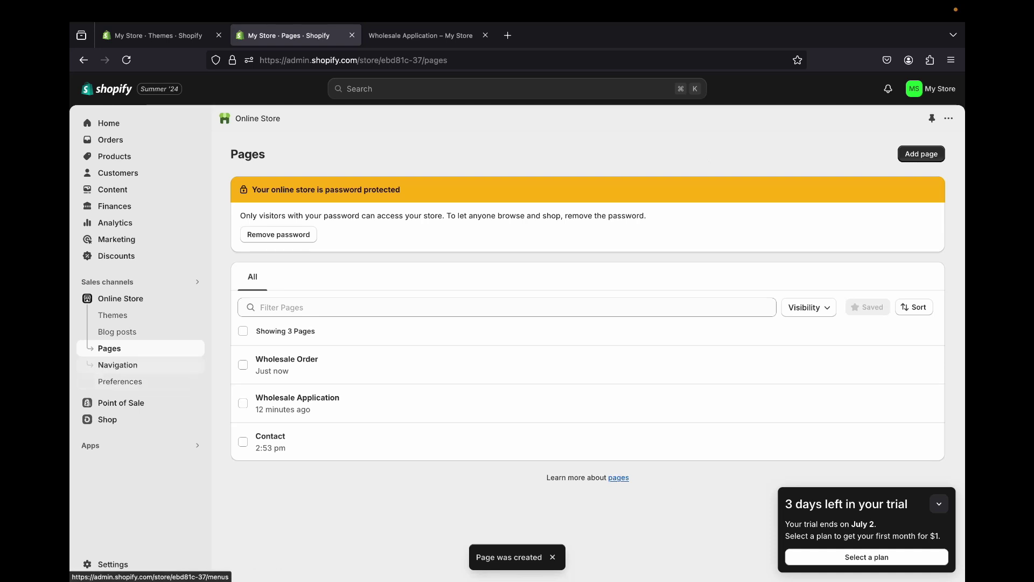
- Add a Wholesale Order item linking to the Wholesale Order page to the Main menu and save it
click(118, 364)
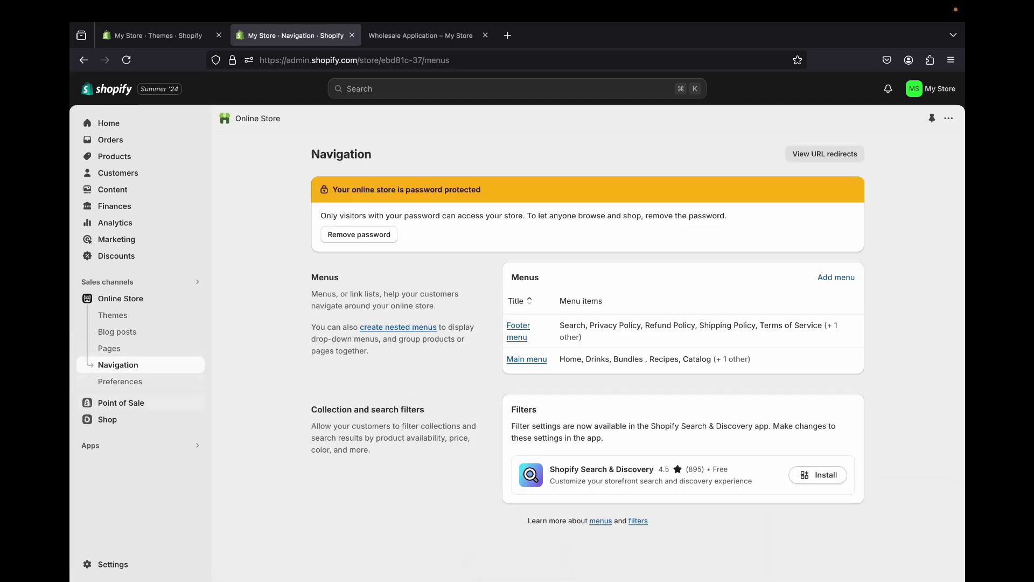
click(527, 359)
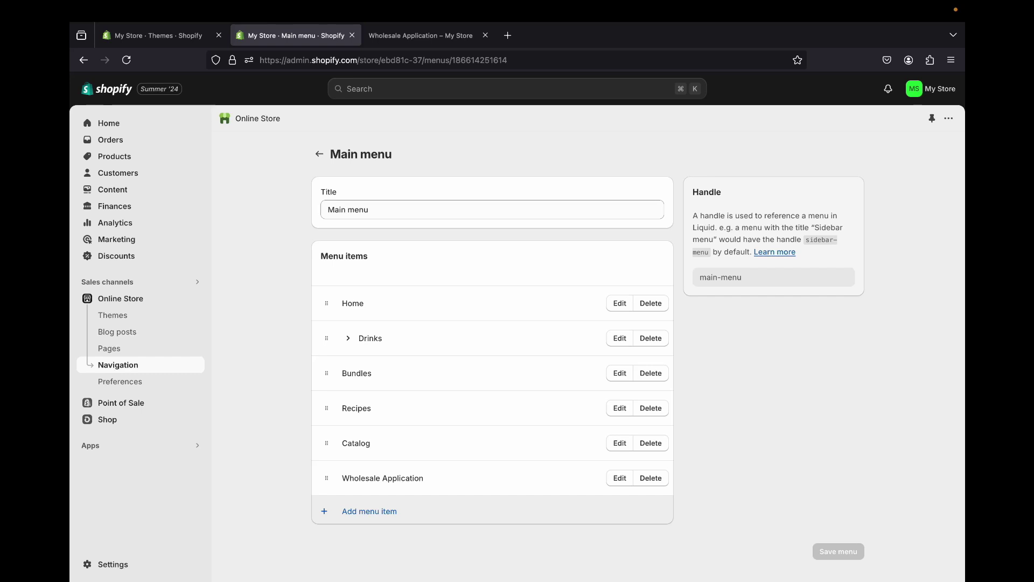
click(369, 511)
key(Tab)
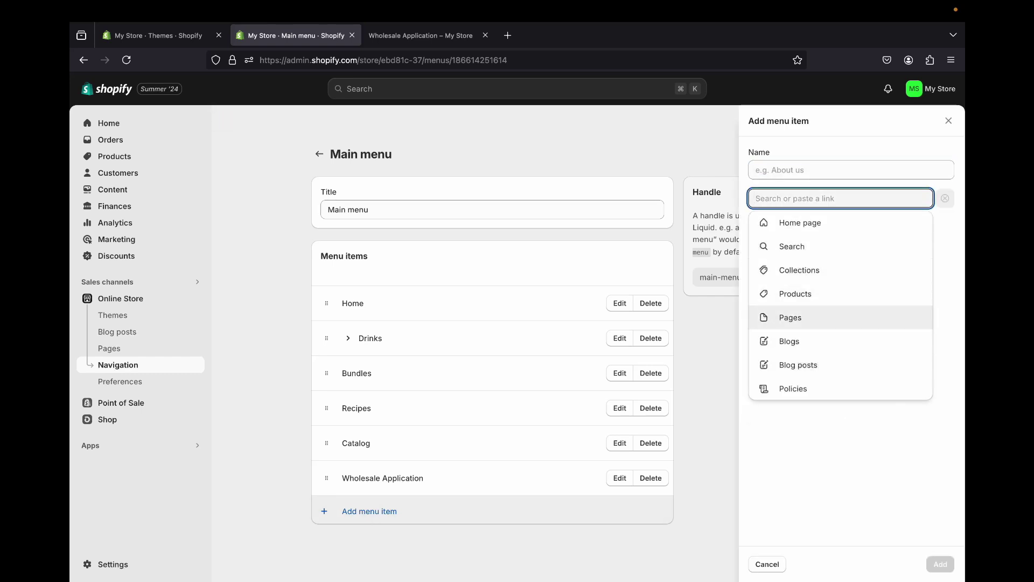
click(795, 318)
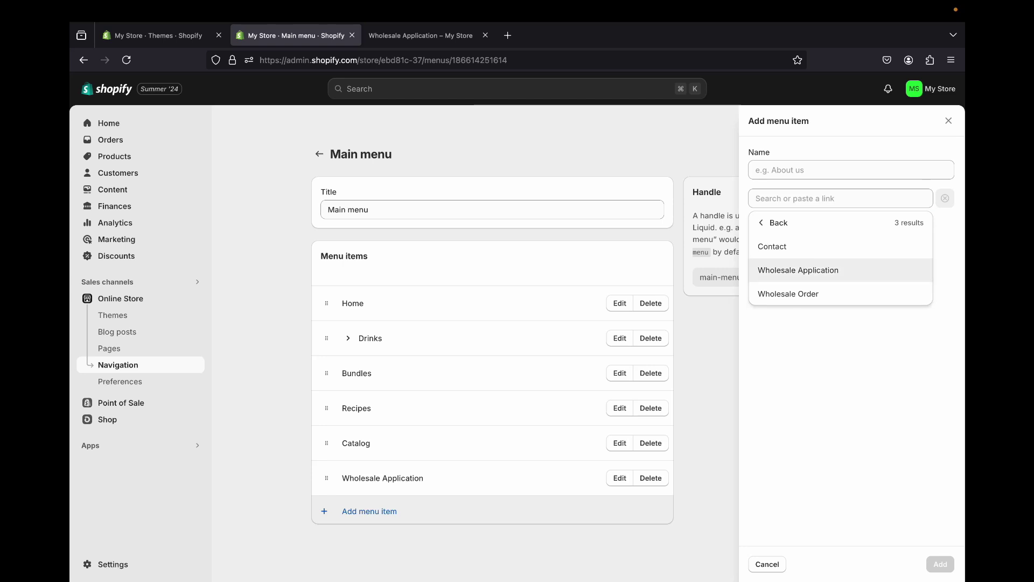
click(796, 297)
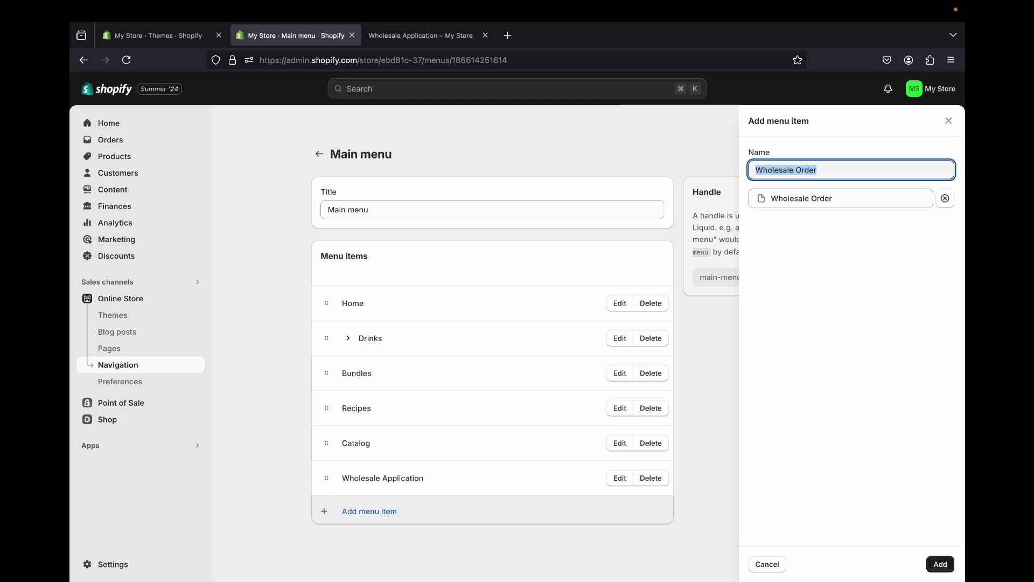
click(939, 564)
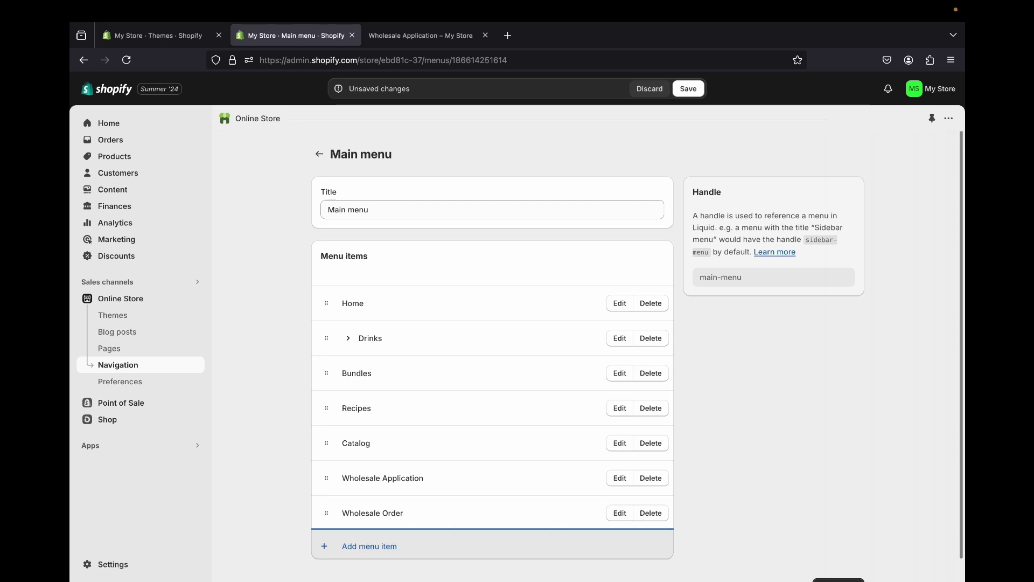
click(688, 88)
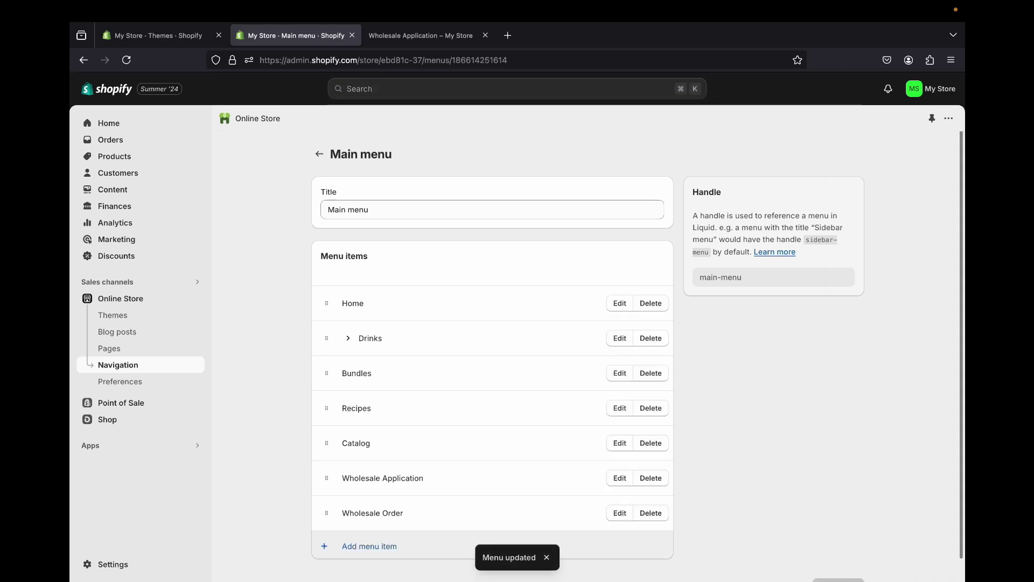
key(super+r)
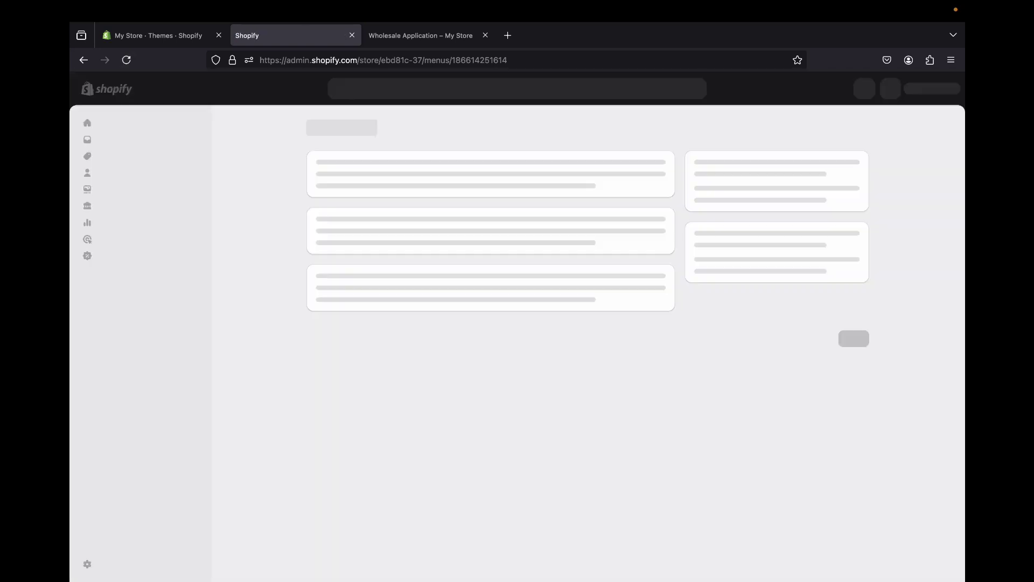
- Reload the storefront and follow the new Wholesale Order menu link
key(ctrl+Tab)
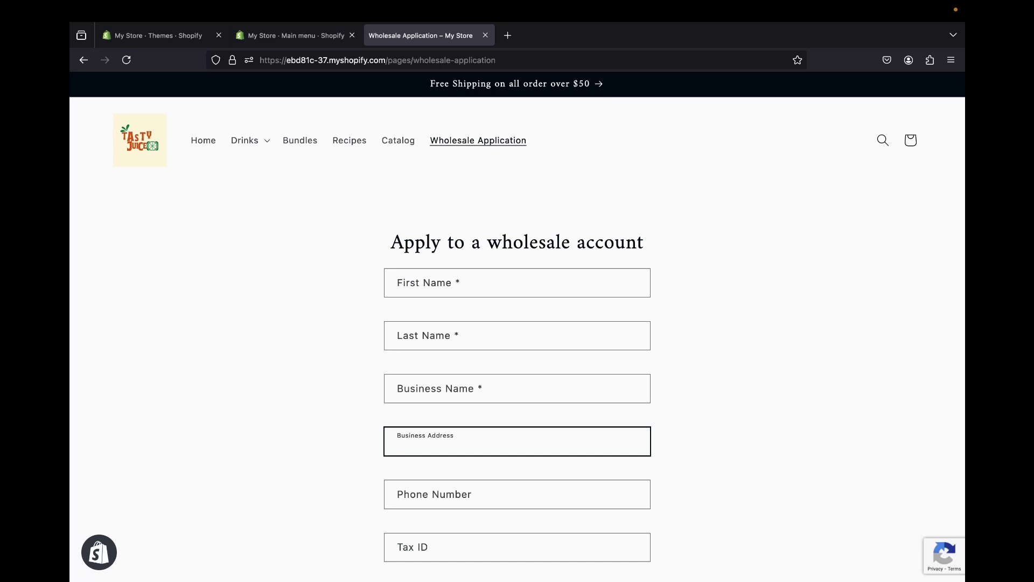
click(126, 60)
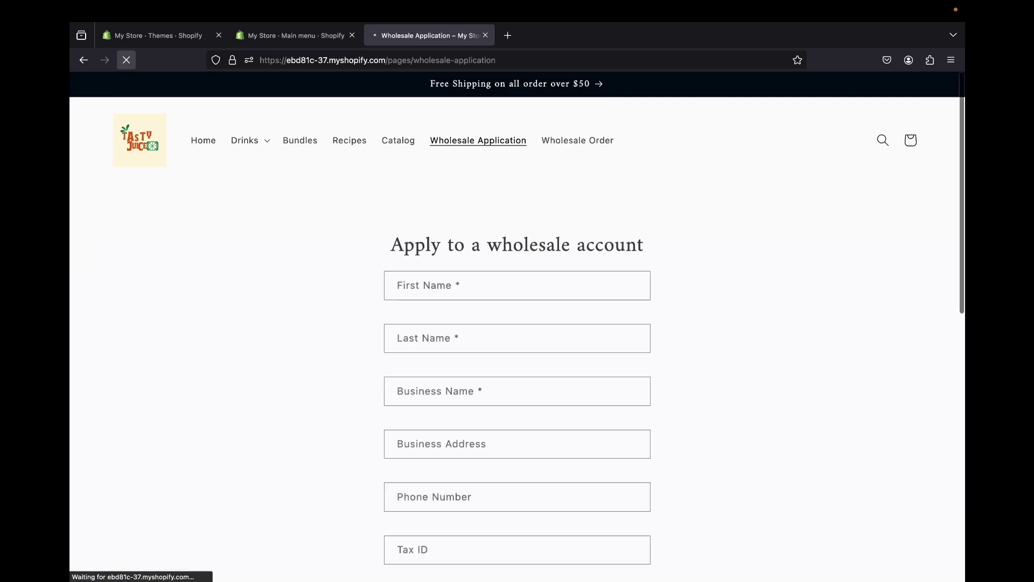
click(577, 140)
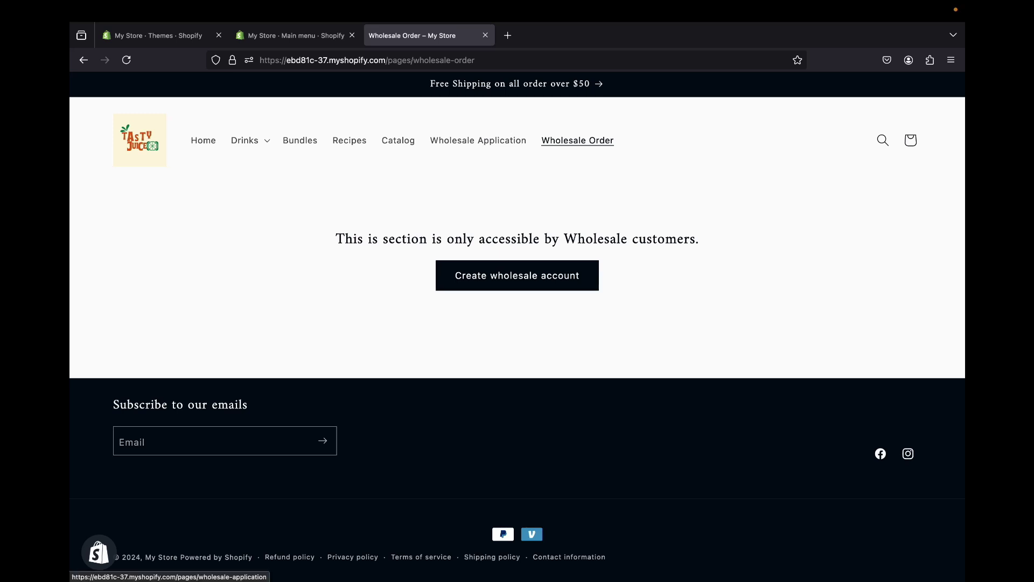
- Look over the wholesale account application form, revisit Wholesale Order, then return to the Main menu editor
click(517, 276)
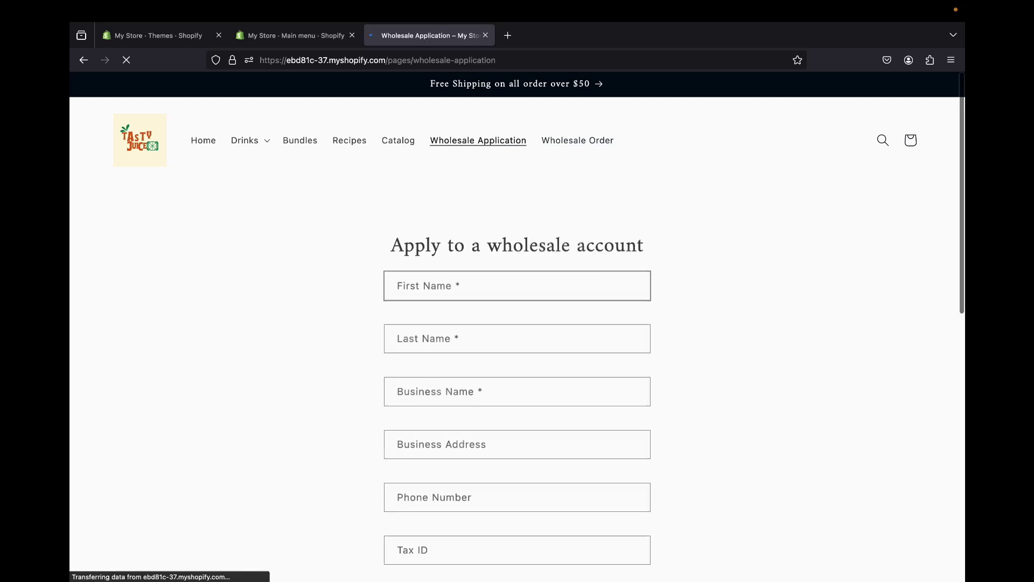
scroll(517, 270, down, 8)
scroll(517, 323, up, 8)
scroll(517, 323, down, 10)
scroll(517, 323, up, 10)
scroll(517, 323, down, 7)
scroll(517, 323, up, 7)
scroll(517, 323, down, 1)
click(577, 141)
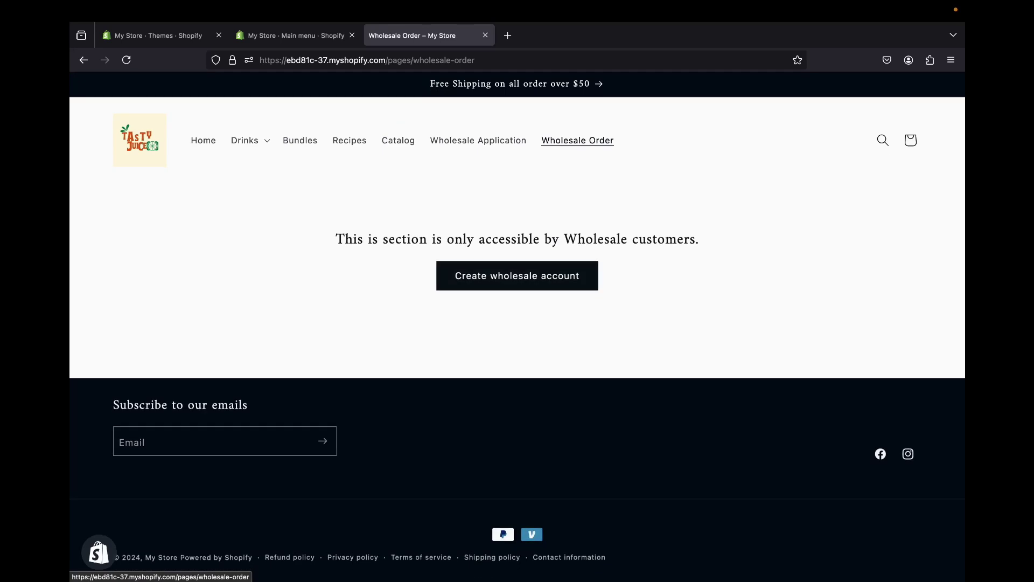
key(ctrl+shift+Tab)
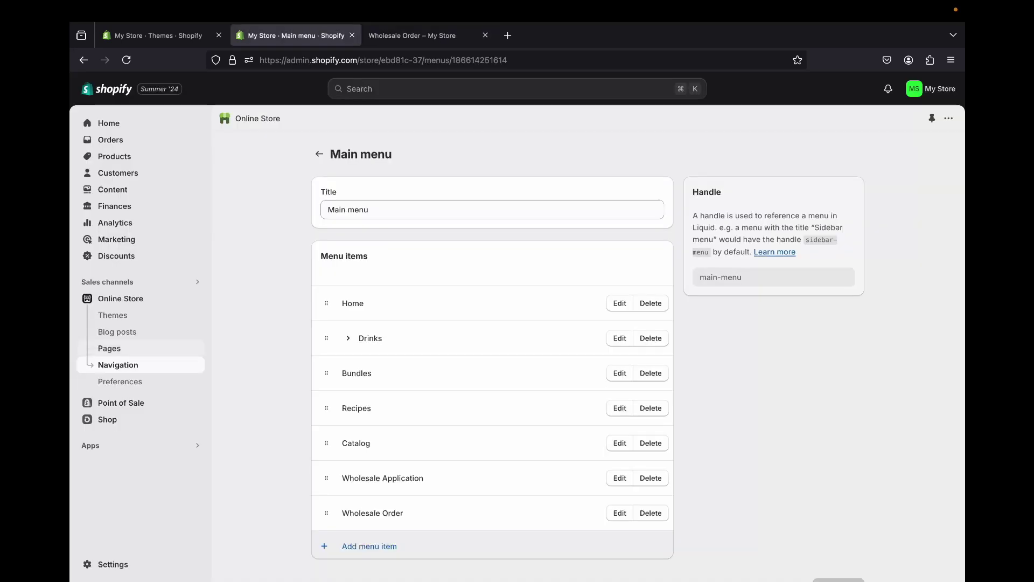
- Open the Taste theme editor on the wholesale-table page template
click(113, 314)
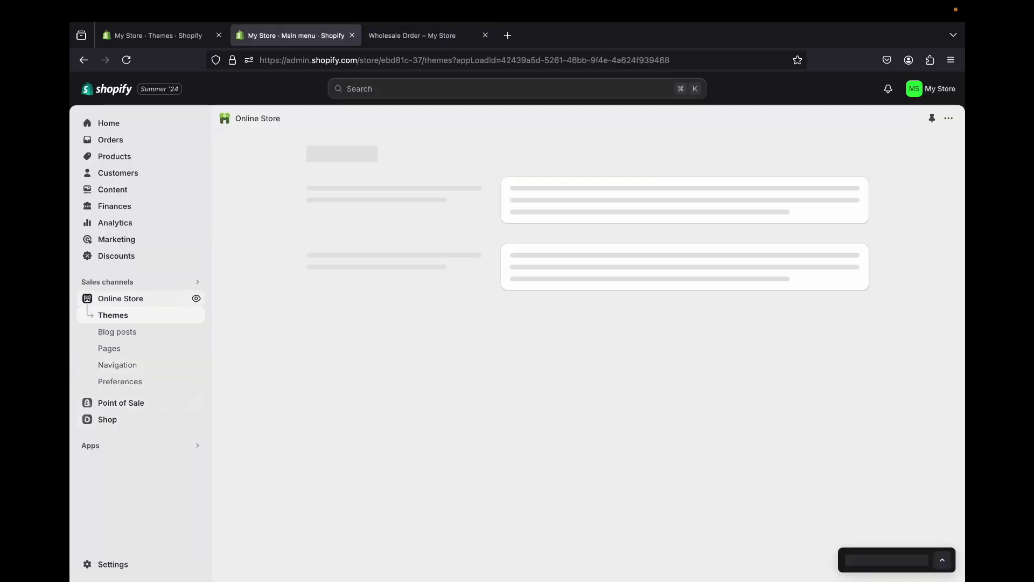
click(826, 415)
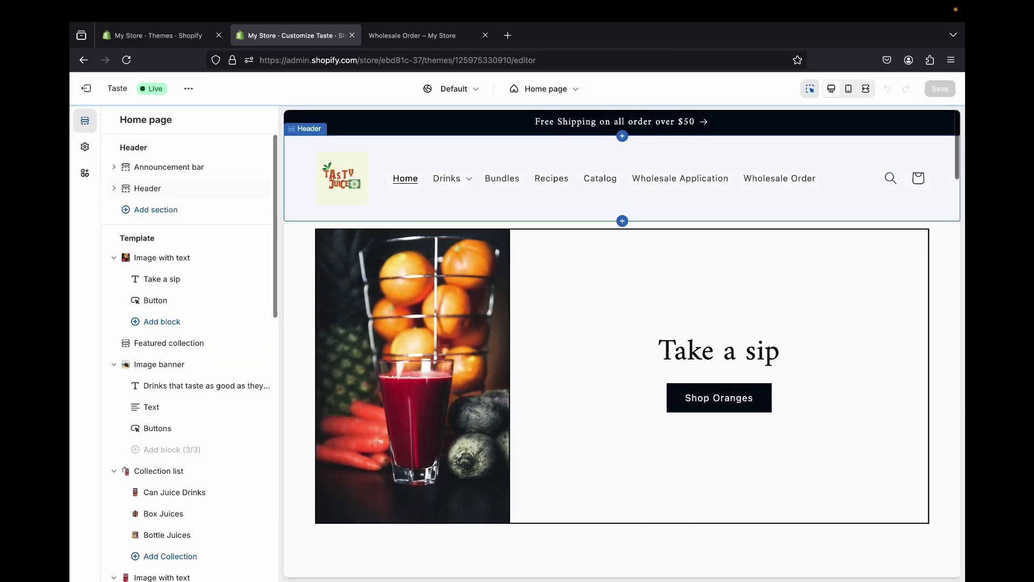
click(543, 88)
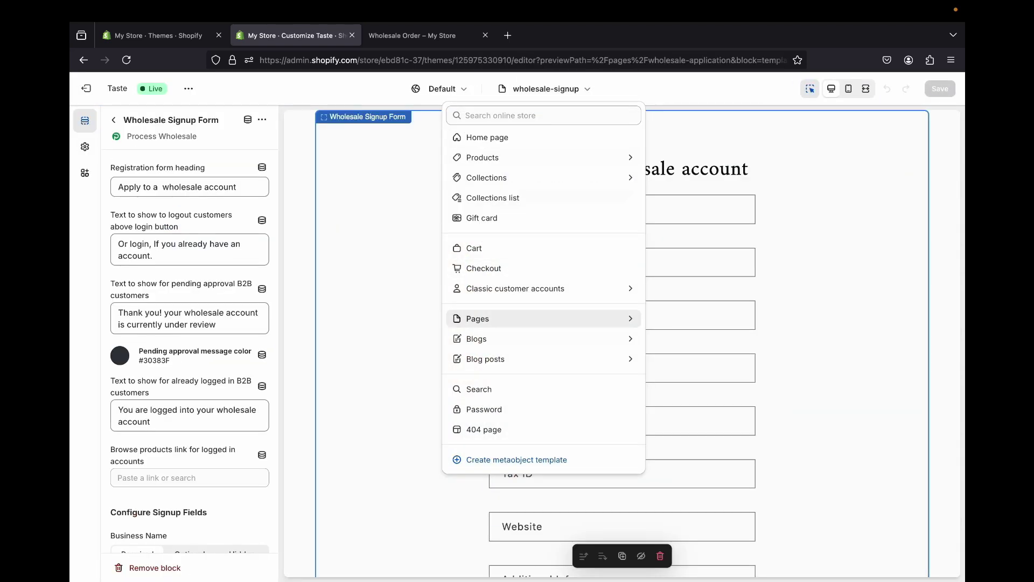
click(485, 319)
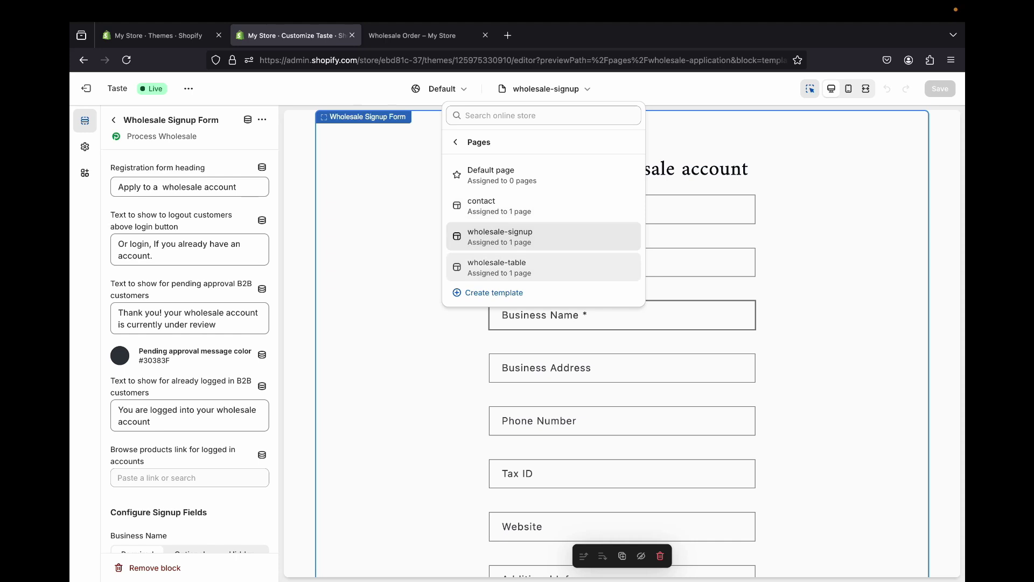
click(497, 267)
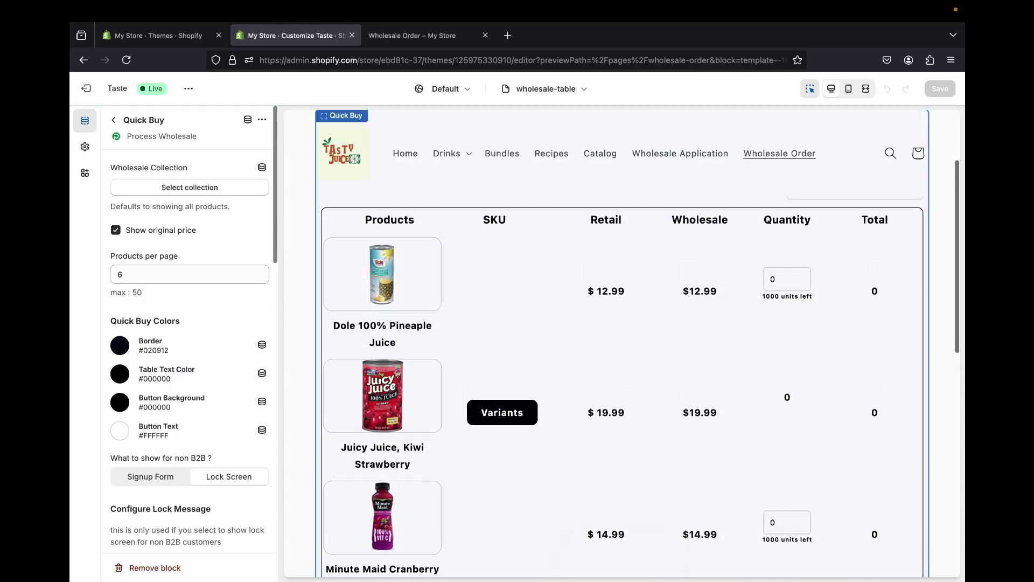
- Change the Quick Buy invite to 'This section is only accessible by Wholesale customers.' and save
scroll(190, 350, down, 1)
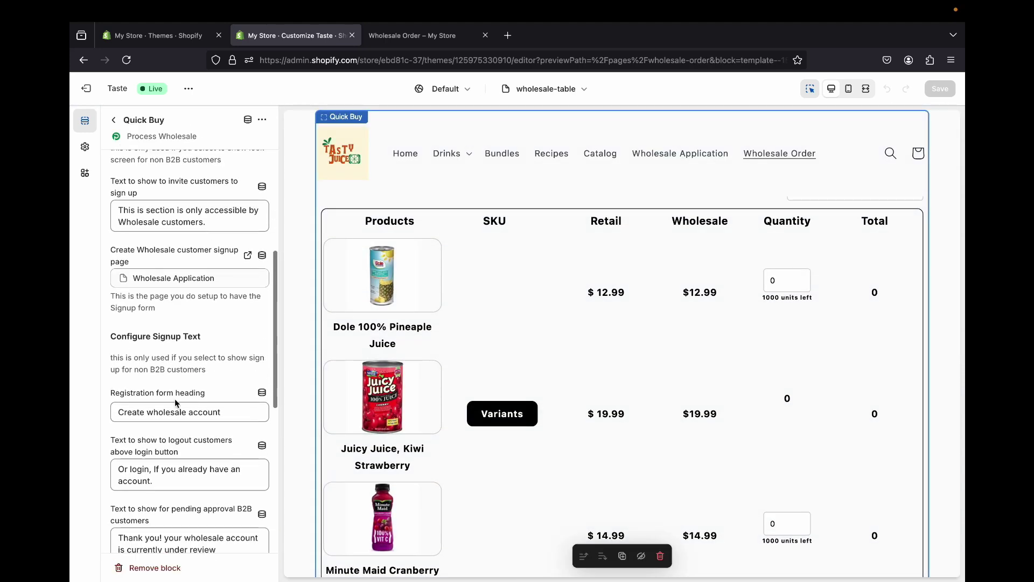
click(224, 222)
key(BackSpace)
key(BackSpace)
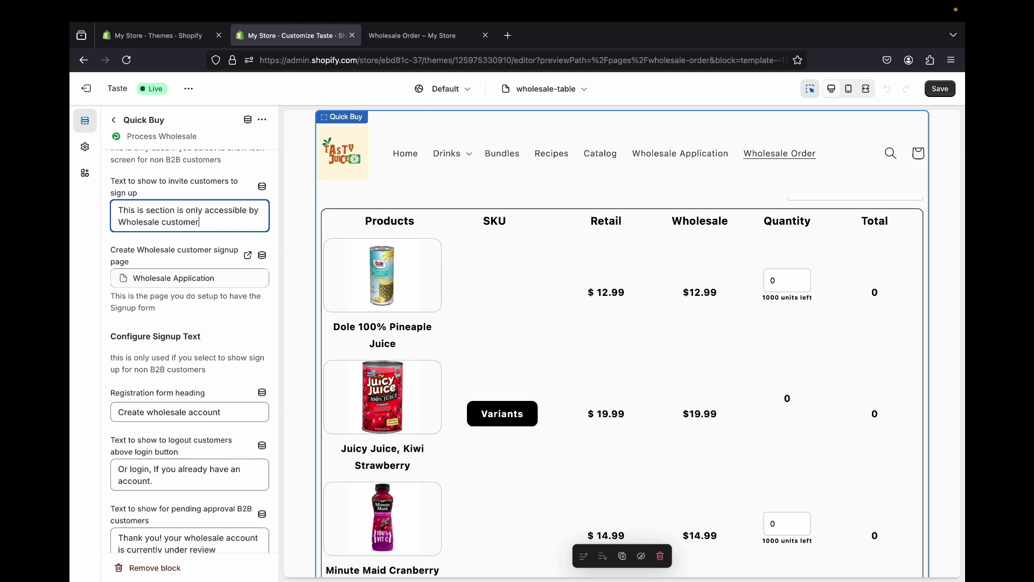
text(s.)
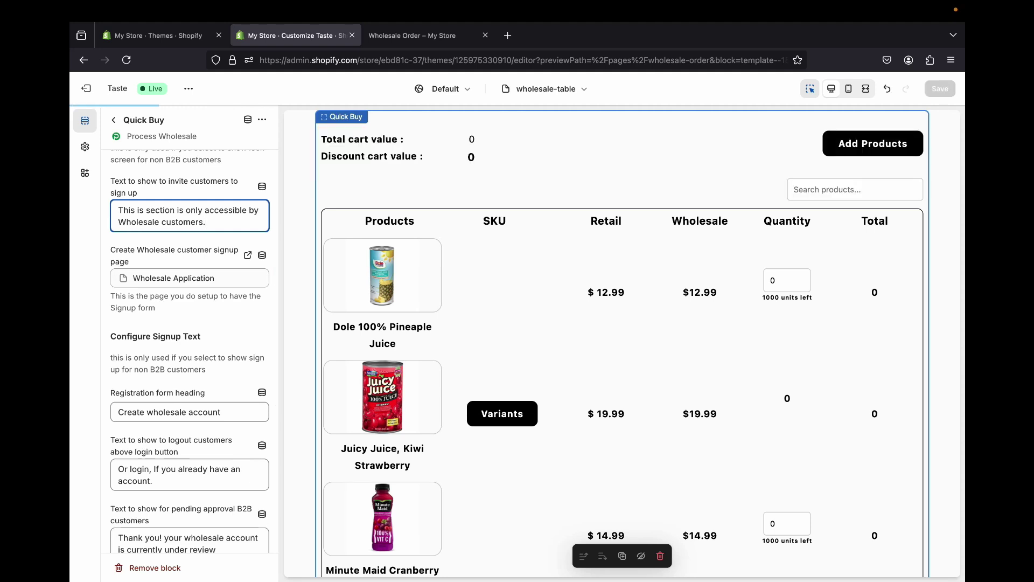
click(147, 210)
key(BackSpace)
key(BackSpace)
key(BackSpace)
key(BackSpace)
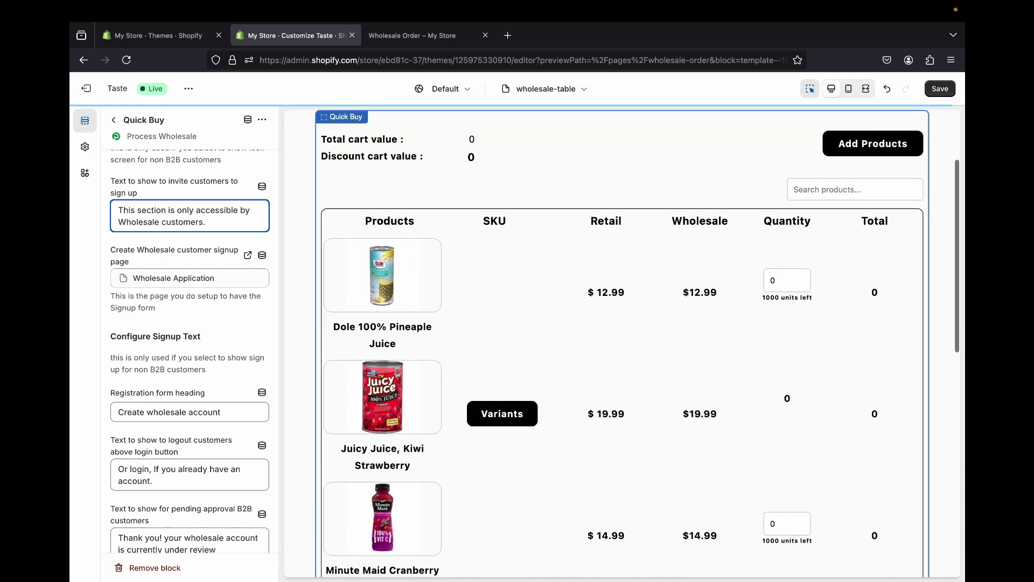
key(super+s)
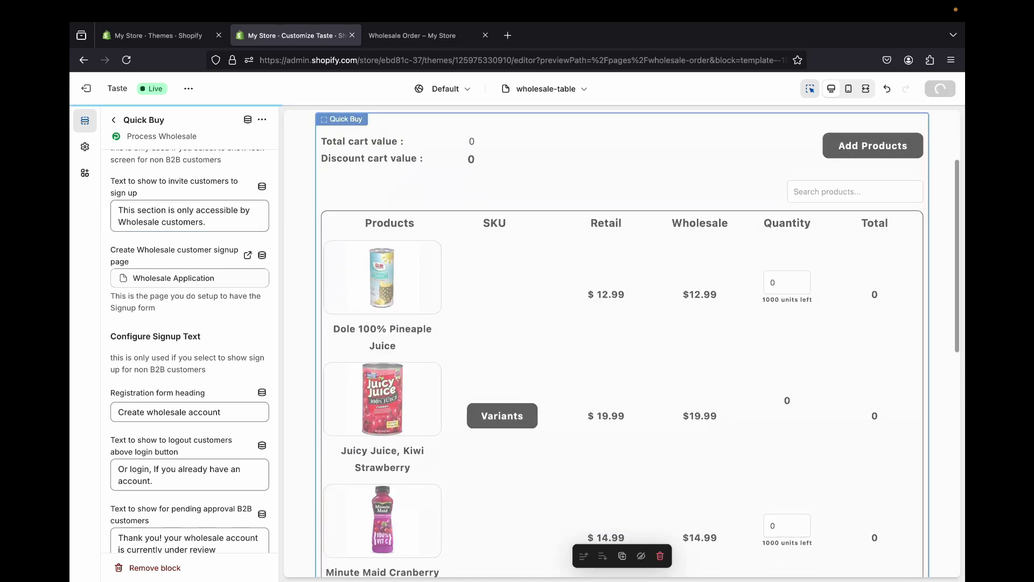
- Confirm the corrected lock message on the storefront Wholesale Order page, then exit the theme editor
key(ctrl+Tab)
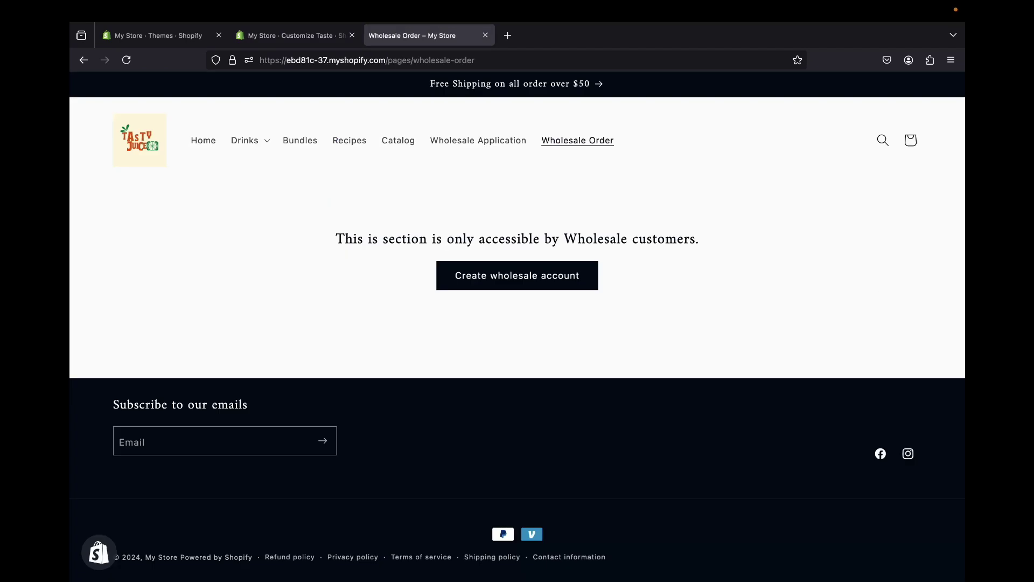
key(super+r)
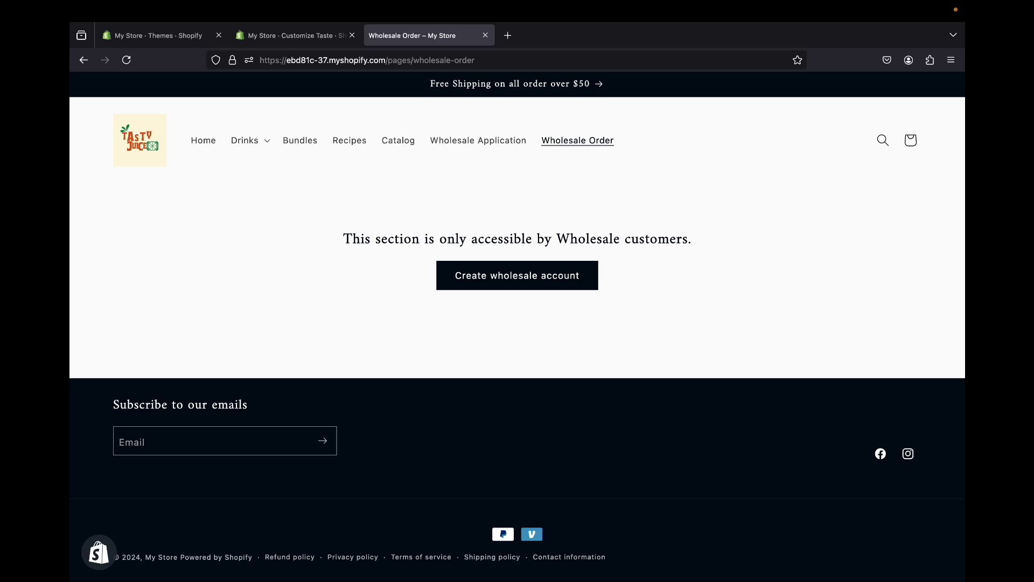
click(203, 140)
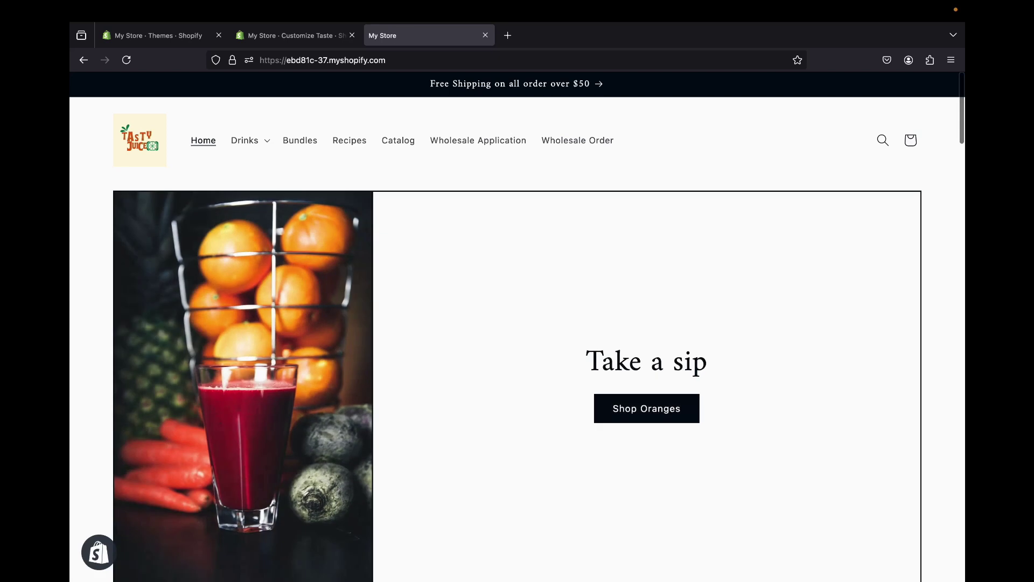
click(477, 140)
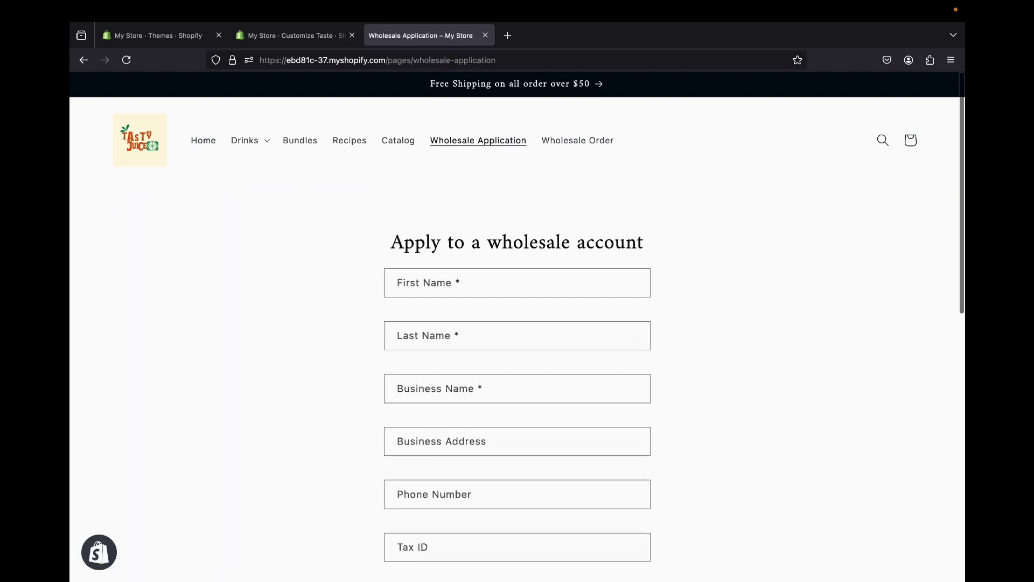
click(577, 140)
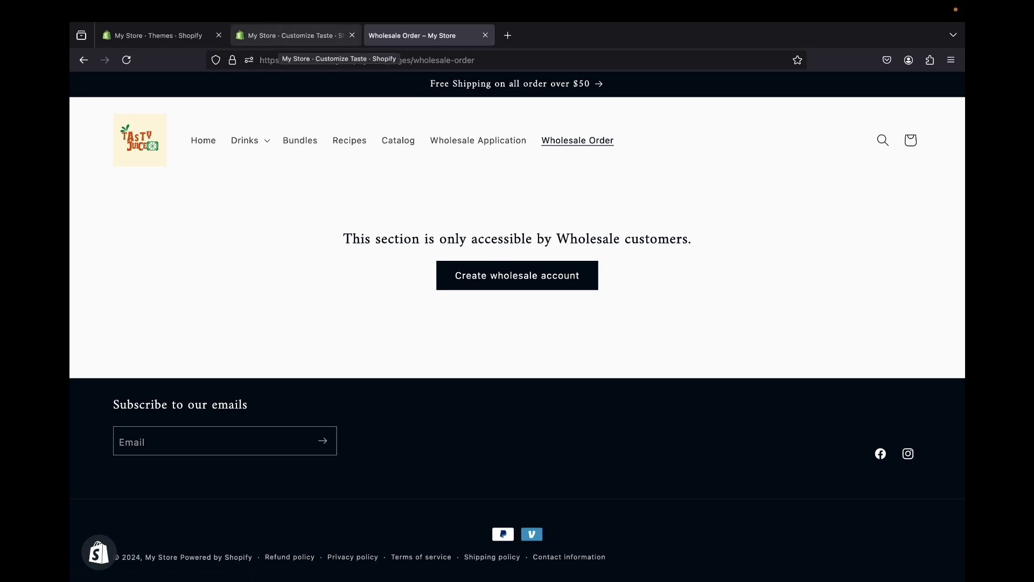
click(291, 35)
click(85, 89)
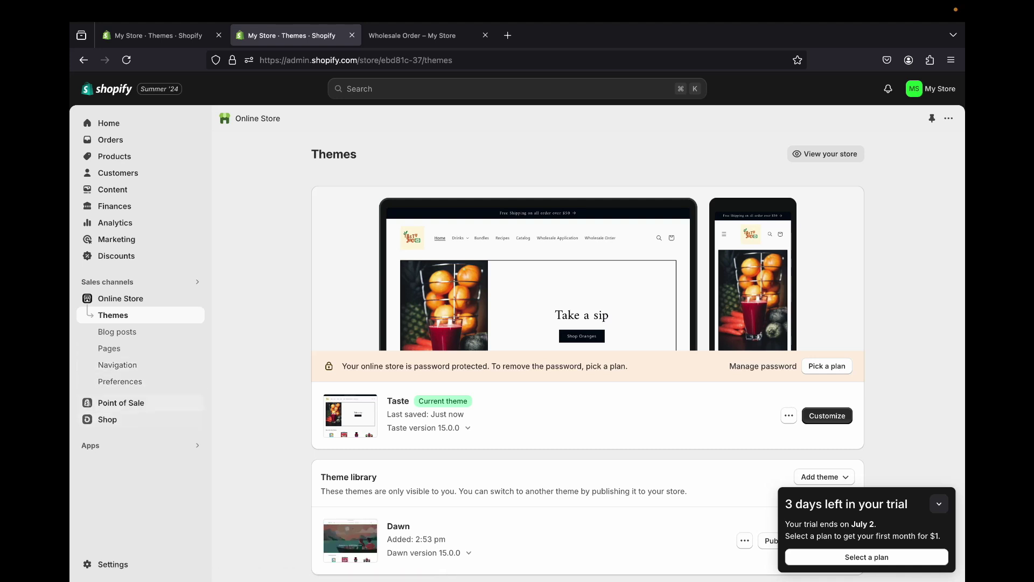
- Check Process Wholesale's Manage Customers page shows no pending customers, then return to the storefront form
click(197, 445)
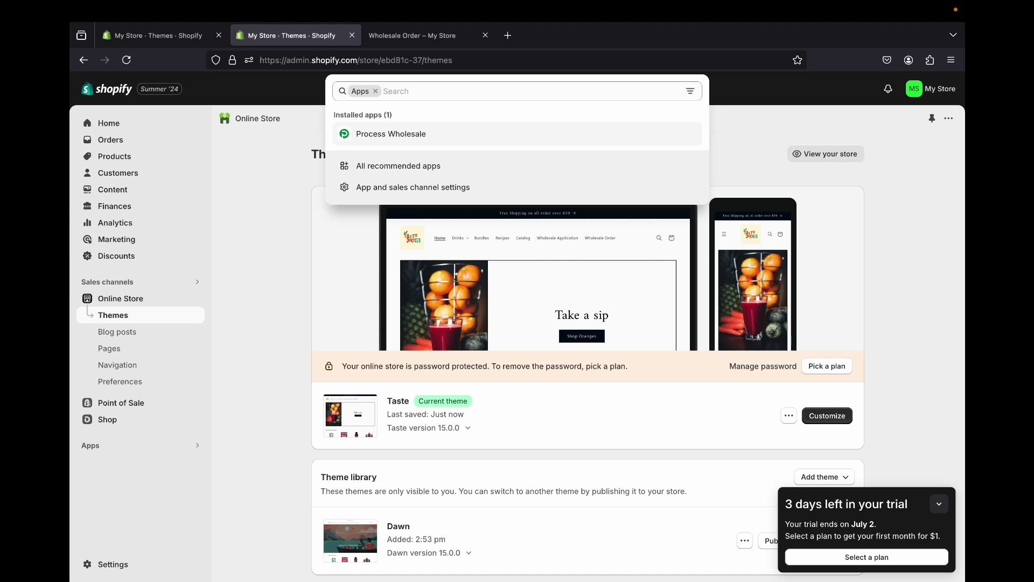
key(Return)
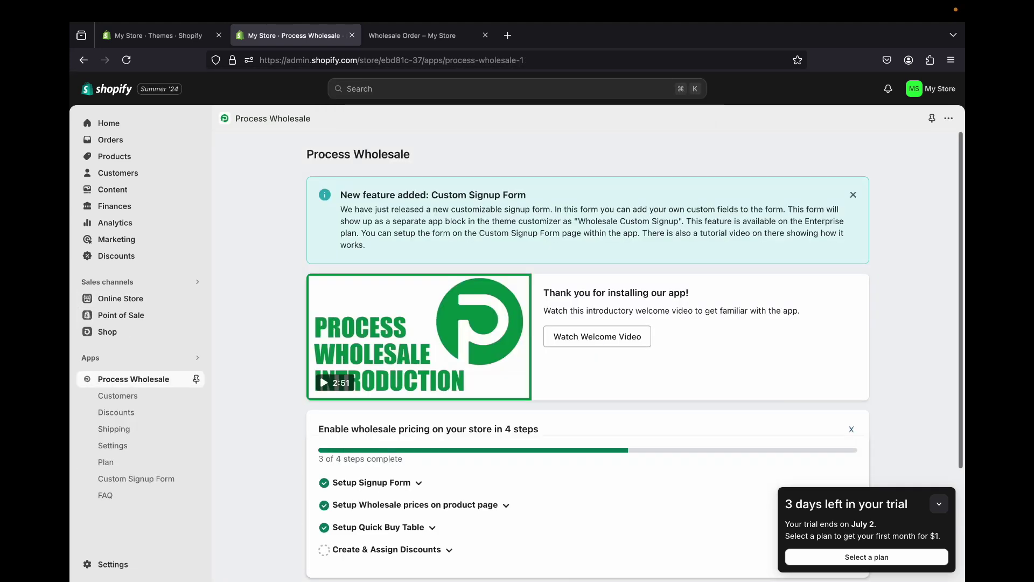
scroll(538, 340, down, 3)
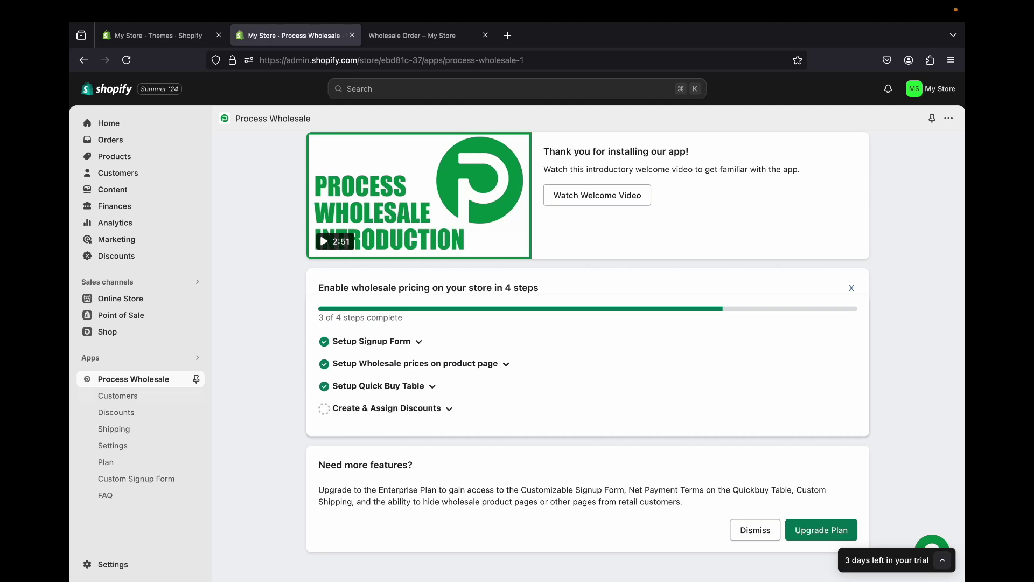
key(ctrl+Tab)
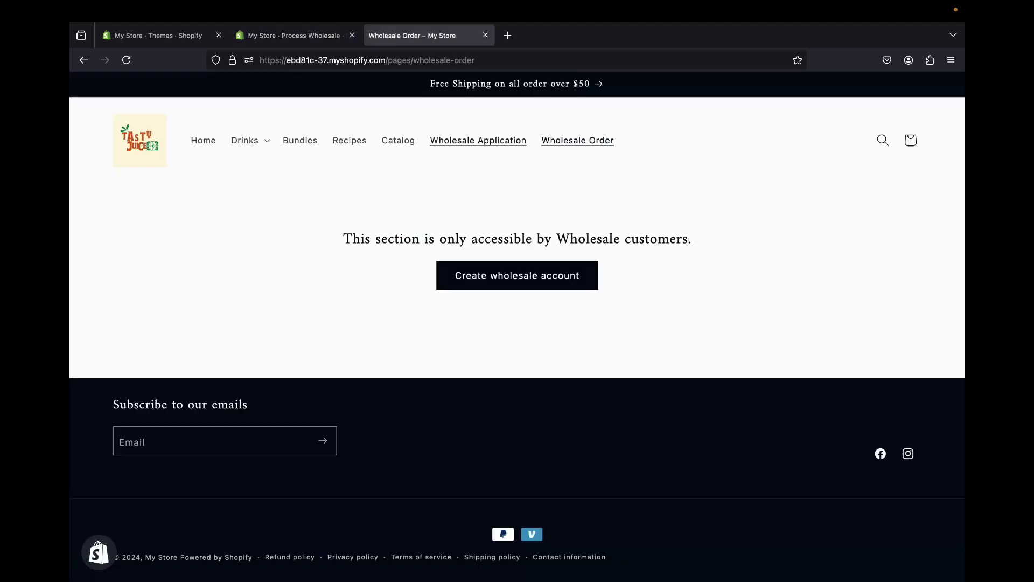
key(ctrl+shift+Tab)
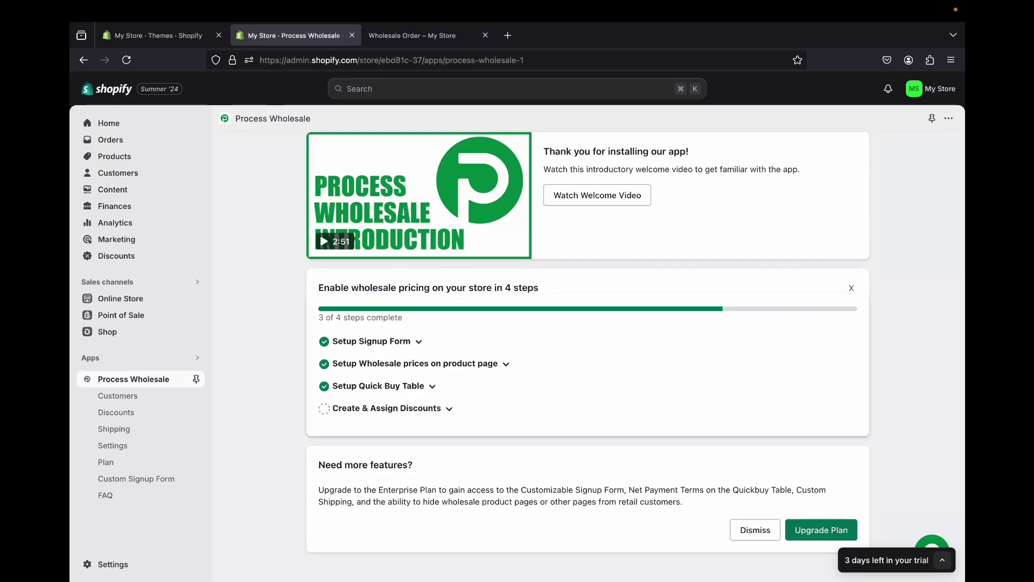
click(118, 395)
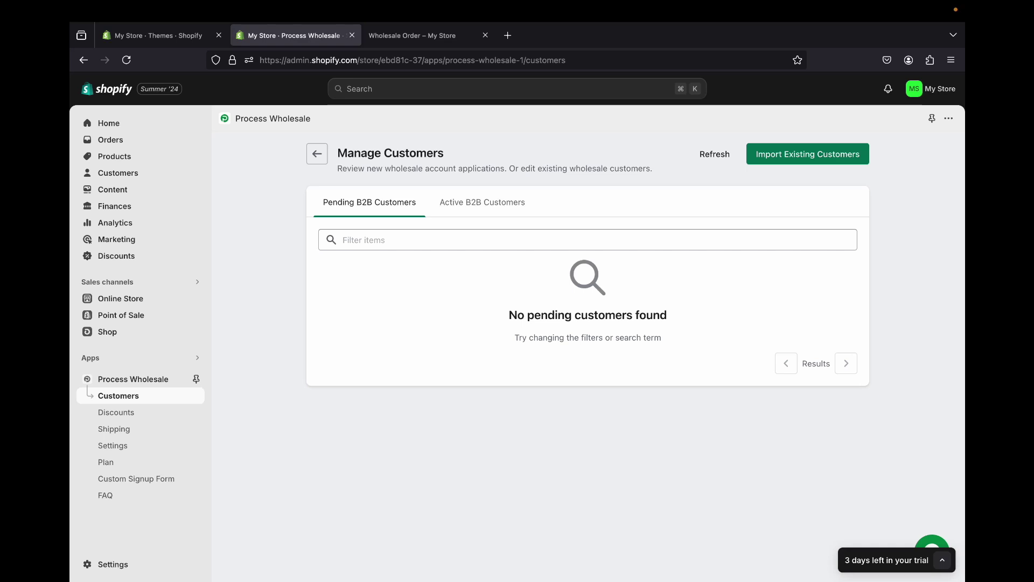
key(ctrl+Tab)
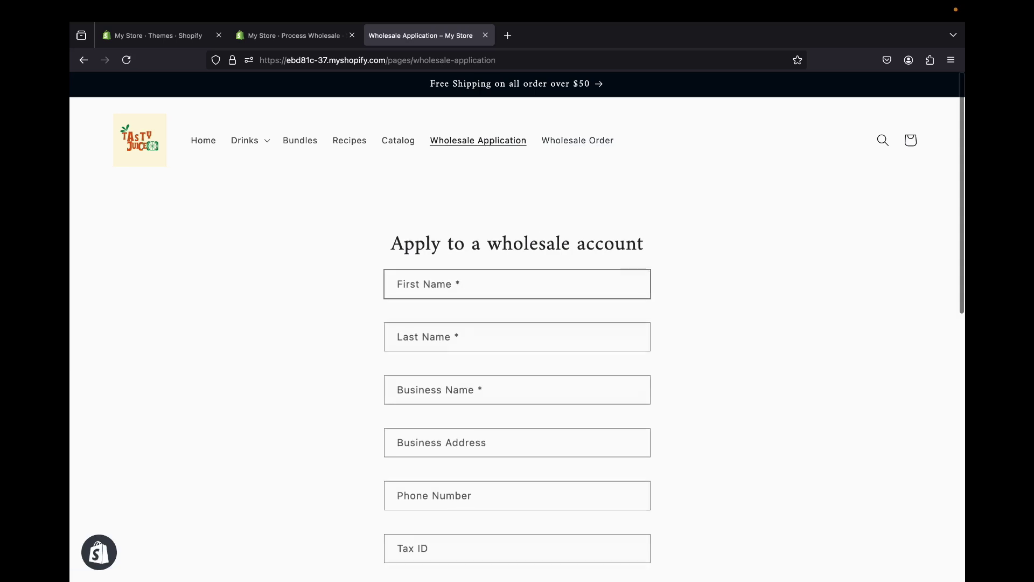
- Fill in the applicant's first name, last name and business name on the wholesale form
text(hello)
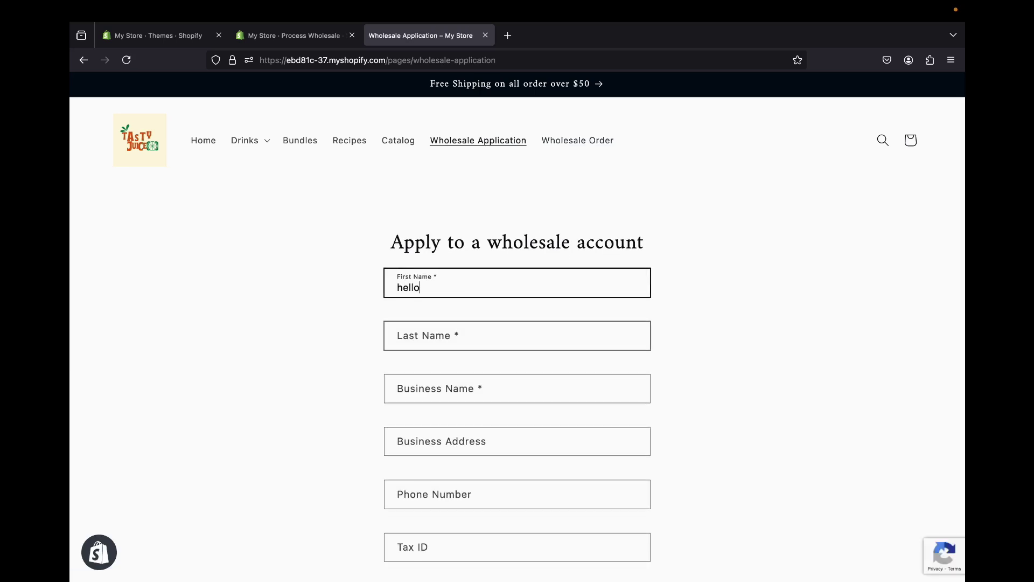
key(Tab)
text(hello)
key(Tab)
text(helloo)
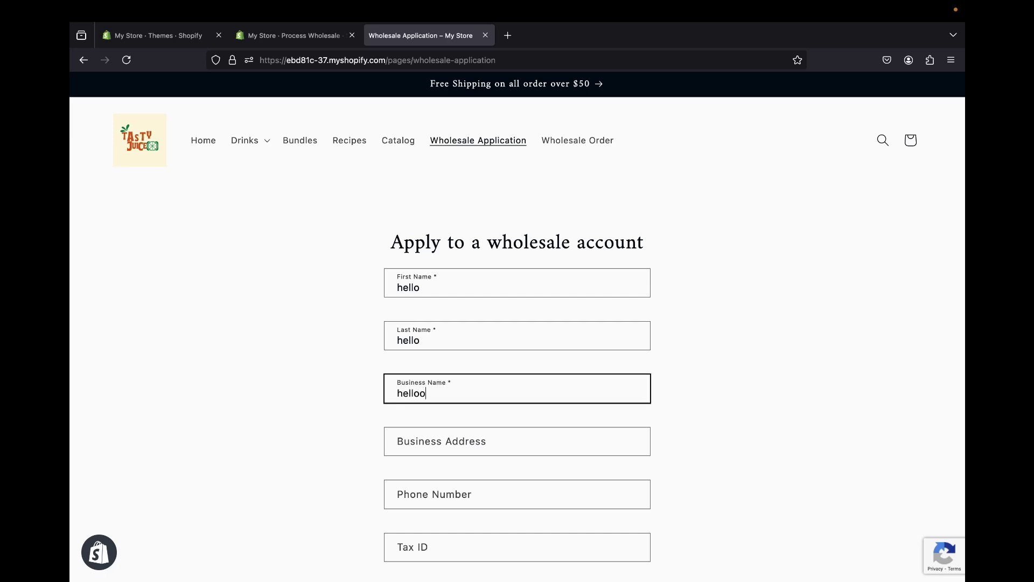
text(ww)
key(Tab)
scroll(517, 323, down, 5)
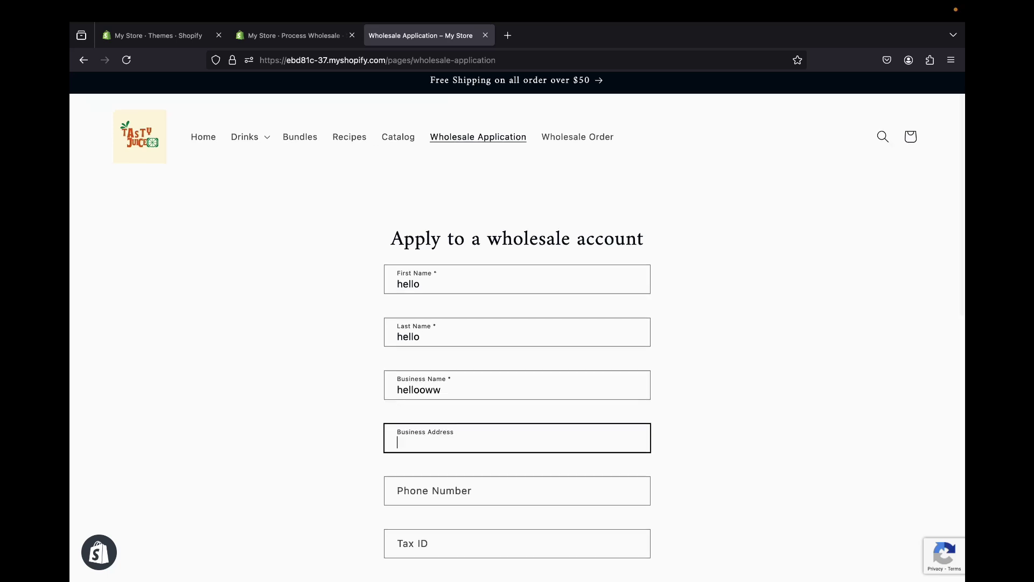
- Enter the applicant's e-mail and a password, submit, decline saving it, and view Wholesale Order's under-review notice
click(485, 426)
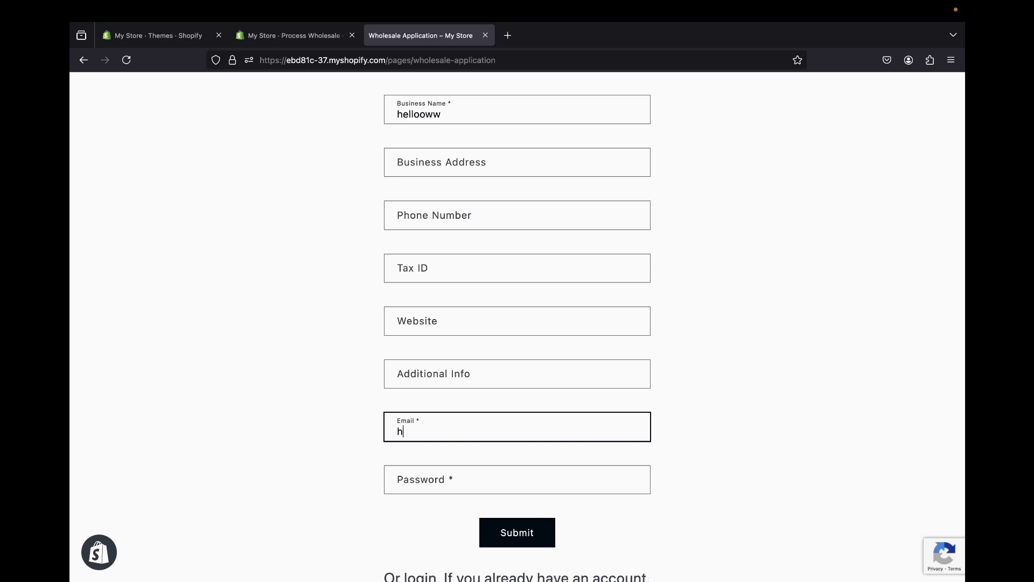
key(Tab)
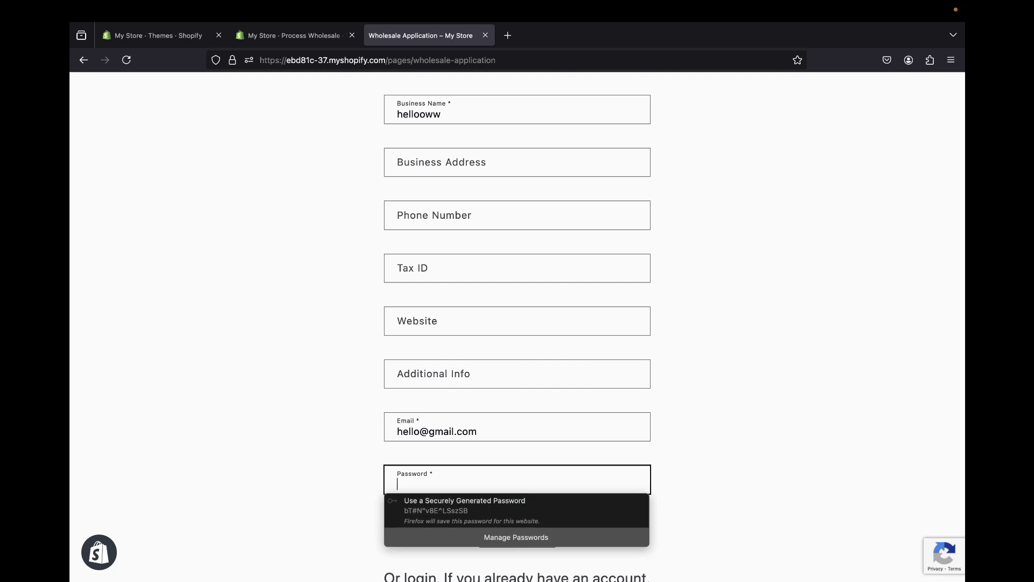
text(1234567890)
key(Return)
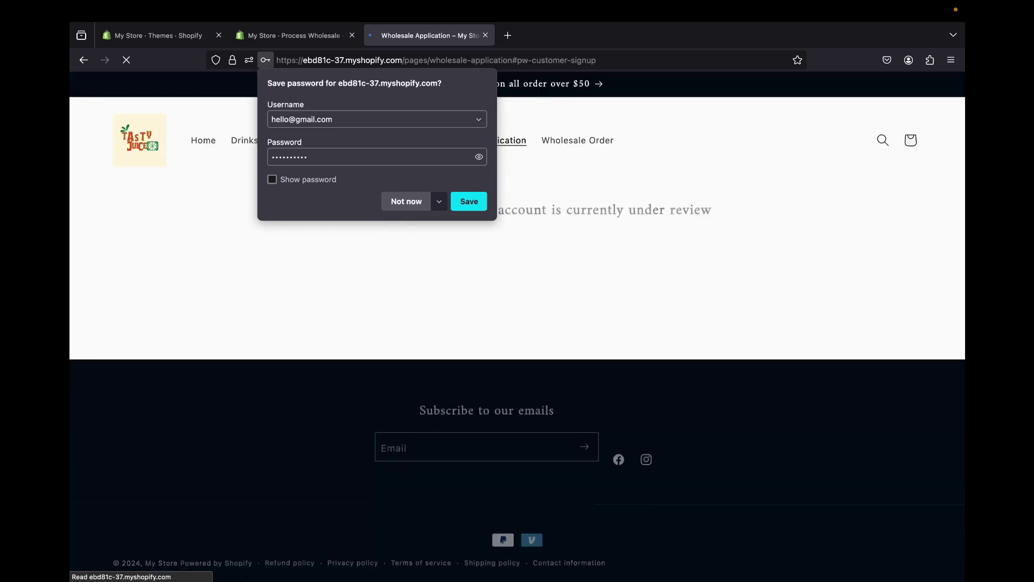
click(406, 201)
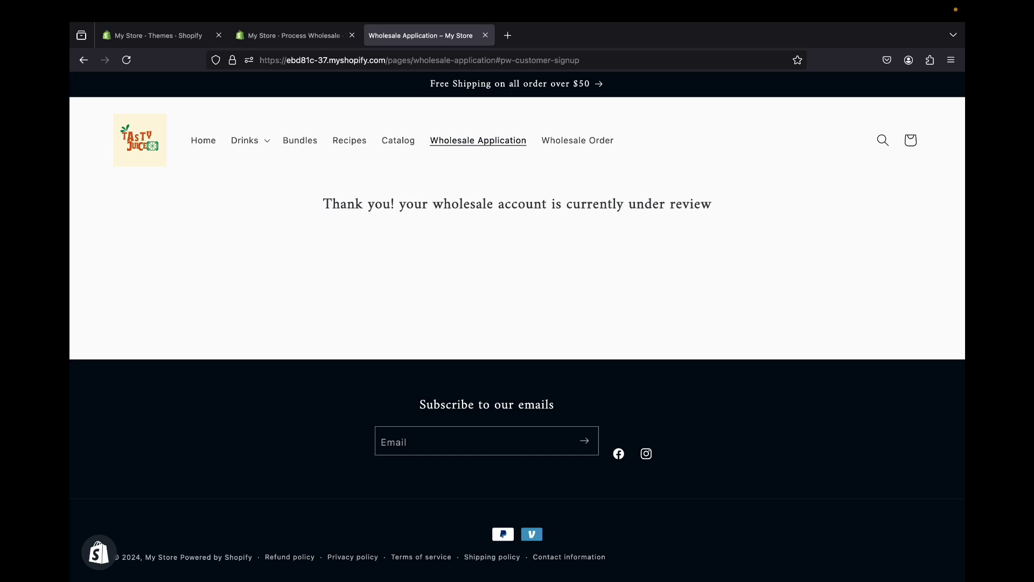
click(577, 141)
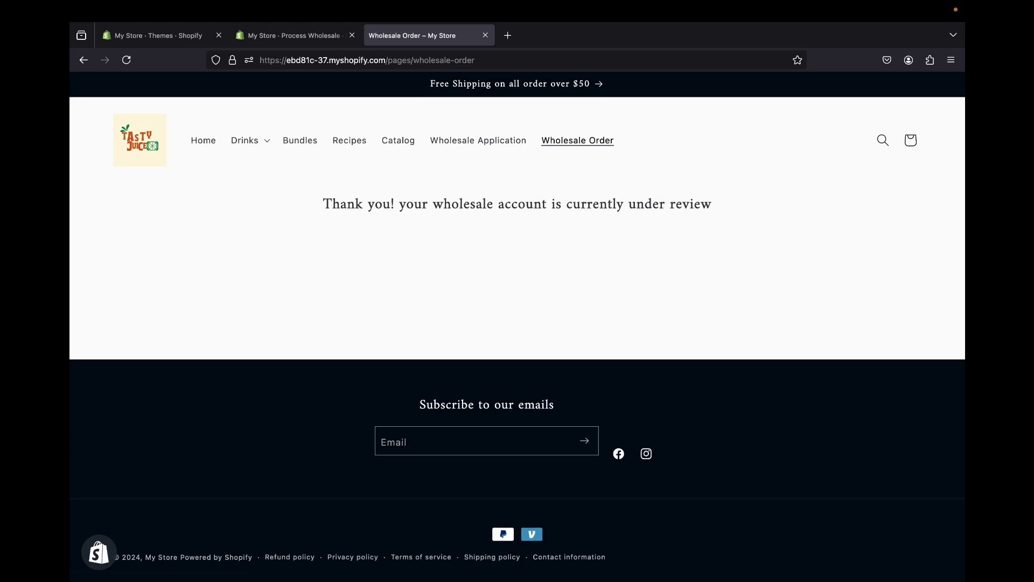
- Reload Process Wholesale's customers and select the new pending applicant
click(291, 35)
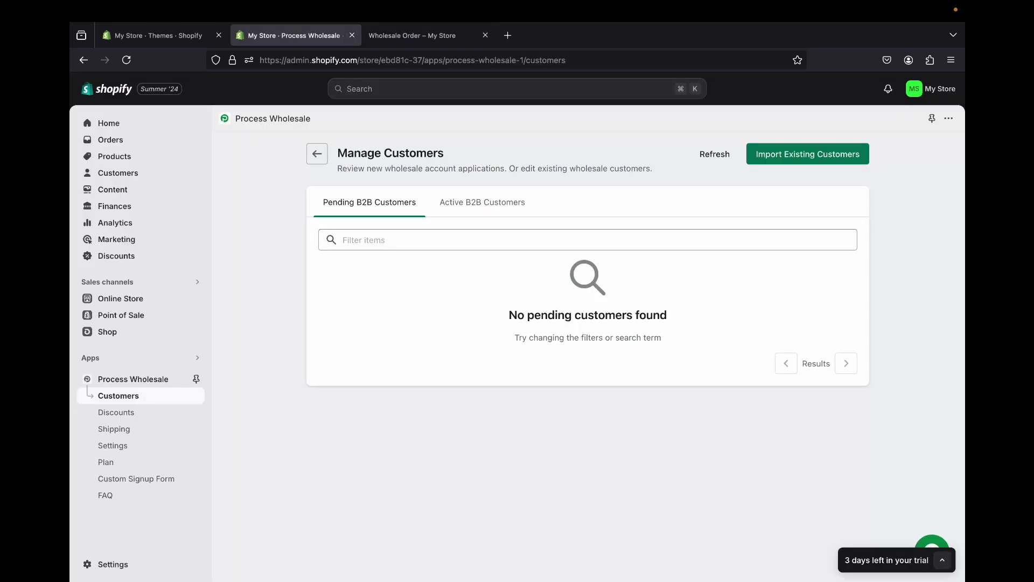
click(126, 60)
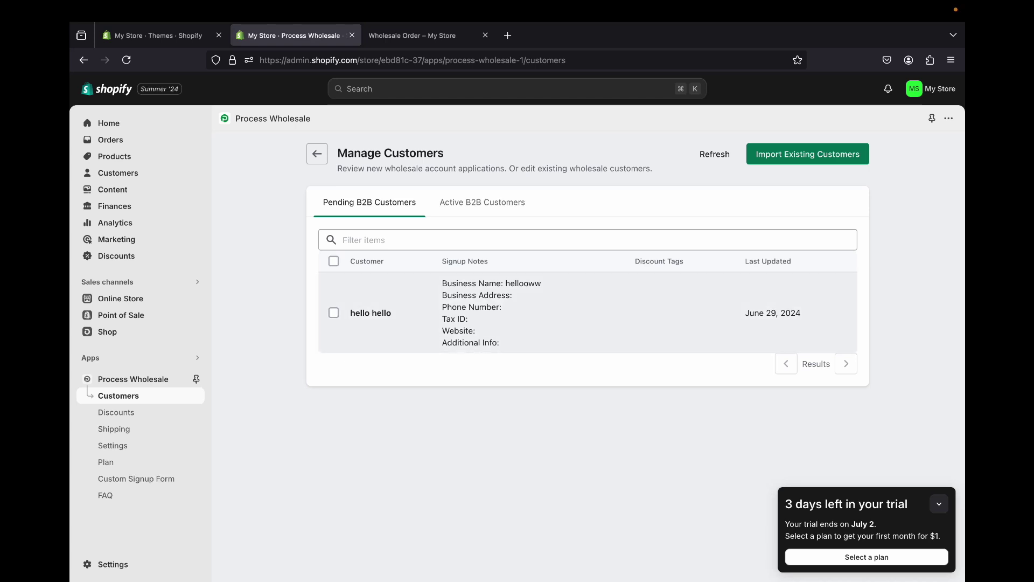
click(334, 313)
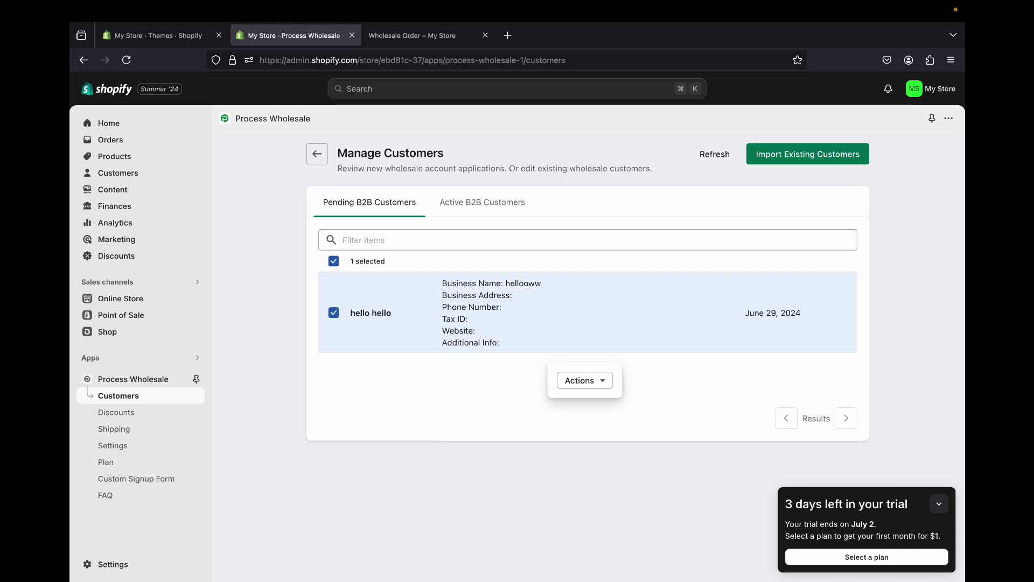
click(585, 380)
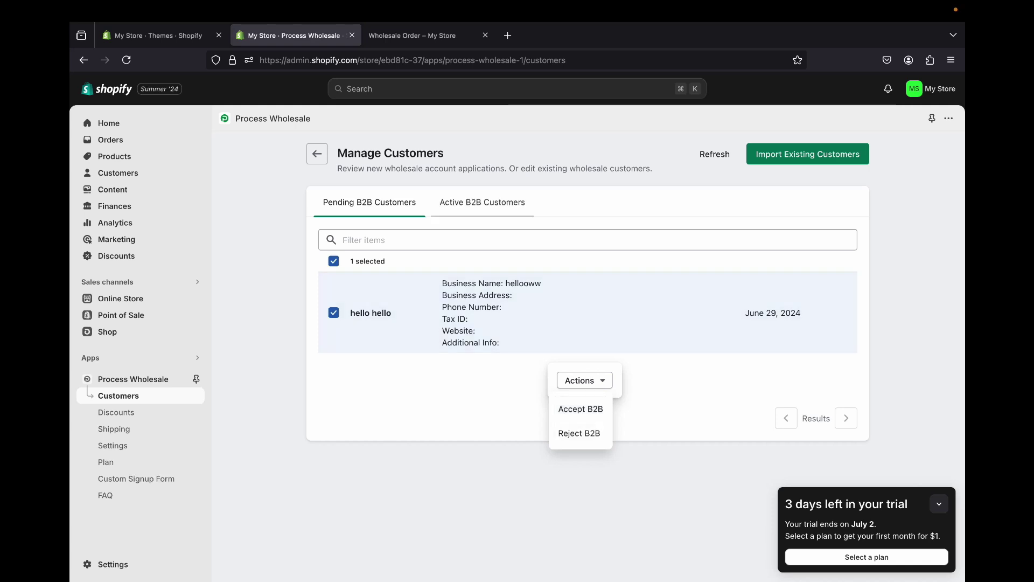
click(481, 202)
click(369, 202)
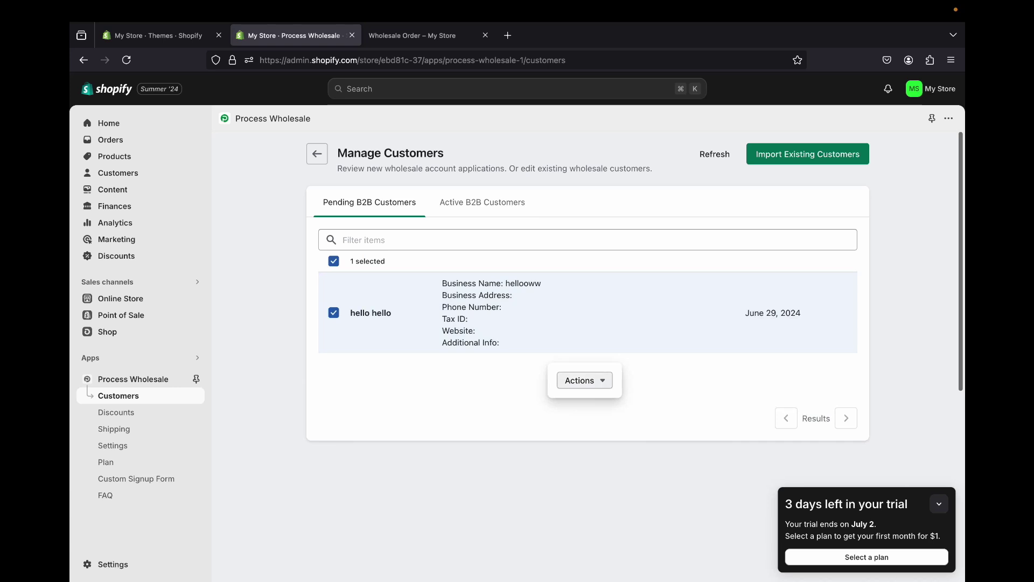
- Accept the applicant as a B2B customer and confirm they appear under Active B2B Customers
click(585, 380)
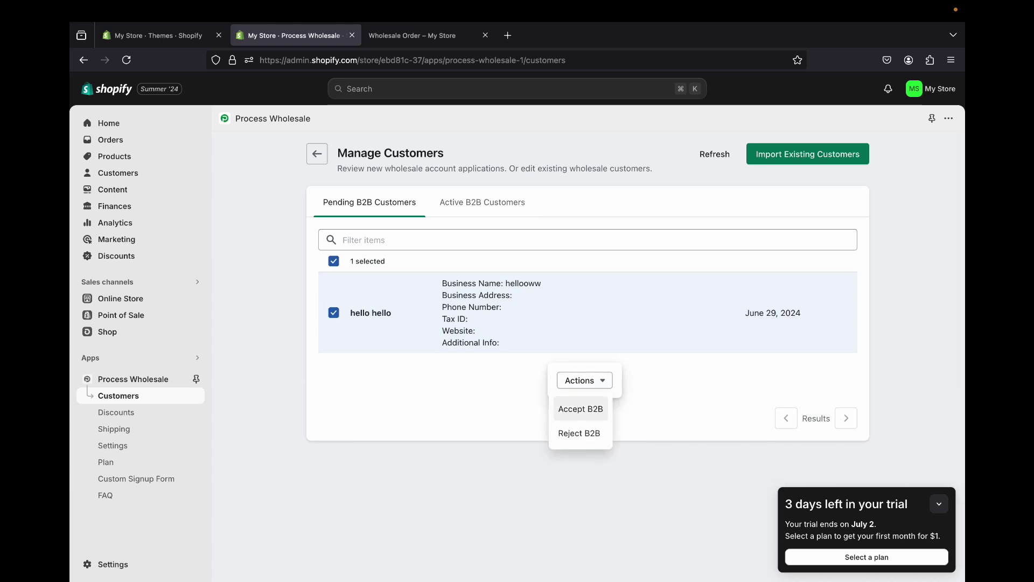
click(582, 410)
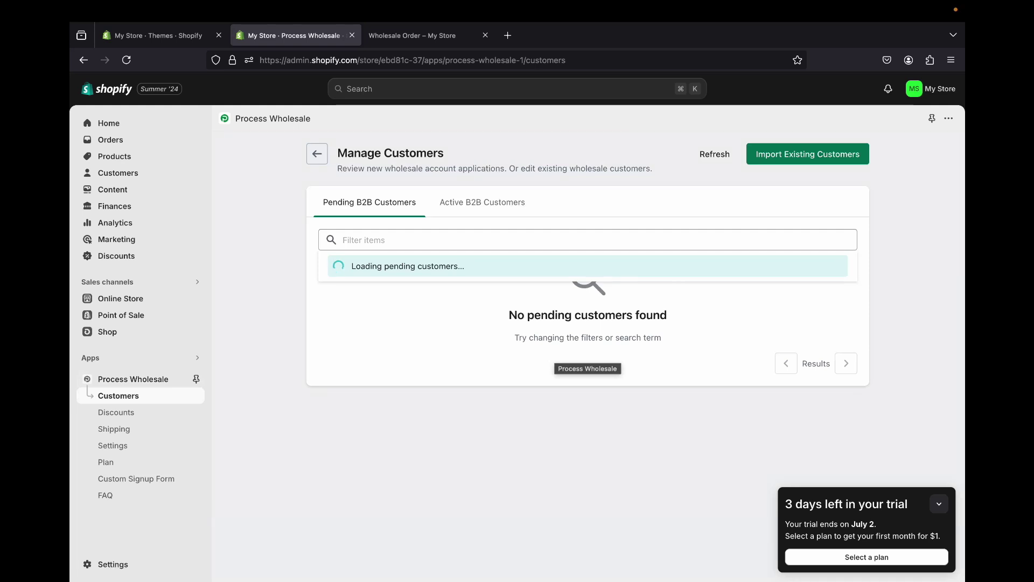
click(482, 202)
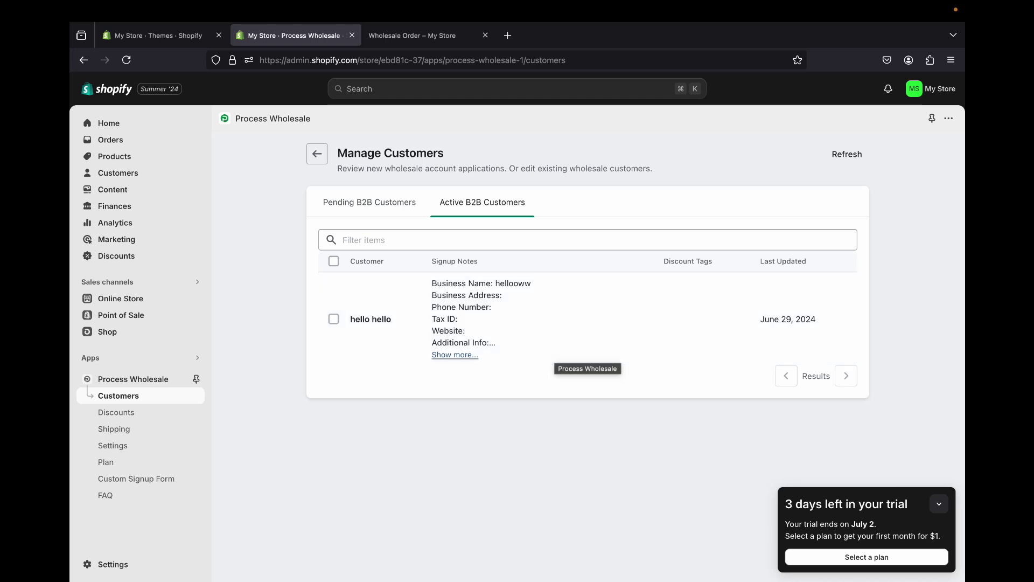
click(412, 35)
- Reload Wholesale Order to reveal the unlocked Quick Buy product table and scroll through it
key(super+r)
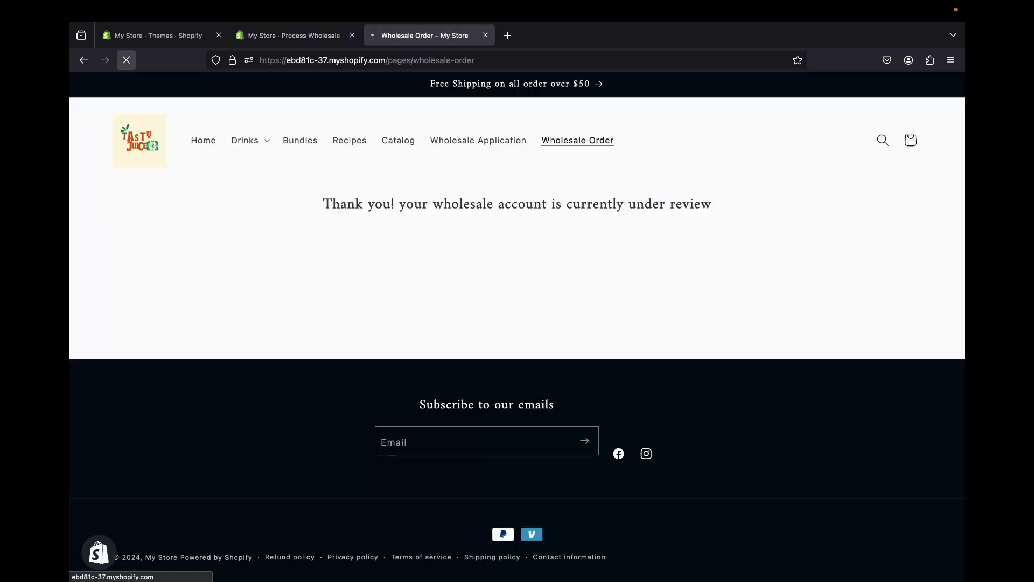
scroll(517, 324, down, 3)
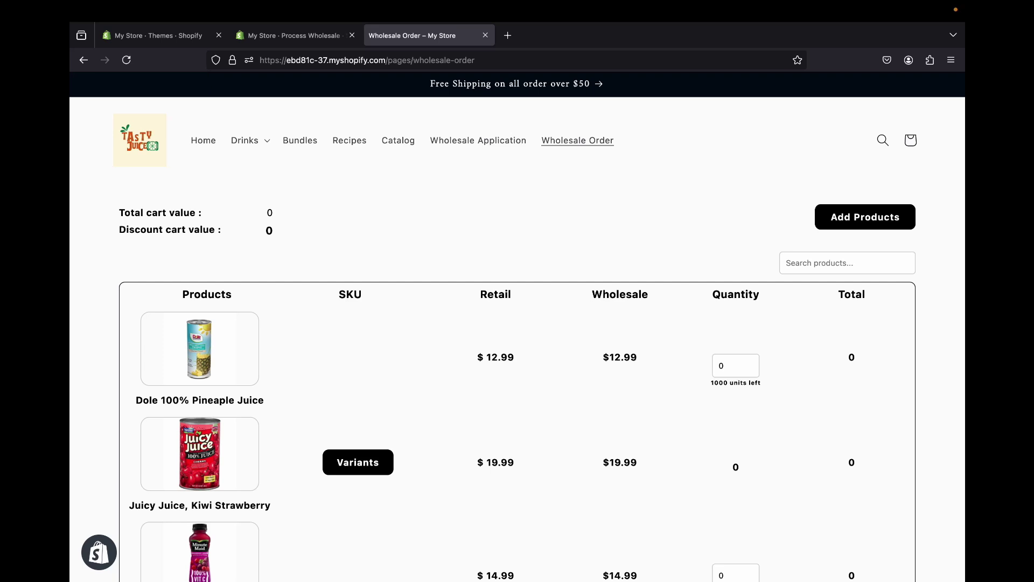
scroll(422, 257, down, 3)
scroll(422, 257, down, 10)
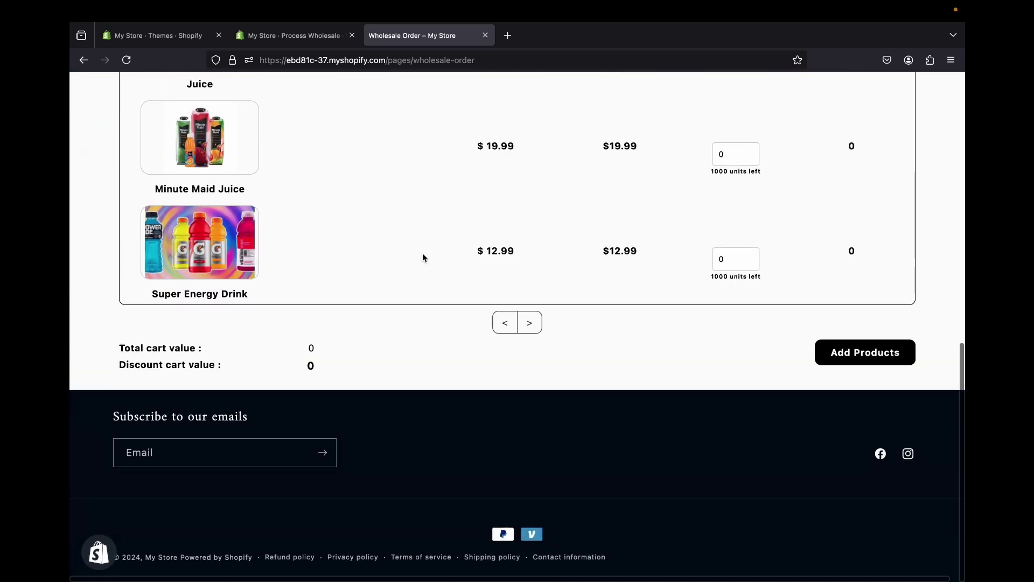
scroll(422, 258, up, 12)
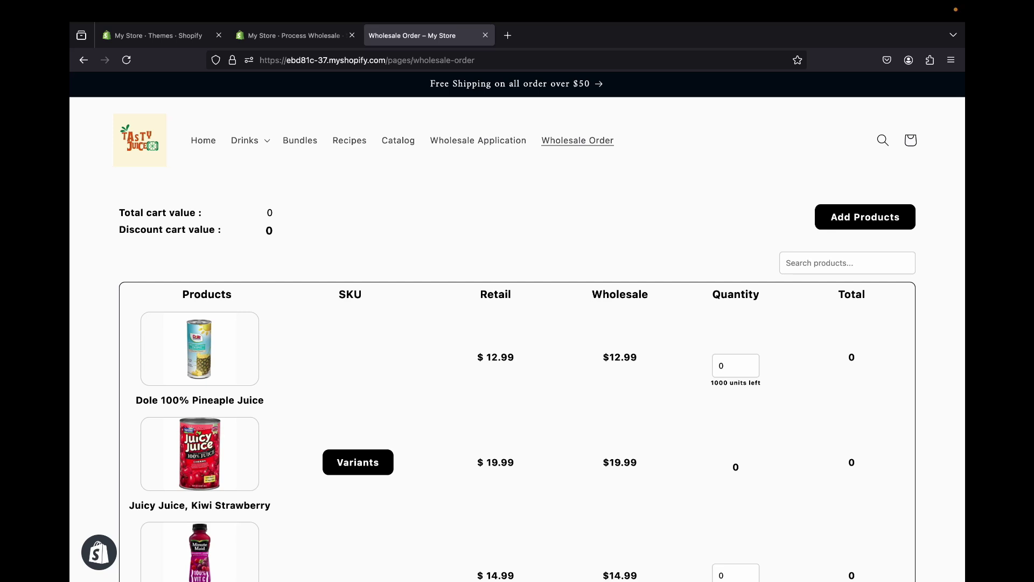
scroll(517, 323, down, 3)
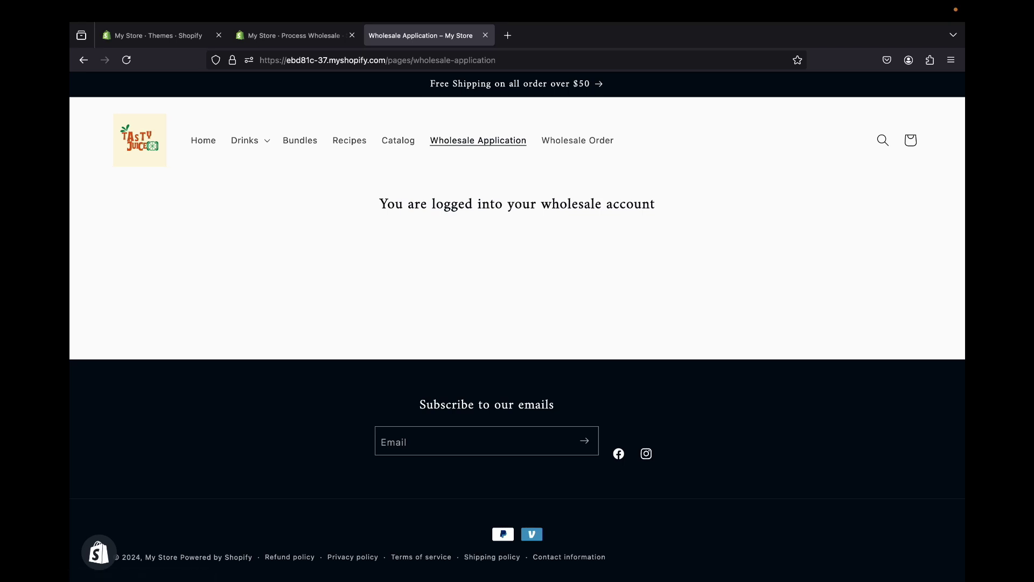
key(ctrl+shift+Tab)
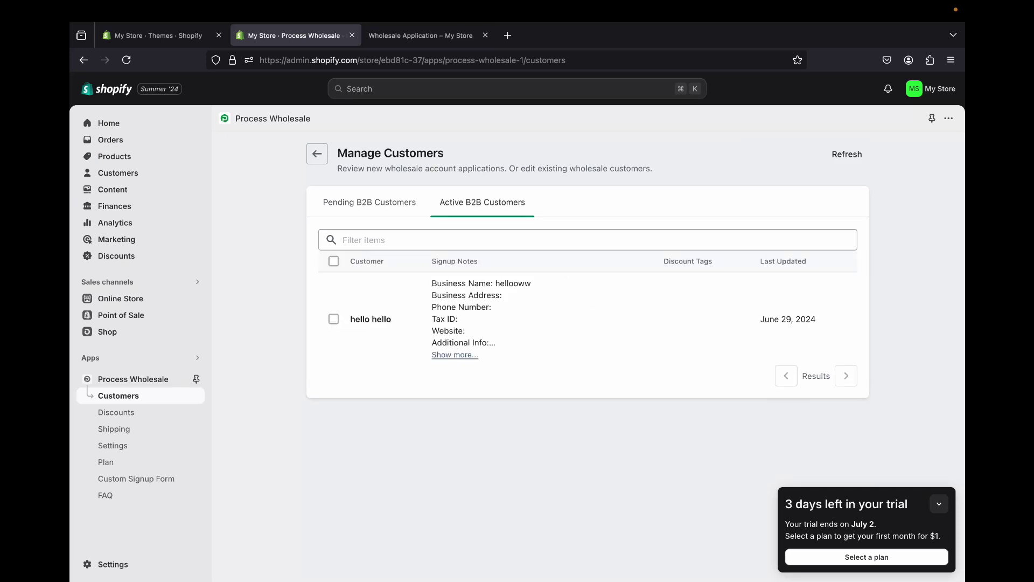
- Browse Process Wholesale's Discounts and Plan pages, then reopen the storefront Wholesale Order price table
click(116, 412)
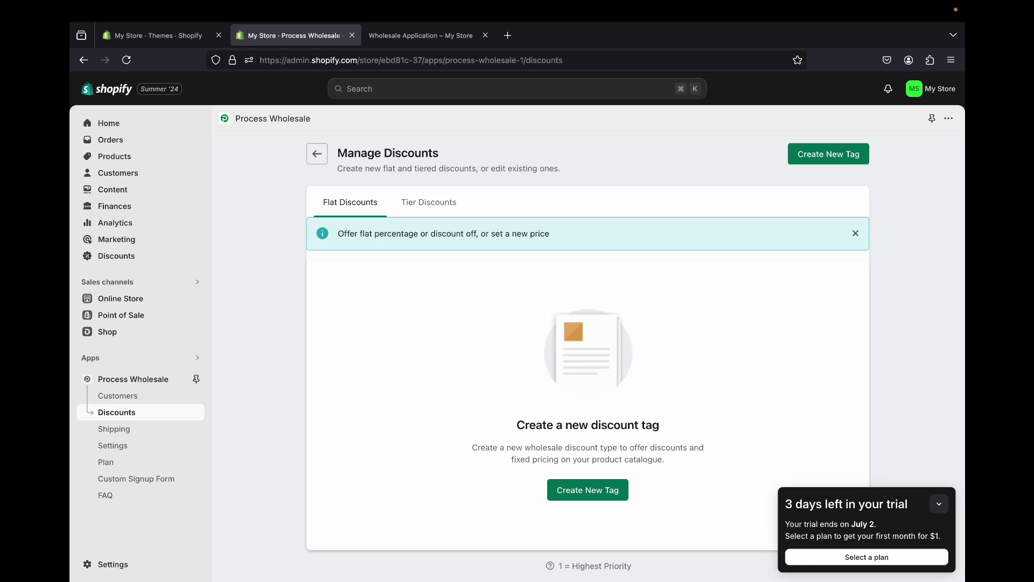
click(106, 461)
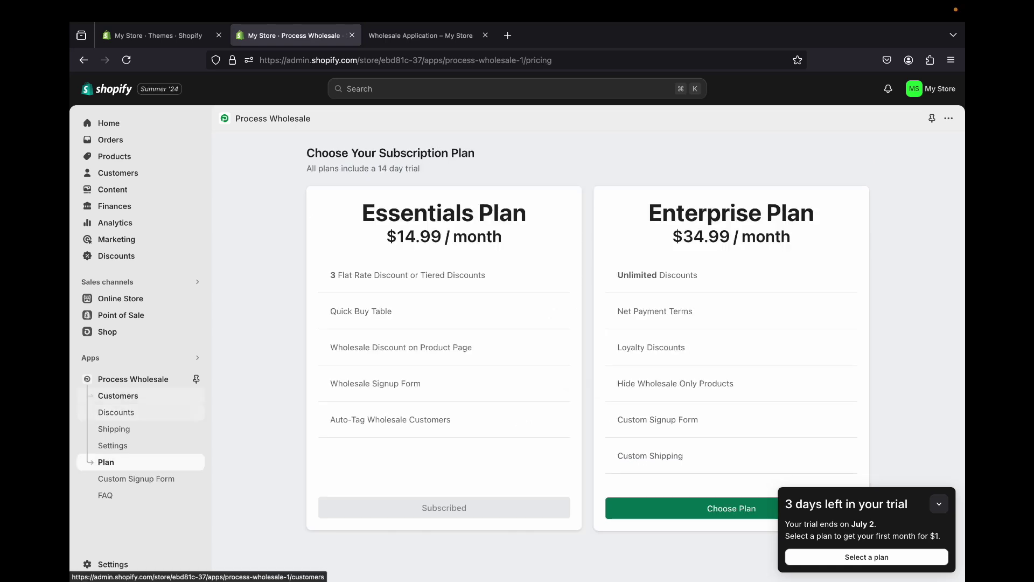
click(133, 379)
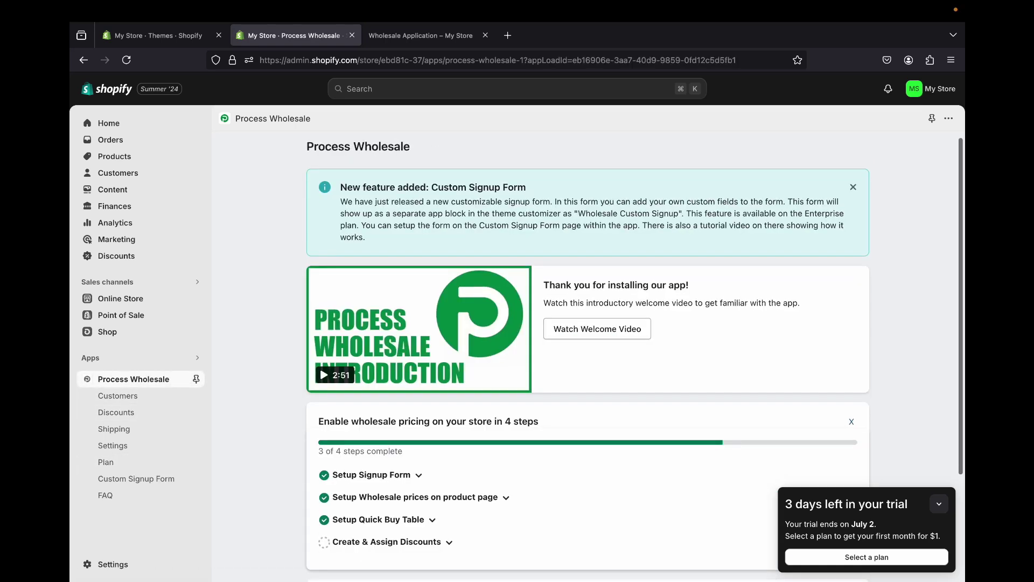
key(ctrl+Tab)
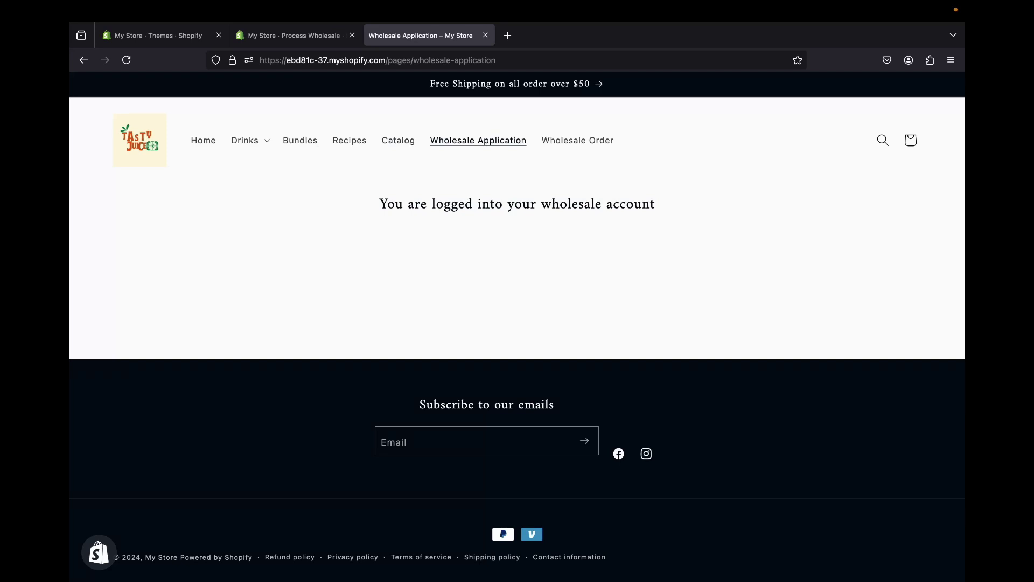
click(398, 140)
click(577, 140)
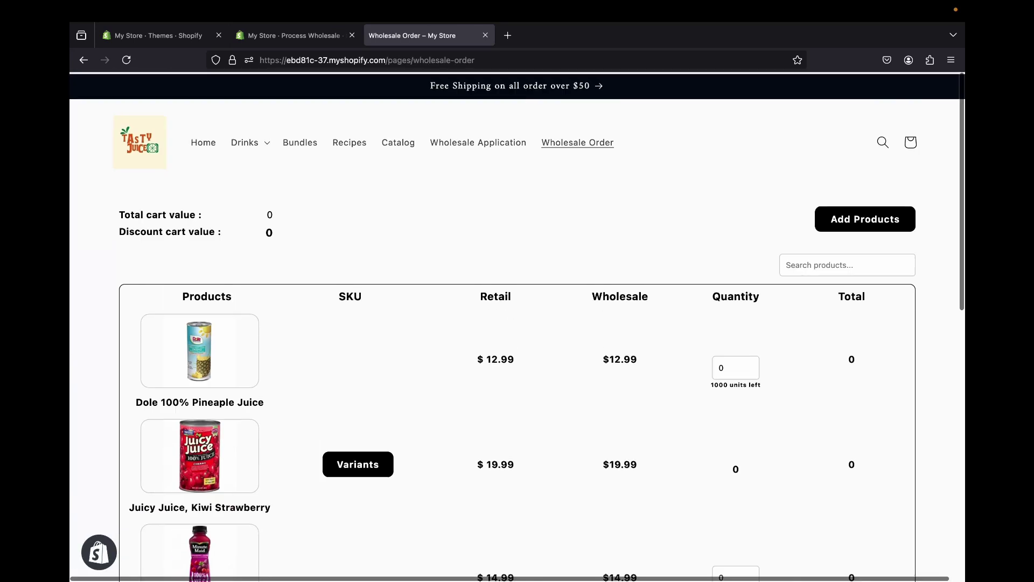